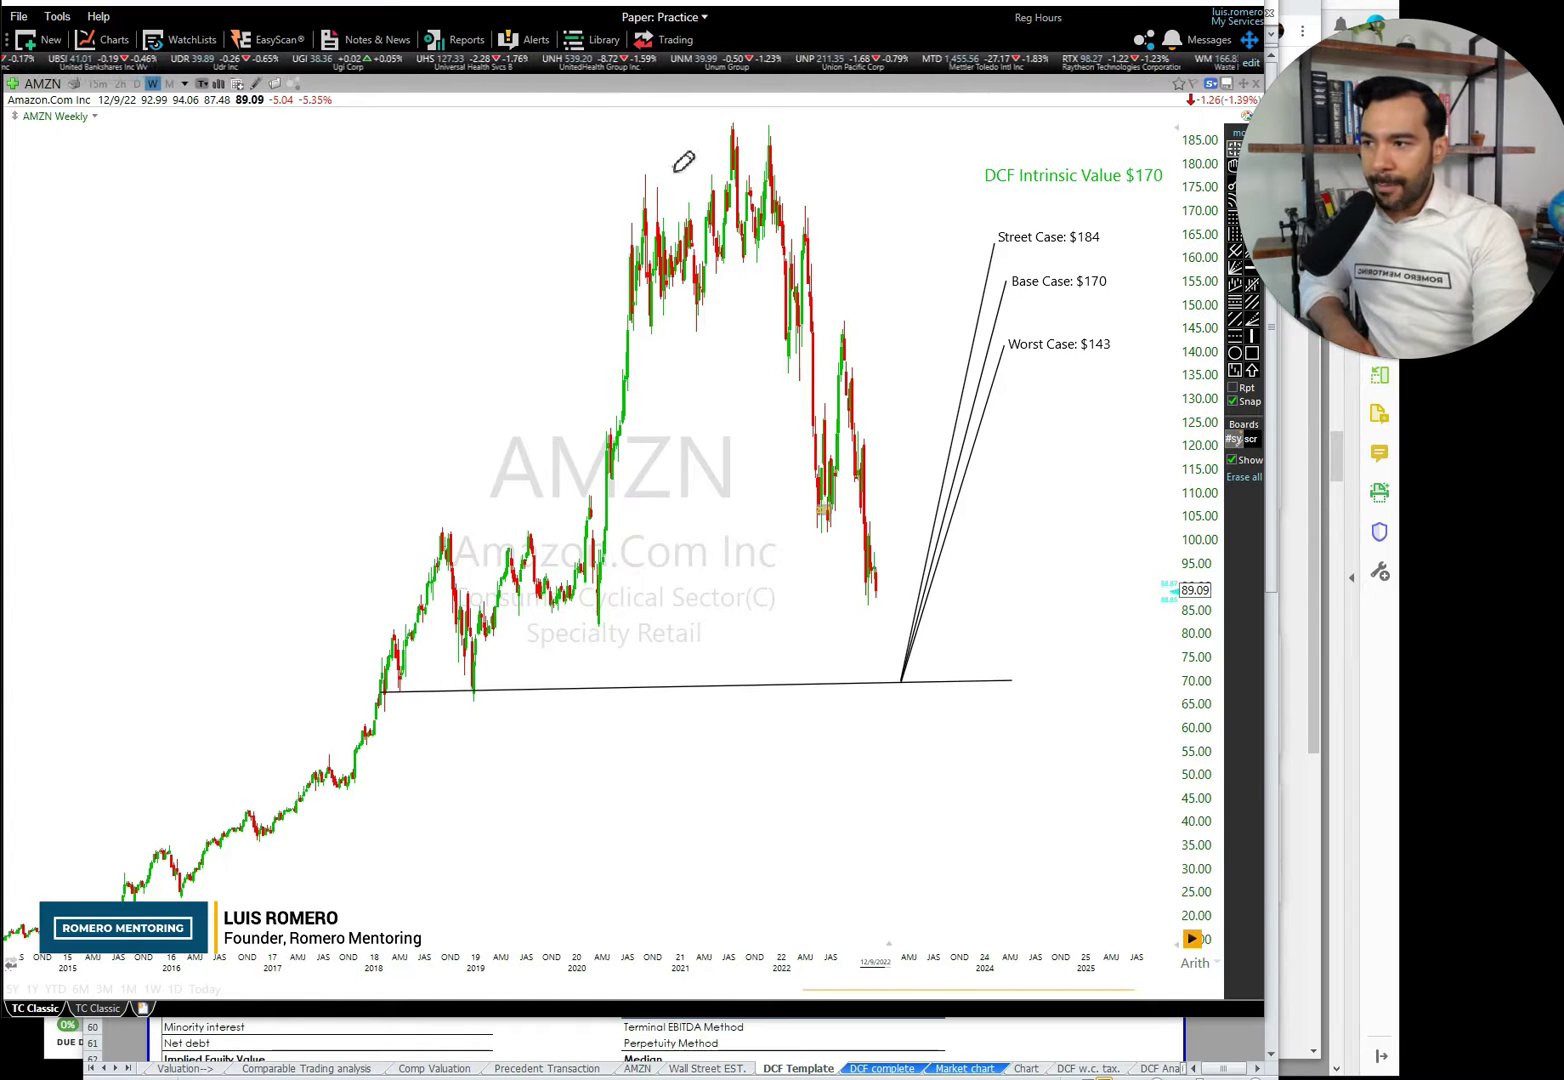
Sketch possible AMZN price paths from the 2021 peak and the latest candles, then erase them.
mouse_move(668, 167)
mouse_down()
mouse_move(740, 127)
mouse_move(977, 506)
mouse_move(981, 480)
mouse_move(960, 546)
mouse_up()
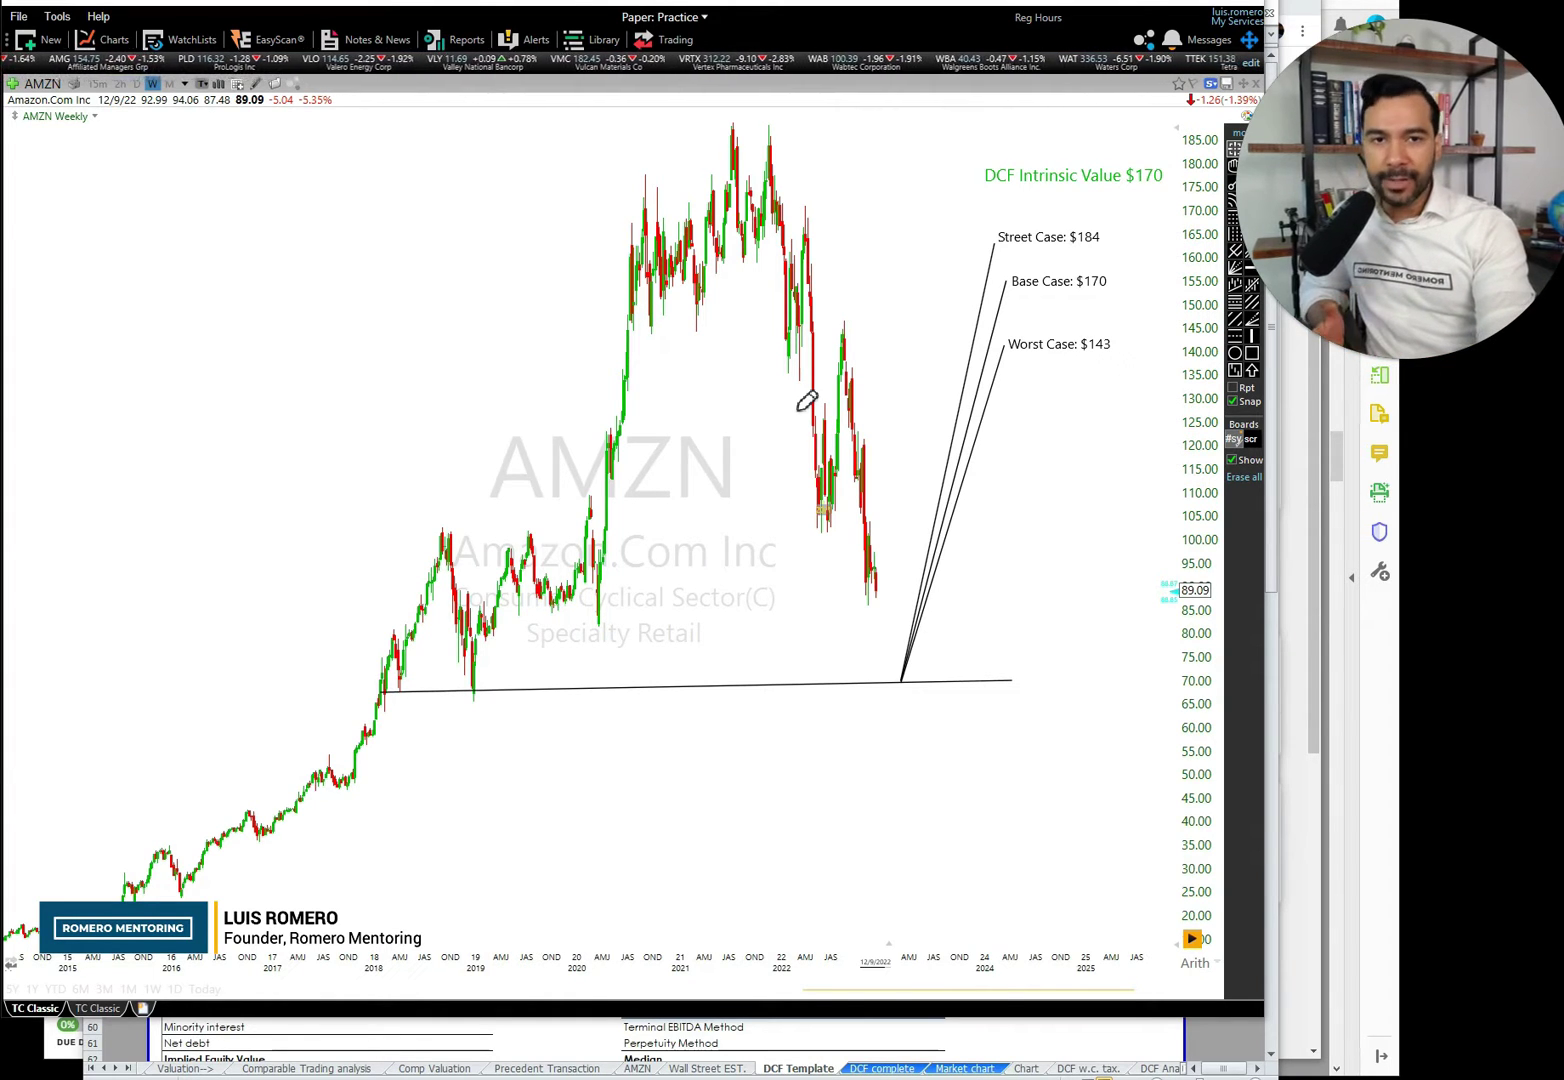
mouse_move(726, 183)
mouse_down()
mouse_move(806, 214)
mouse_move(952, 568)
mouse_move(940, 640)
mouse_up()
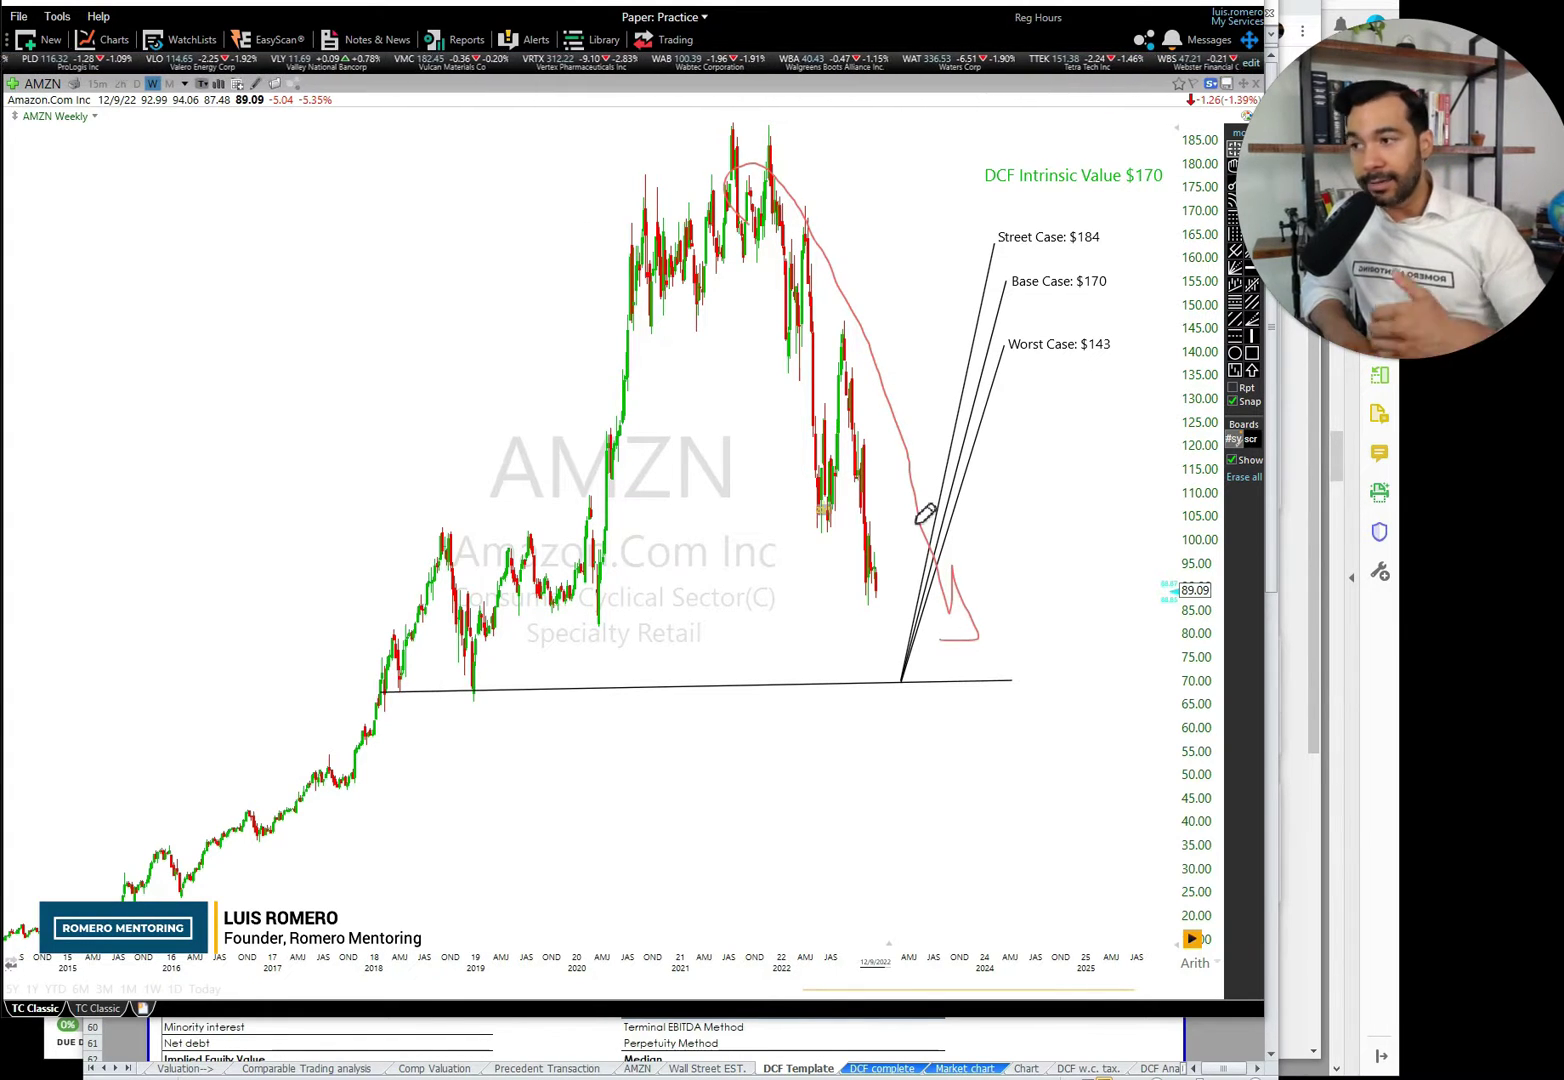
key(ctrl+z)
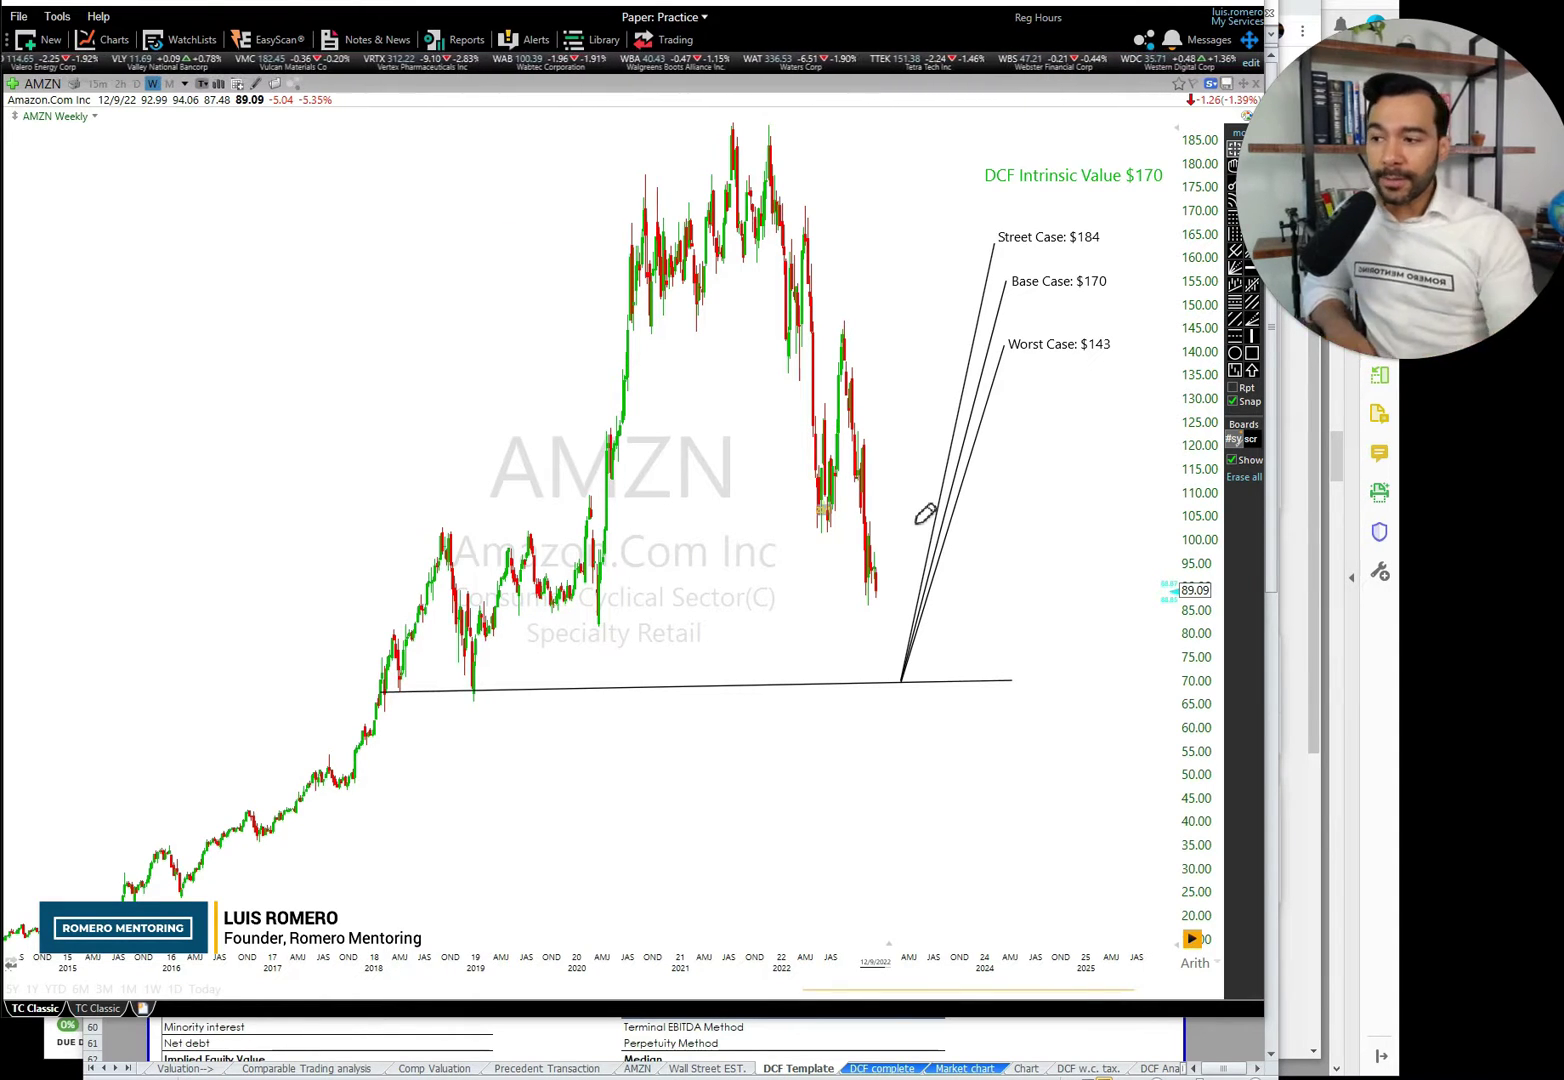
drag(848, 568, 1010, 418)
mouse_move(845, 586)
mouse_down()
mouse_move(968, 622)
mouse_move(1005, 665)
mouse_move(1000, 732)
mouse_up()
key(e)
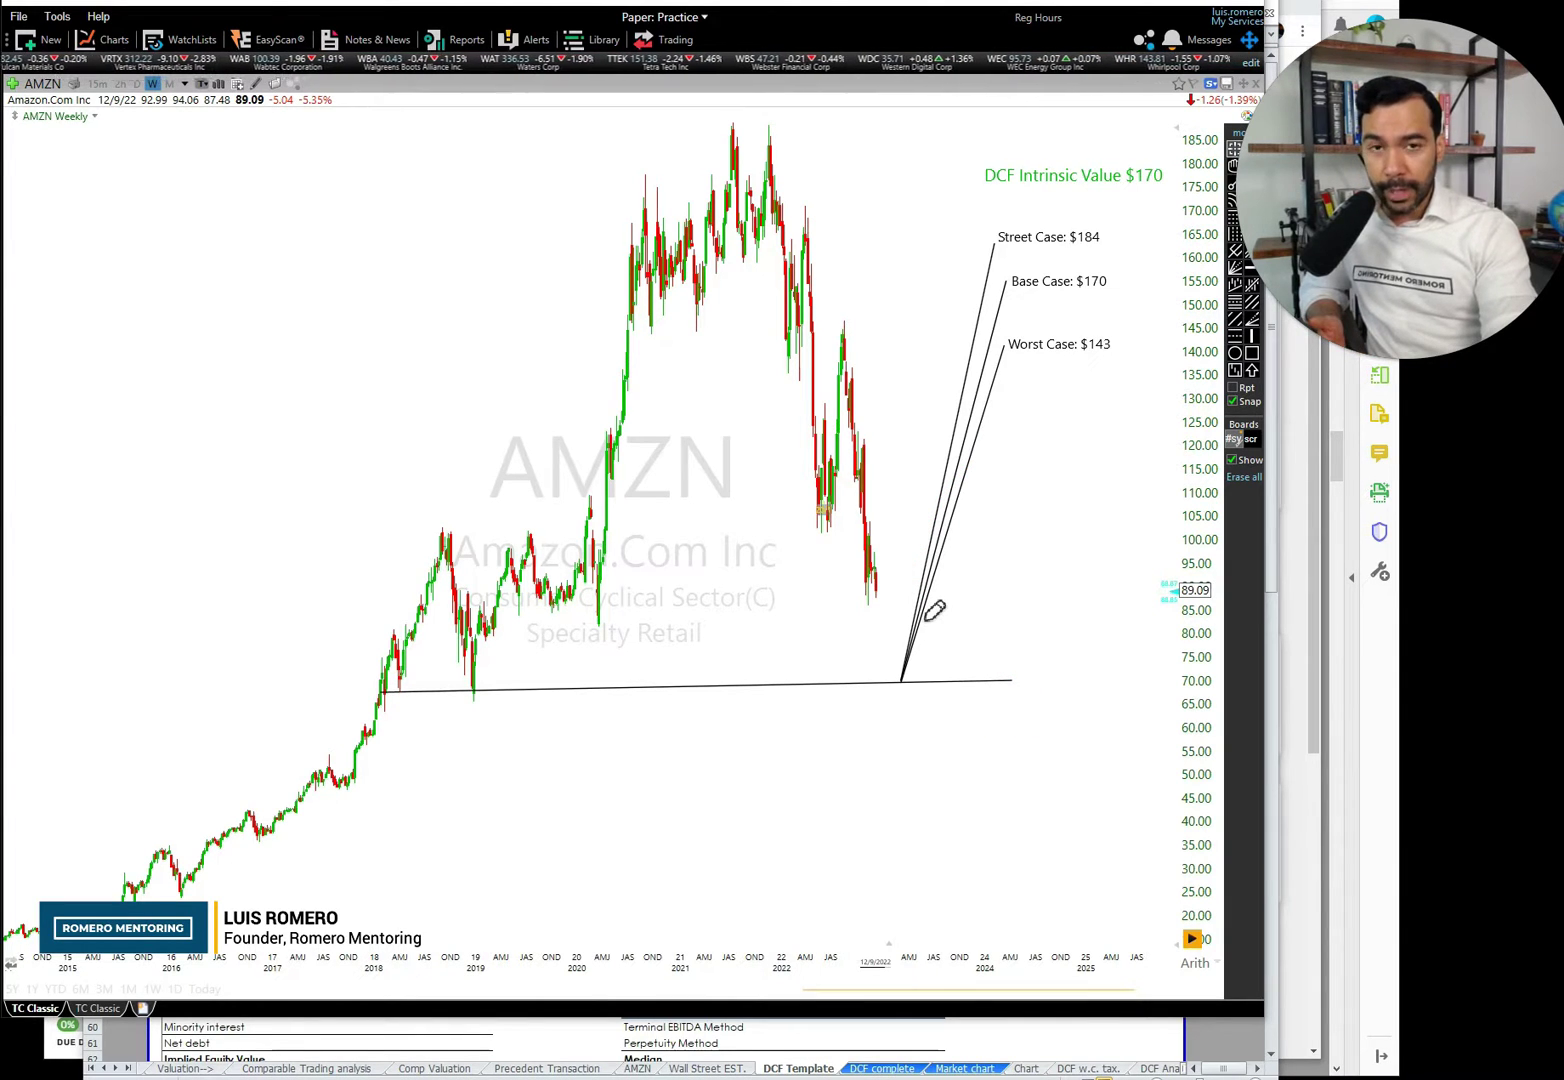
mouse_move(869, 574)
mouse_down()
mouse_move(935, 652)
mouse_move(910, 700)
mouse_up()
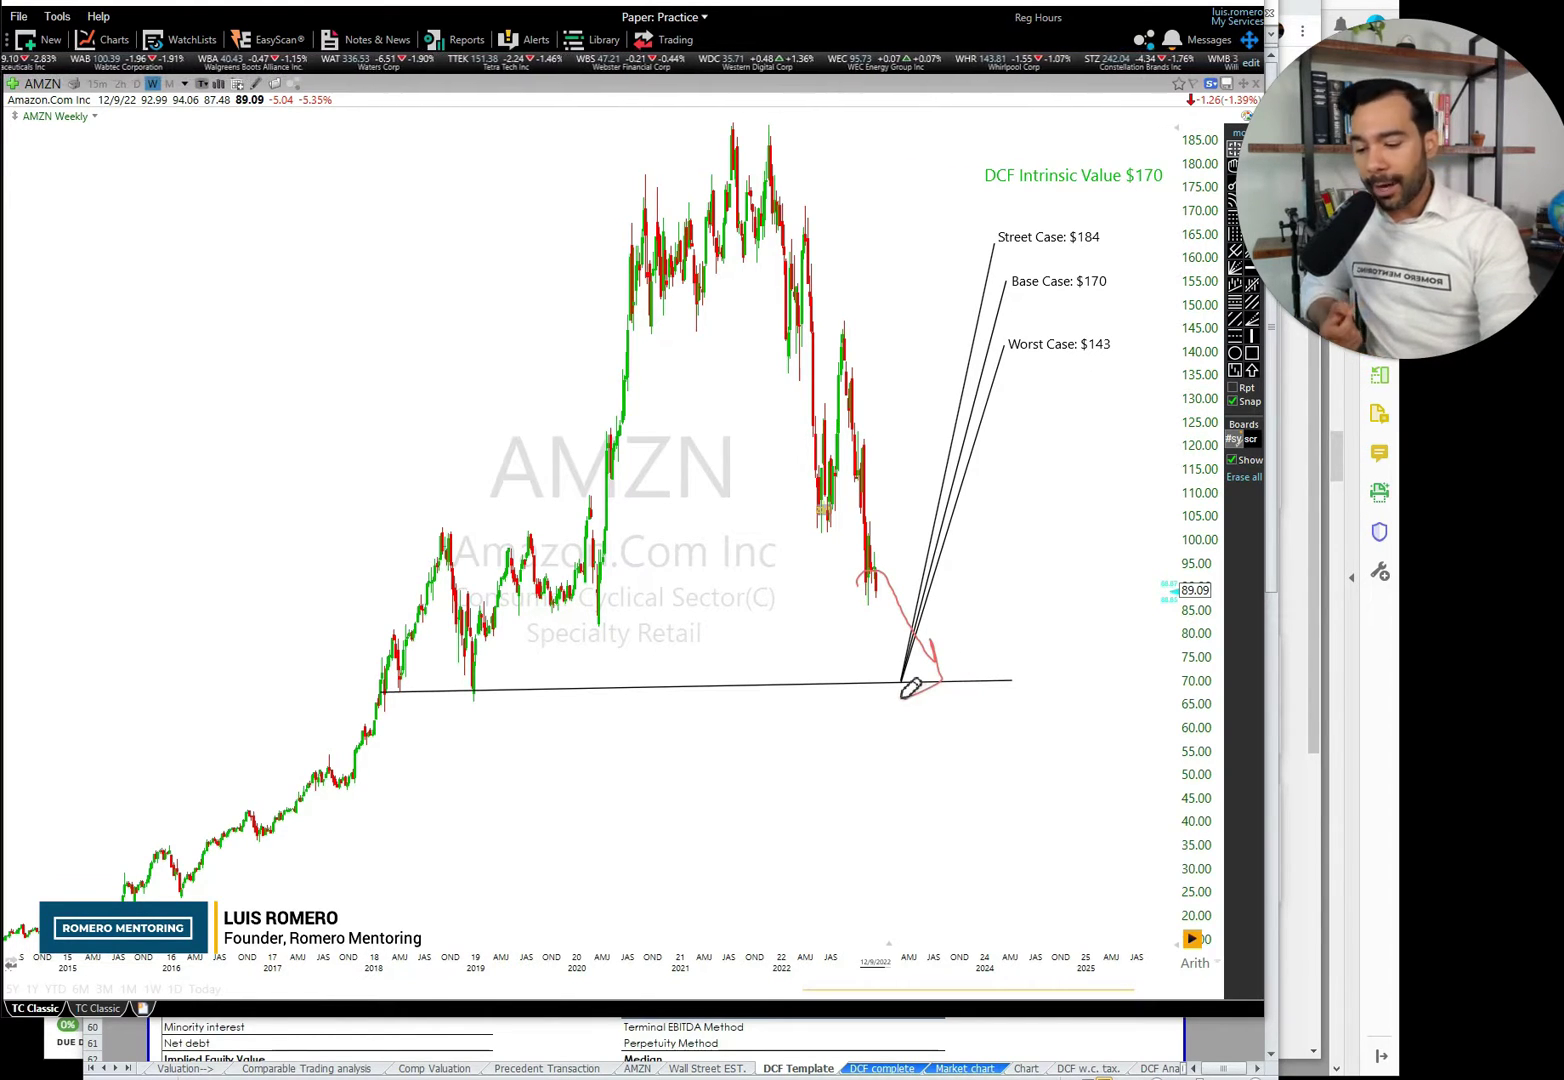
key(e)
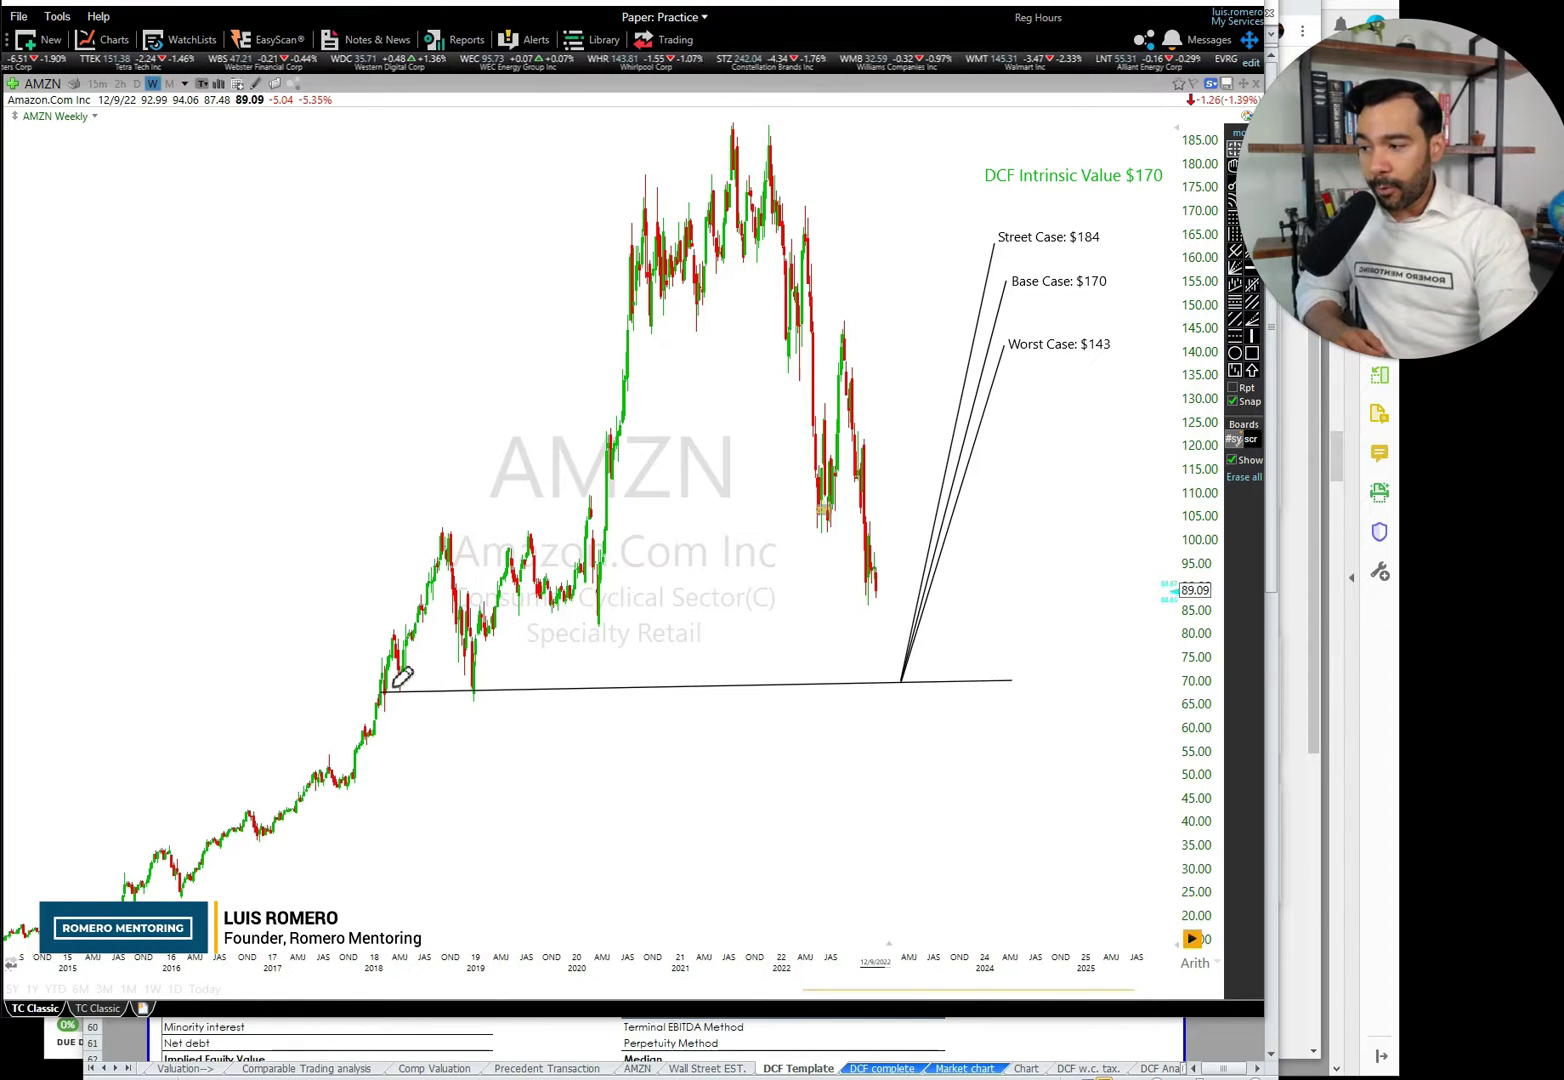
Mark the support-line lows, the 70.00 level and the DCF Intrinsic Value label, then clear the sketches.
drag(390, 675, 475, 672)
drag(1228, 667, 1226, 692)
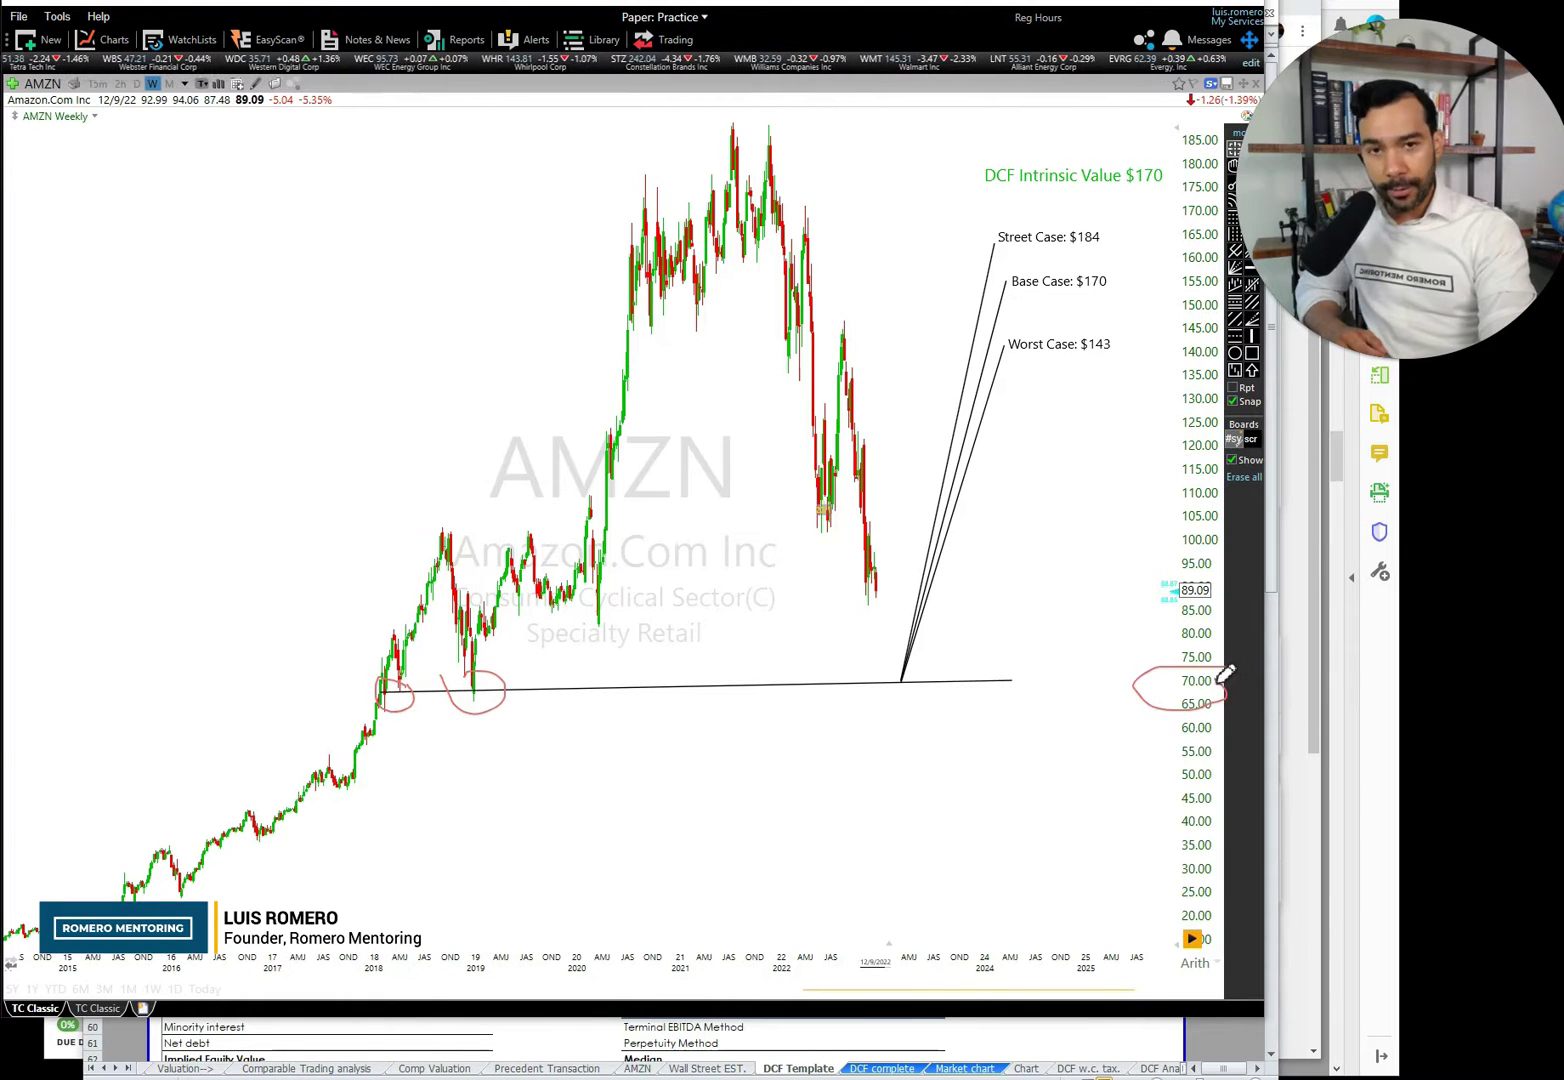
mouse_move(486, 609)
mouse_down()
mouse_move(1163, 610)
mouse_move(1195, 580)
mouse_move(1222, 612)
mouse_move(1165, 598)
mouse_move(1200, 592)
mouse_up()
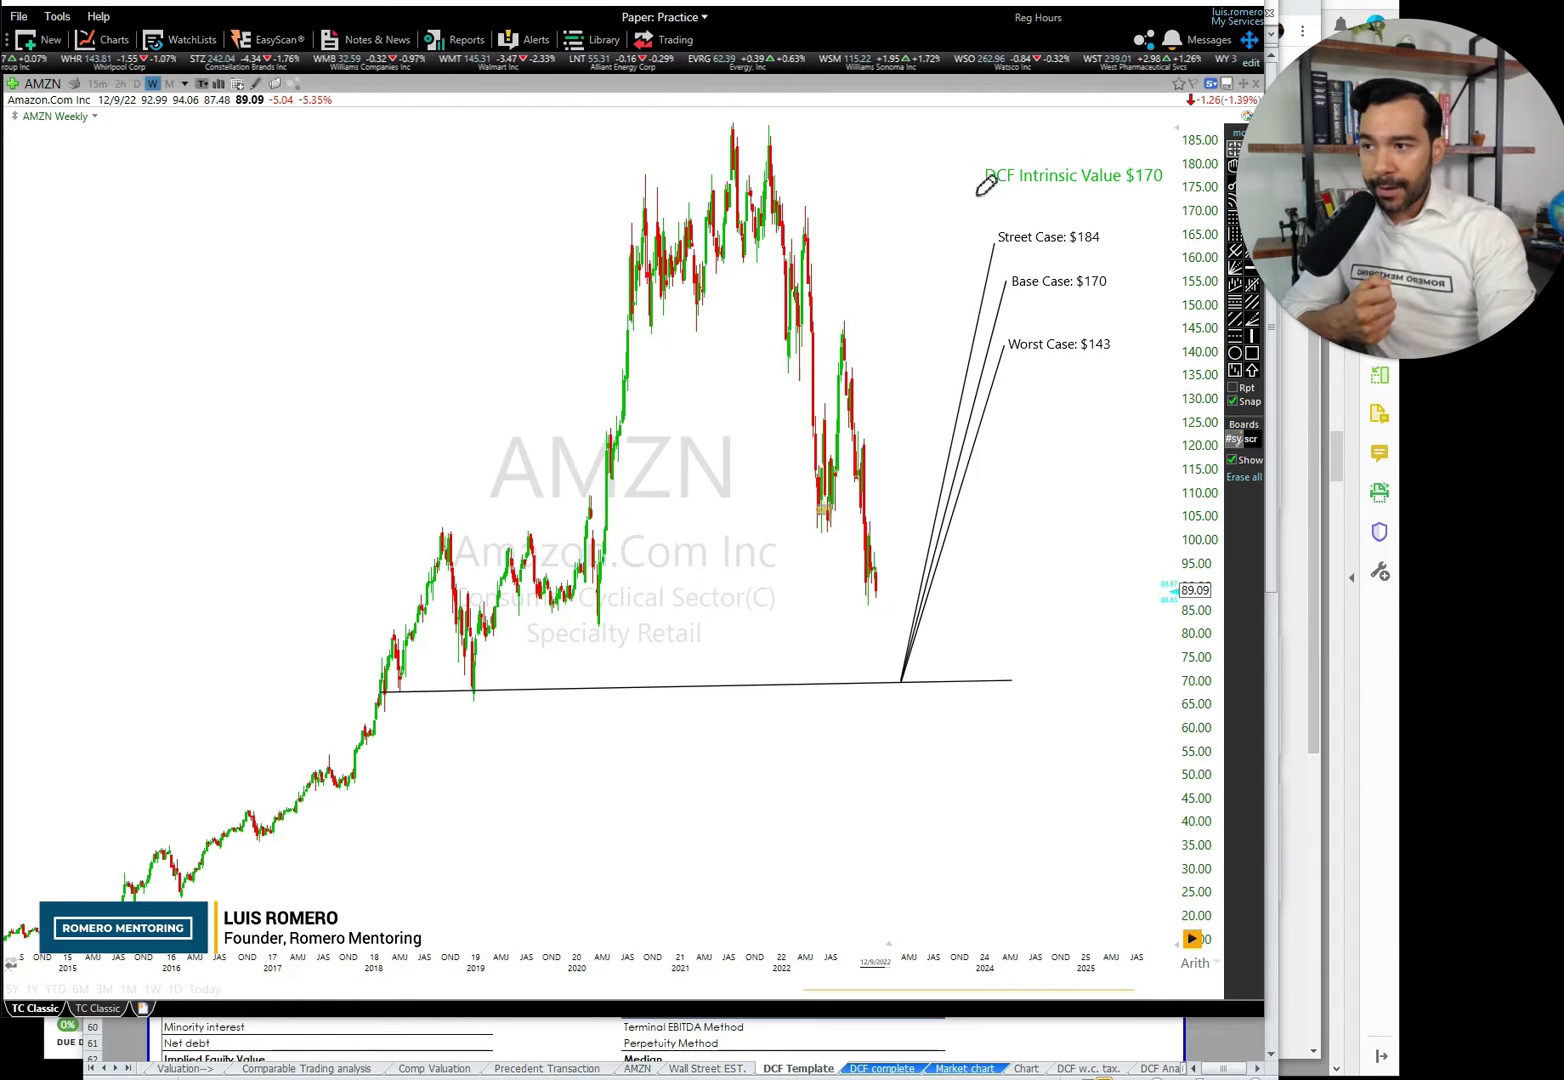
mouse_move(962, 197)
mouse_down()
mouse_move(1096, 199)
mouse_move(1176, 140)
mouse_move(968, 140)
mouse_move(990, 198)
mouse_up()
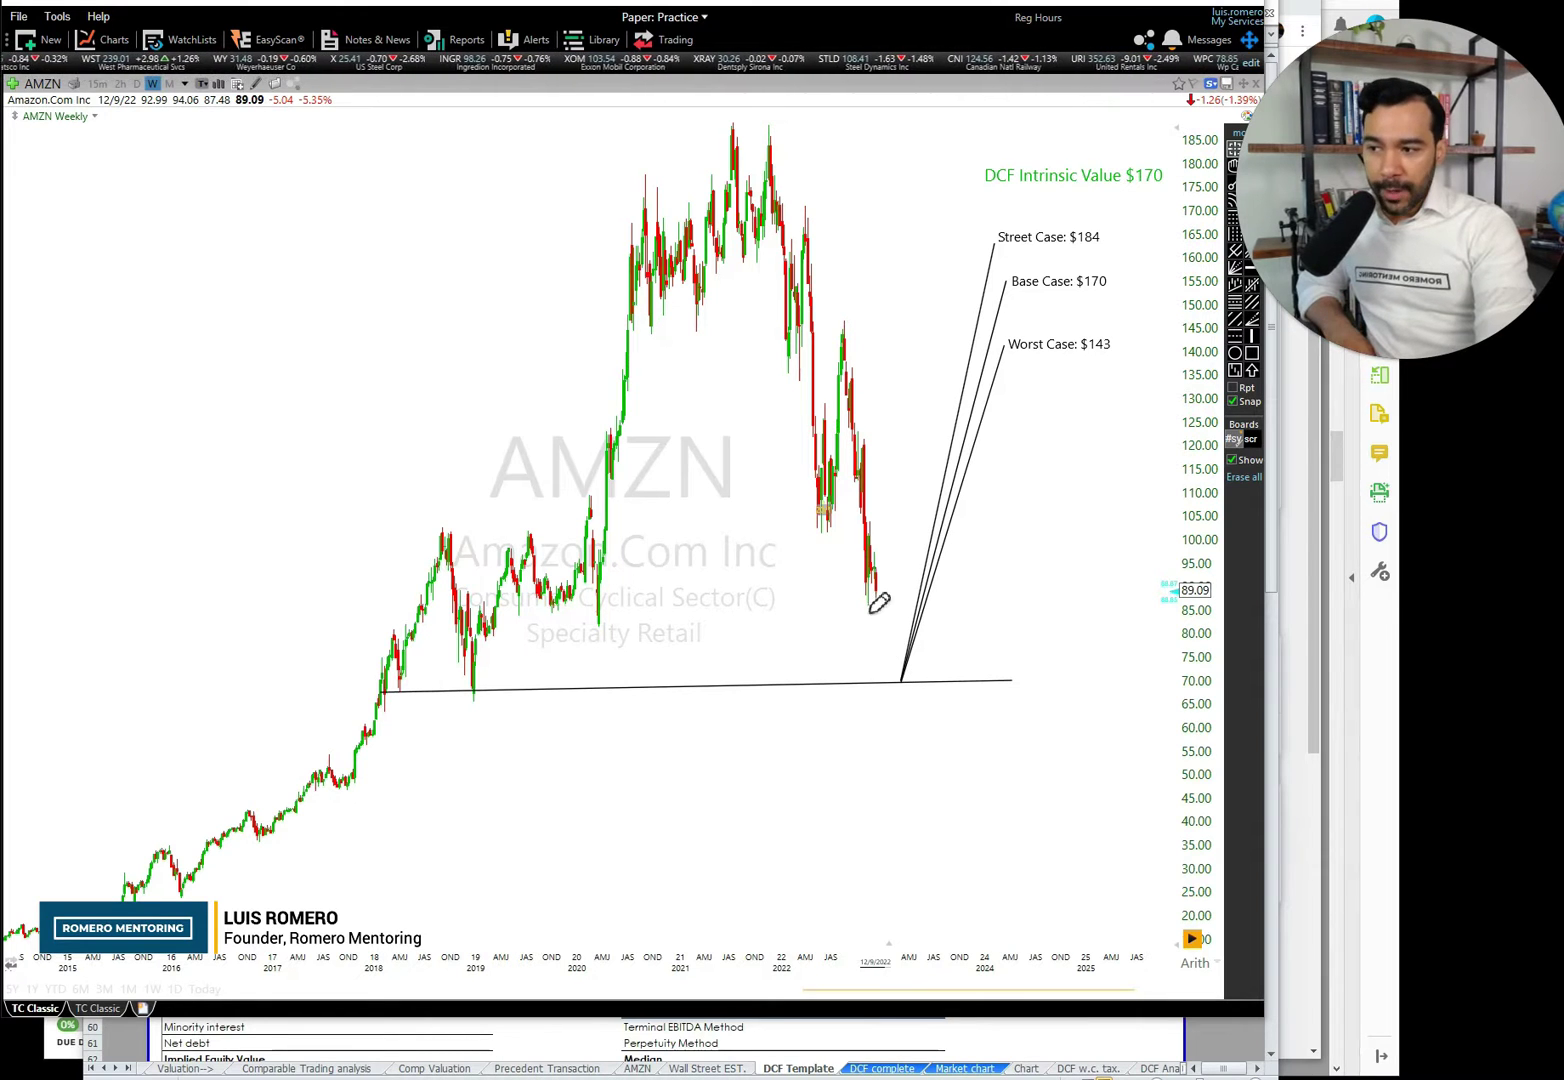
mouse_move(878, 601)
mouse_down()
mouse_move(869, 576)
mouse_move(939, 628)
mouse_move(937, 697)
mouse_move(914, 660)
mouse_move(945, 680)
mouse_move(1200, 683)
mouse_move(1172, 670)
mouse_up()
mouse_move(888, 633)
mouse_down()
mouse_move(930, 683)
mouse_move(1085, 438)
mouse_up()
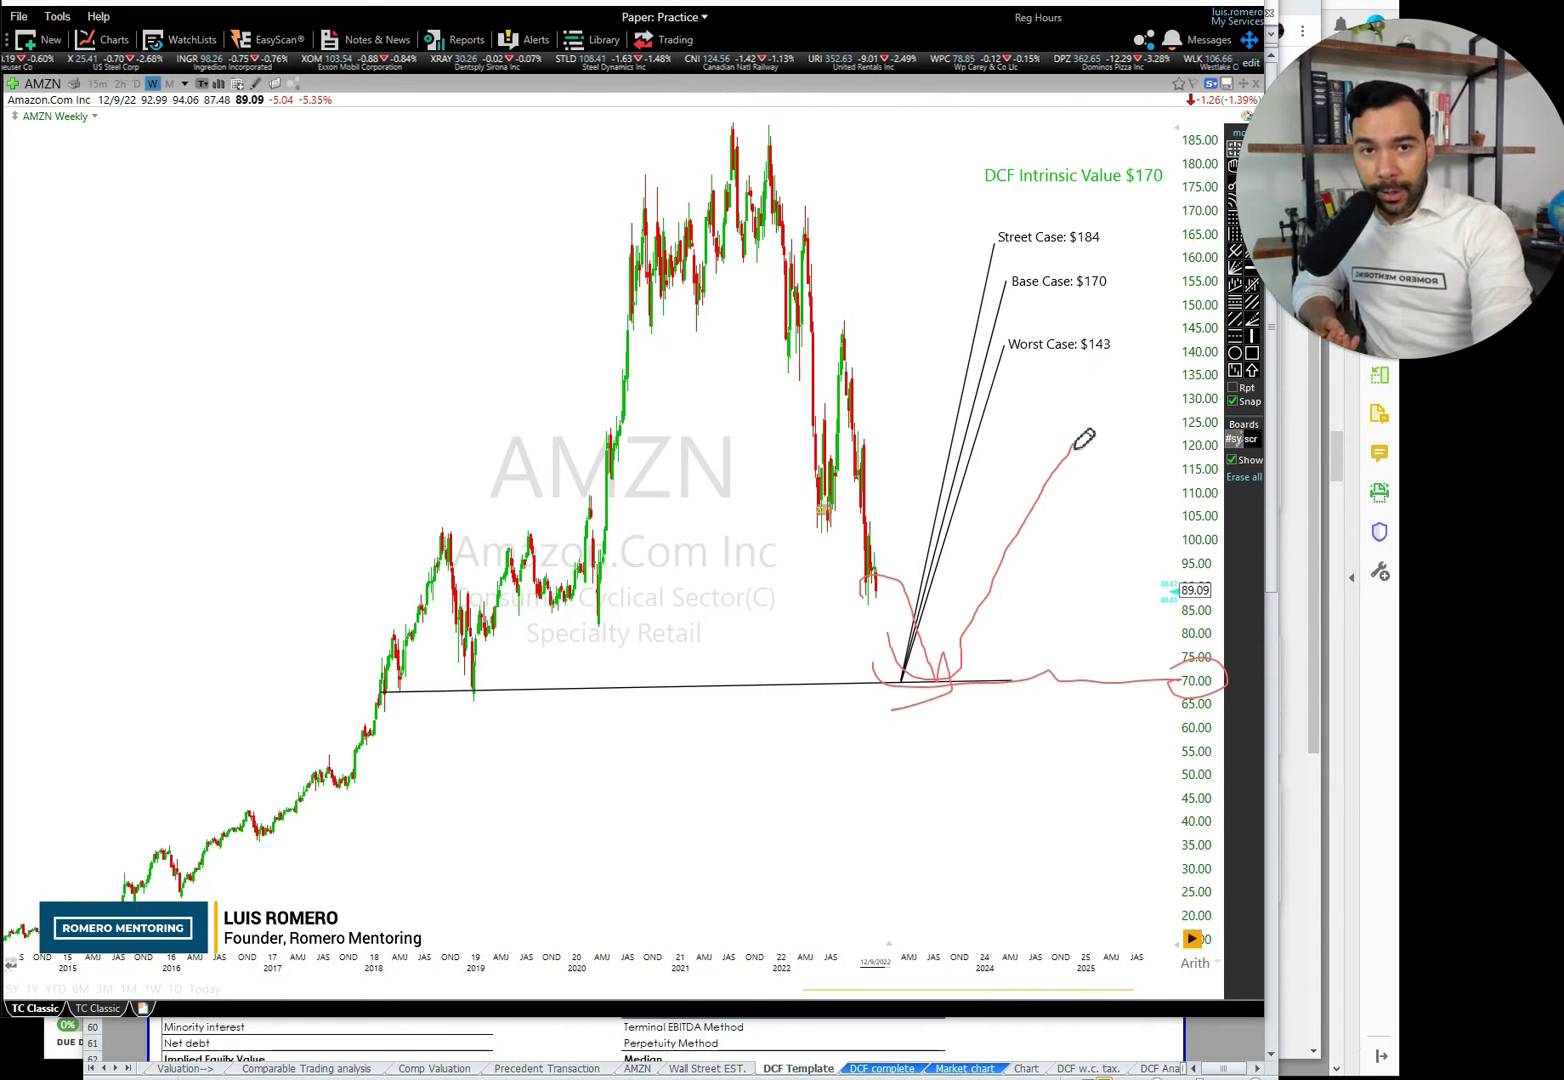
key(e)
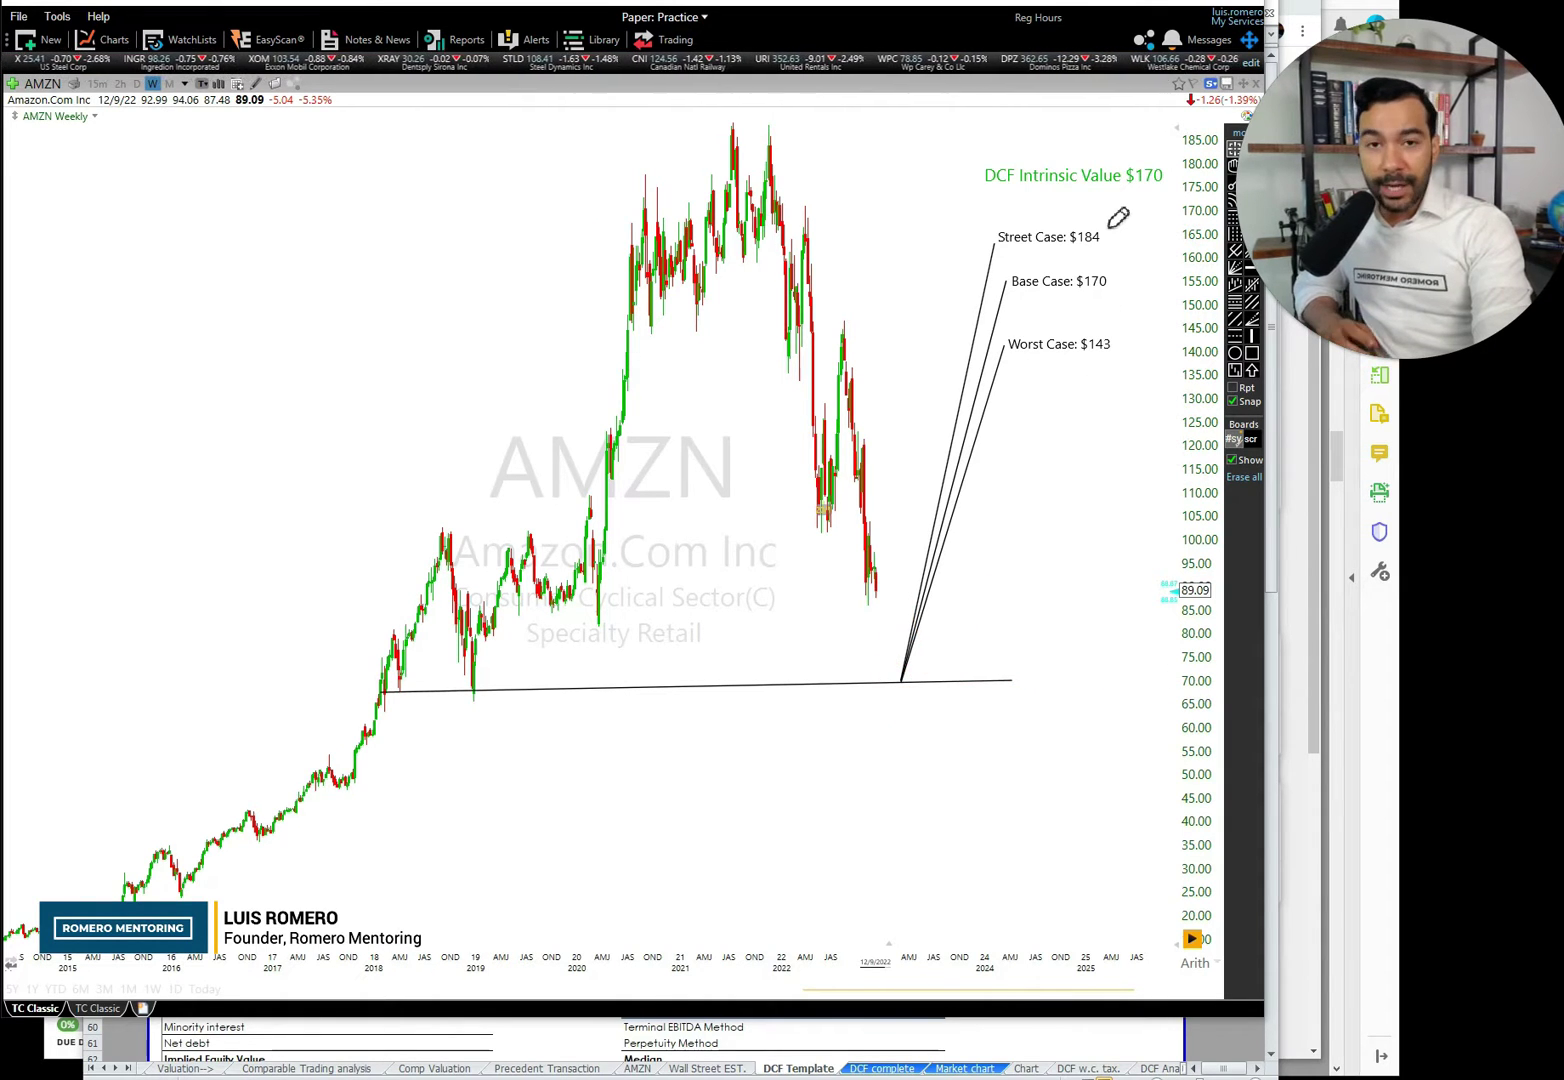
Mark the Street Case $184, Base Case $170 and Worst Case $143 targets on the chart.
drag(1105, 223, 1148, 196)
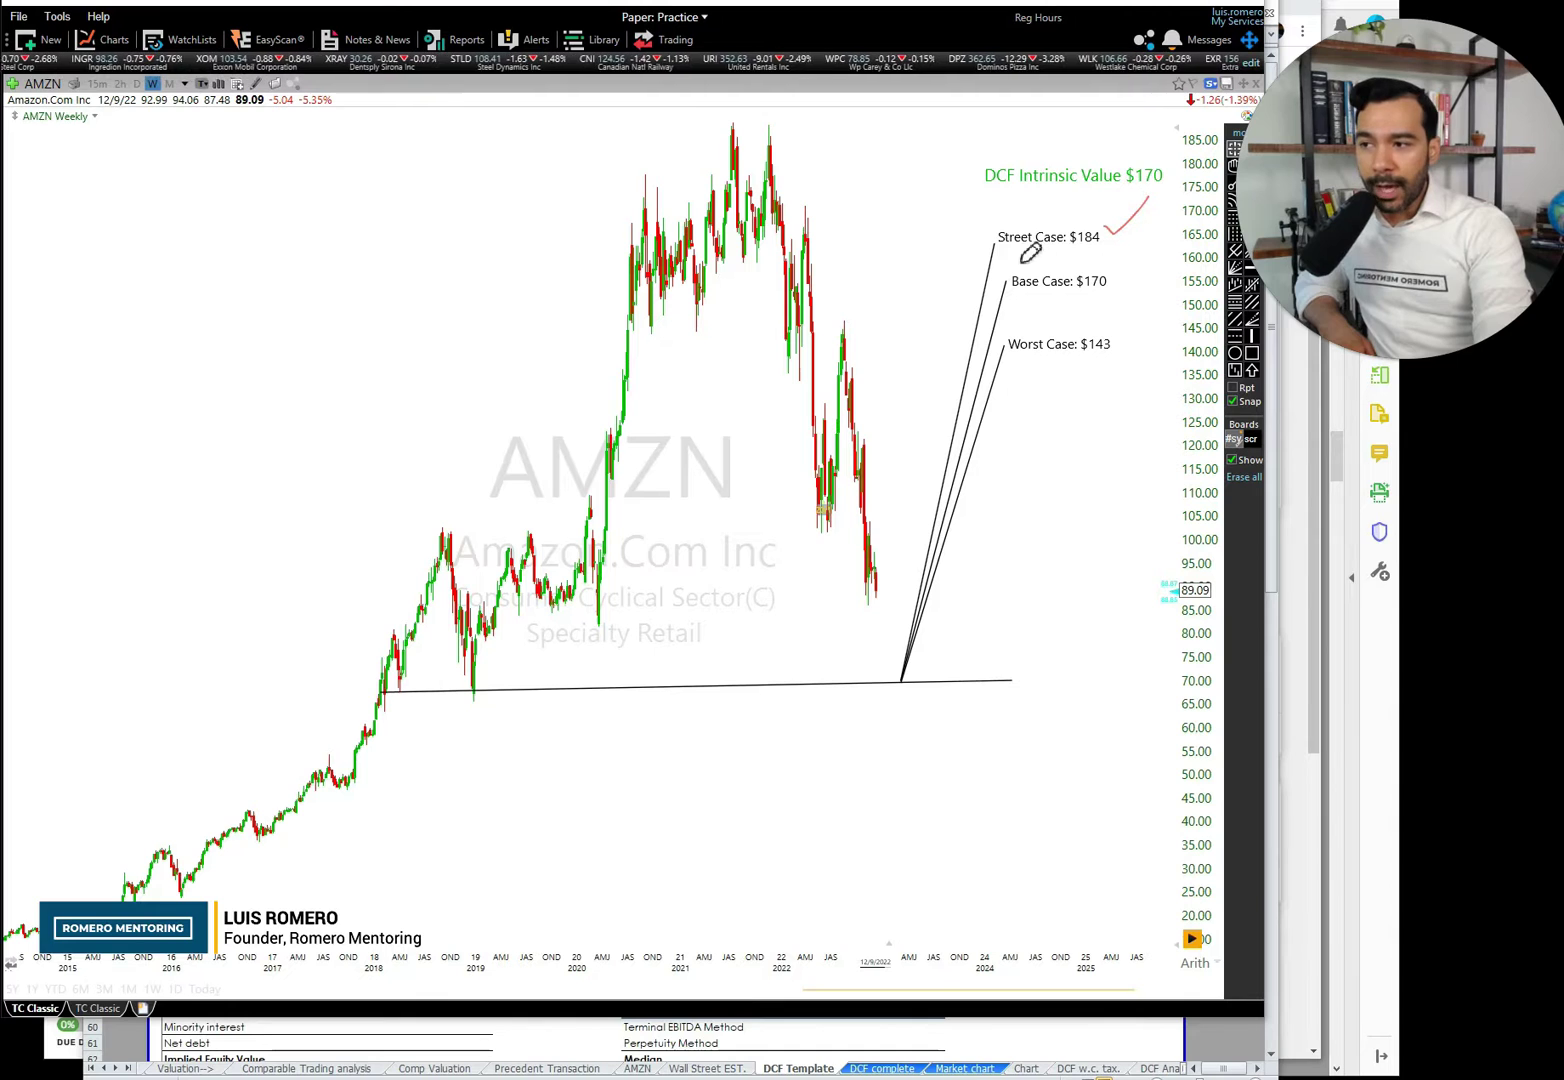
drag(999, 259, 1092, 259)
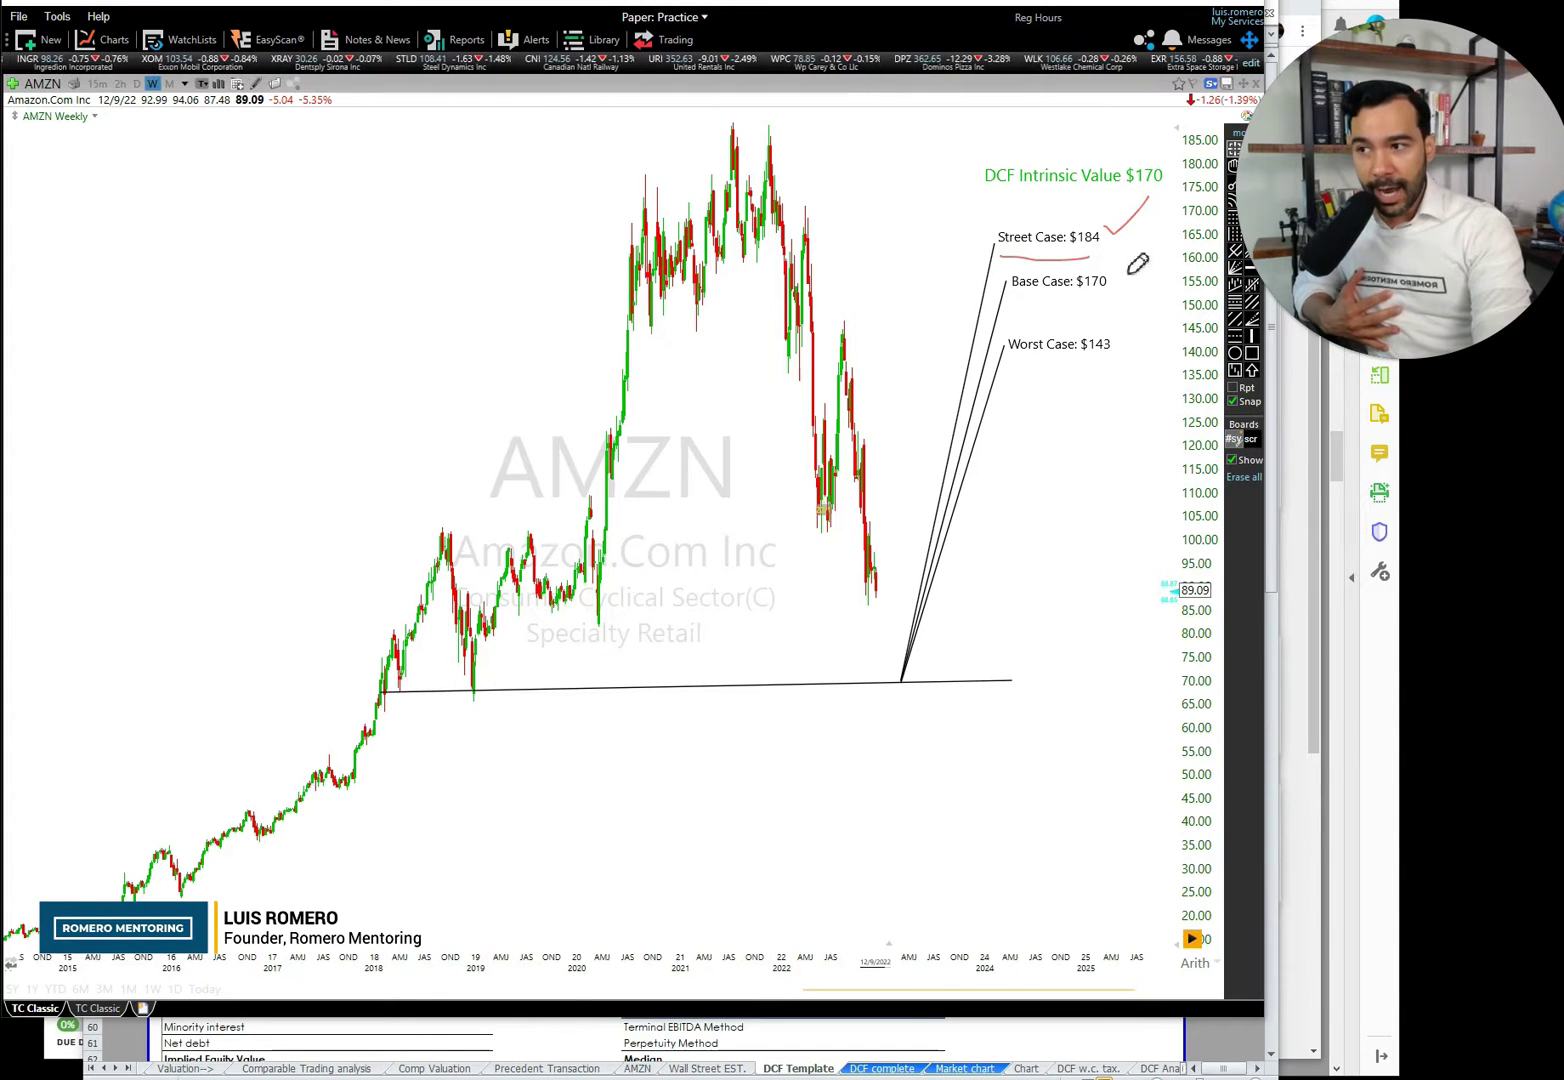
key(e)
mouse_move(1121, 268)
mouse_down()
mouse_move(1133, 287)
mouse_move(1162, 244)
mouse_up()
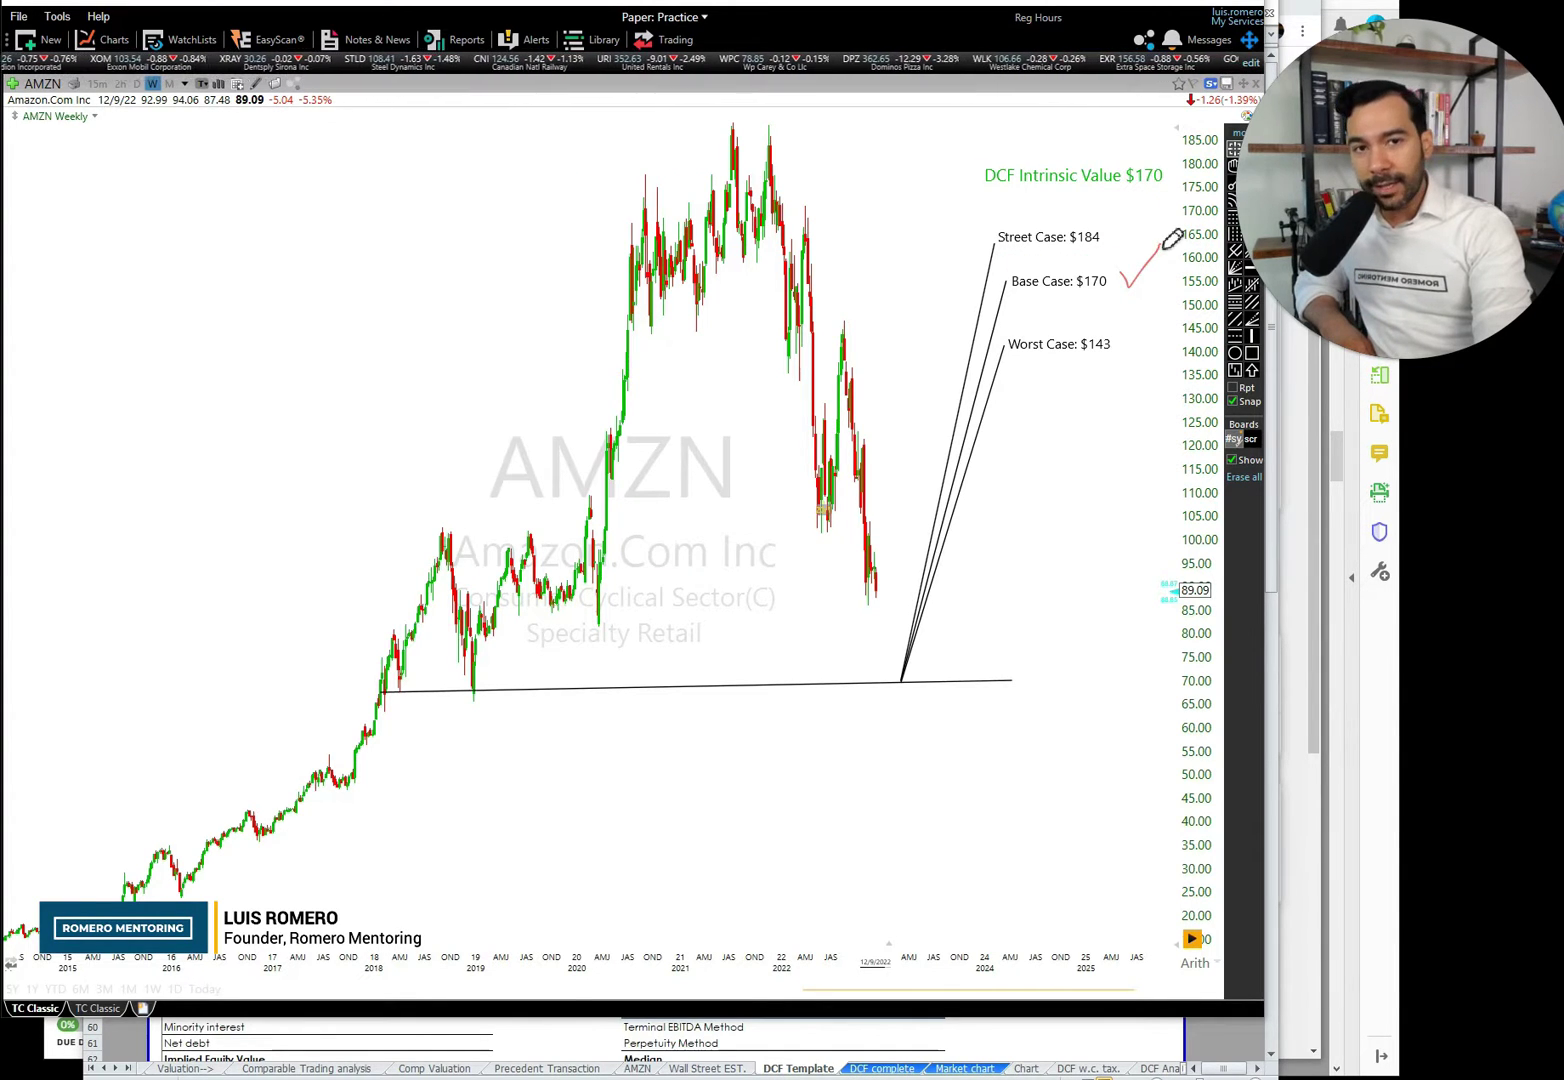
drag(993, 301, 1158, 305)
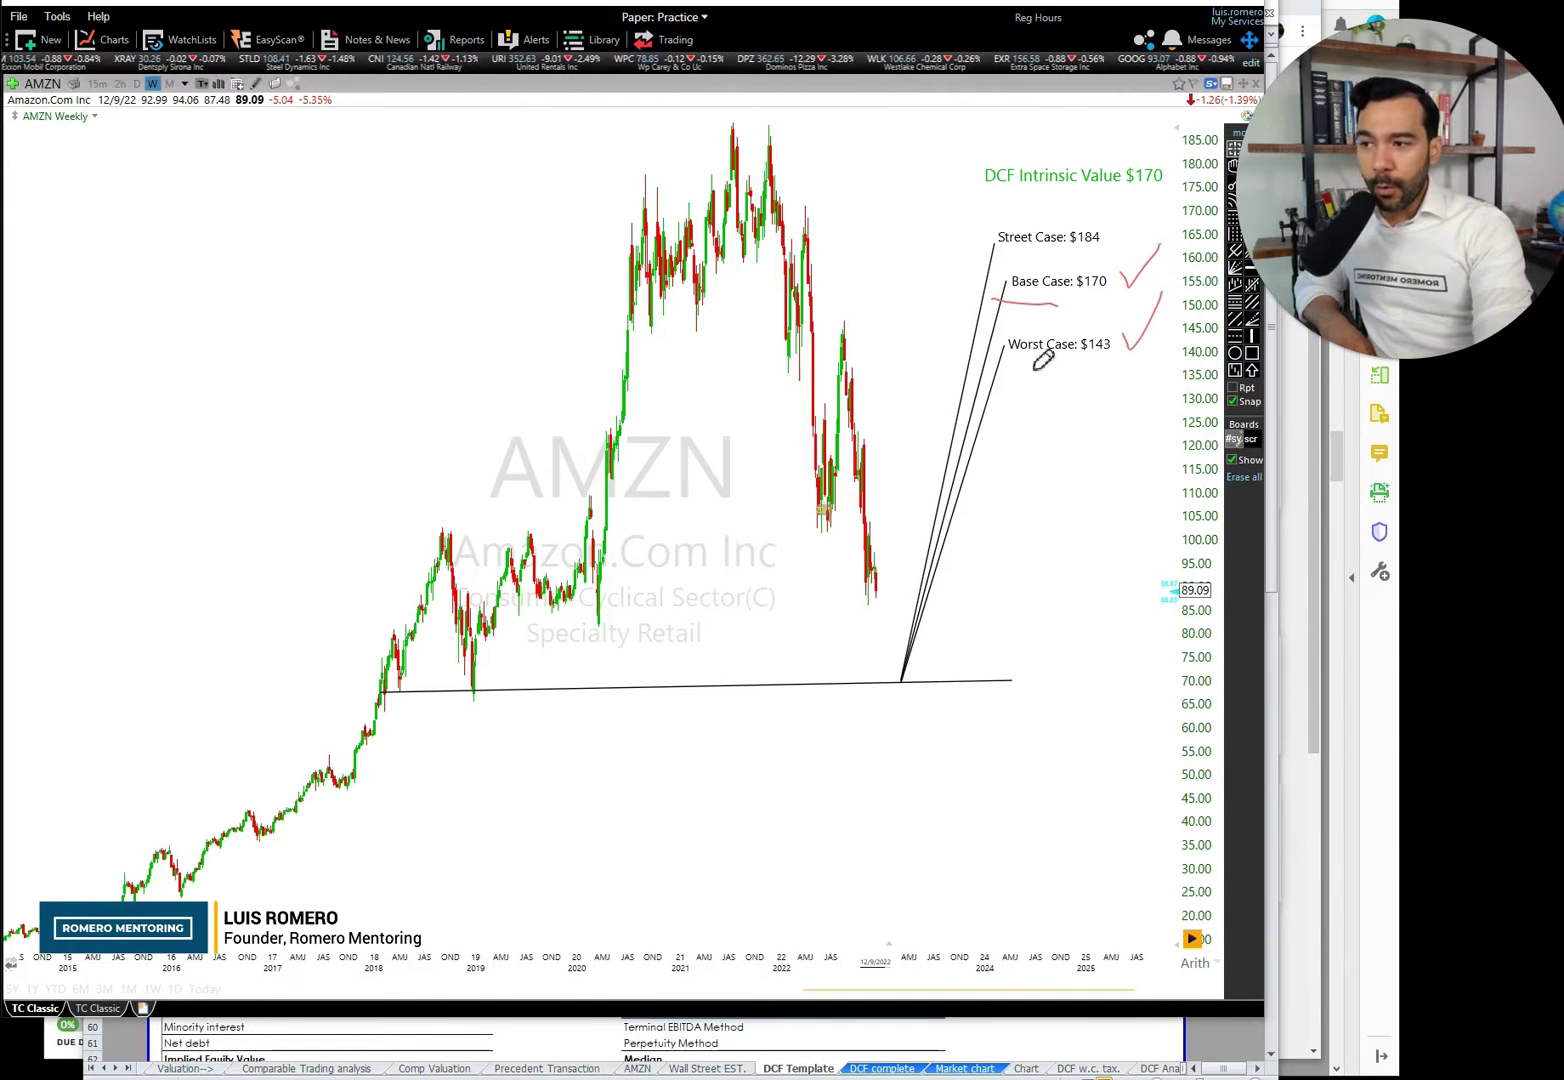
drag(1010, 370, 1081, 368)
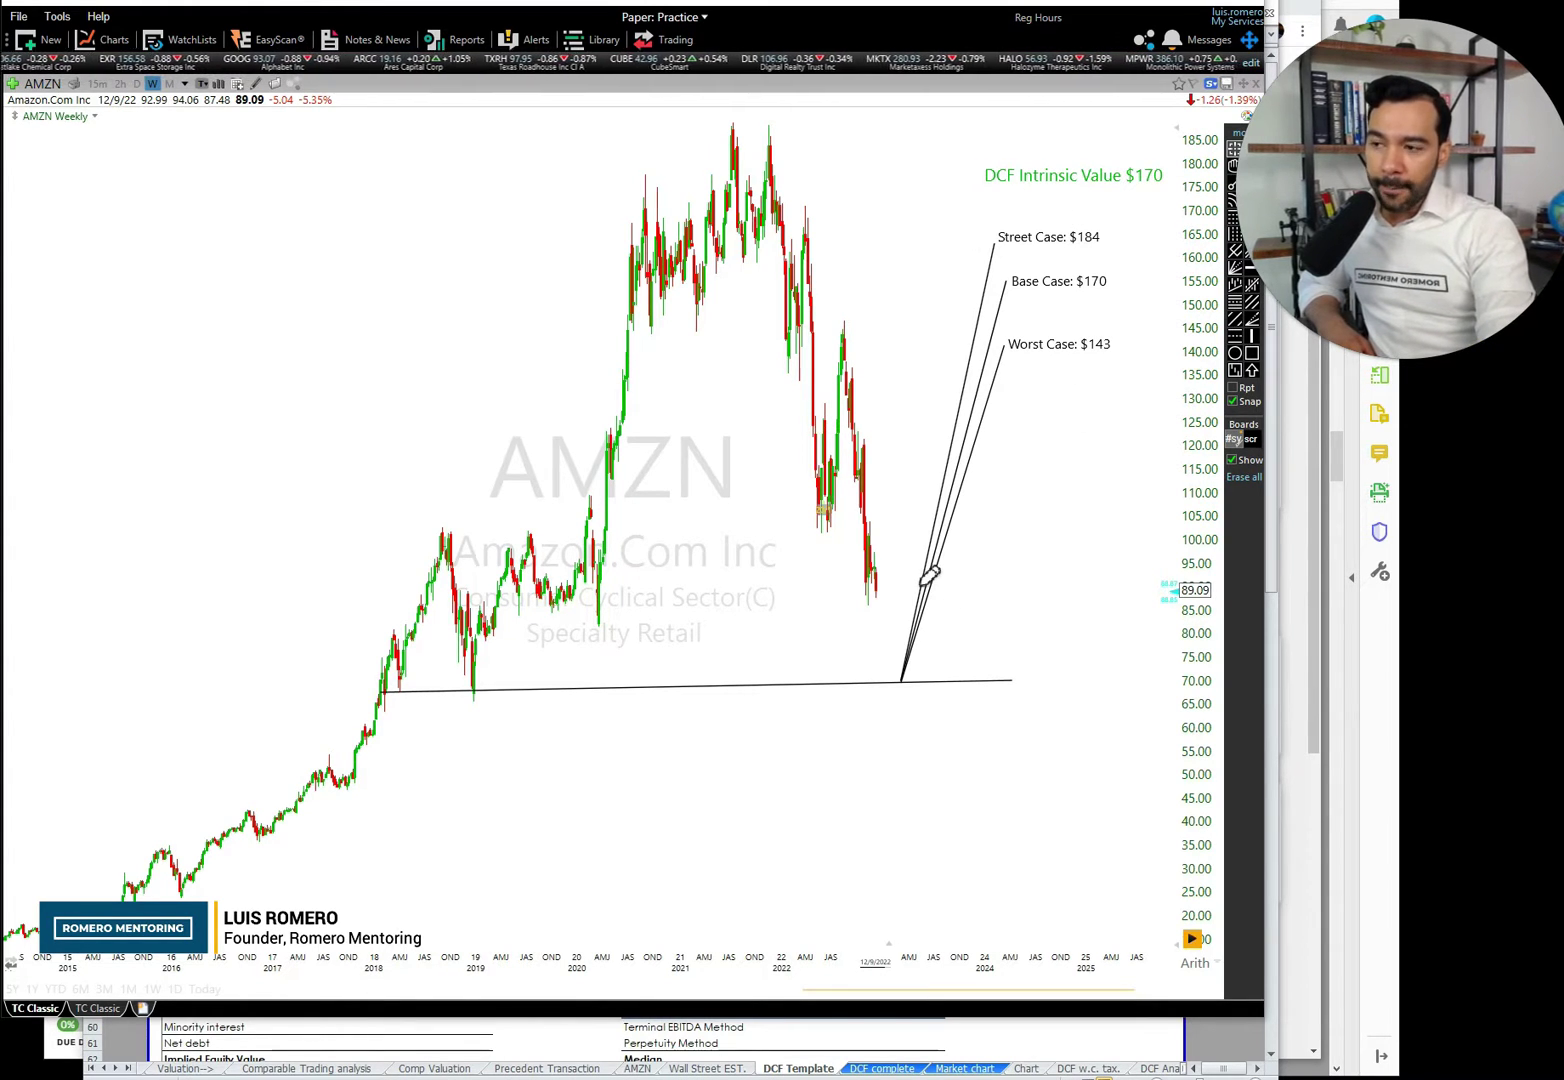
Loop the DCF value and case targets and note a 2–4 year horizon below support, then erase.
mouse_move(1178, 143)
mouse_down()
mouse_move(1117, 140)
mouse_move(929, 323)
mouse_move(1222, 318)
mouse_up()
drag(1240, 237, 1190, 131)
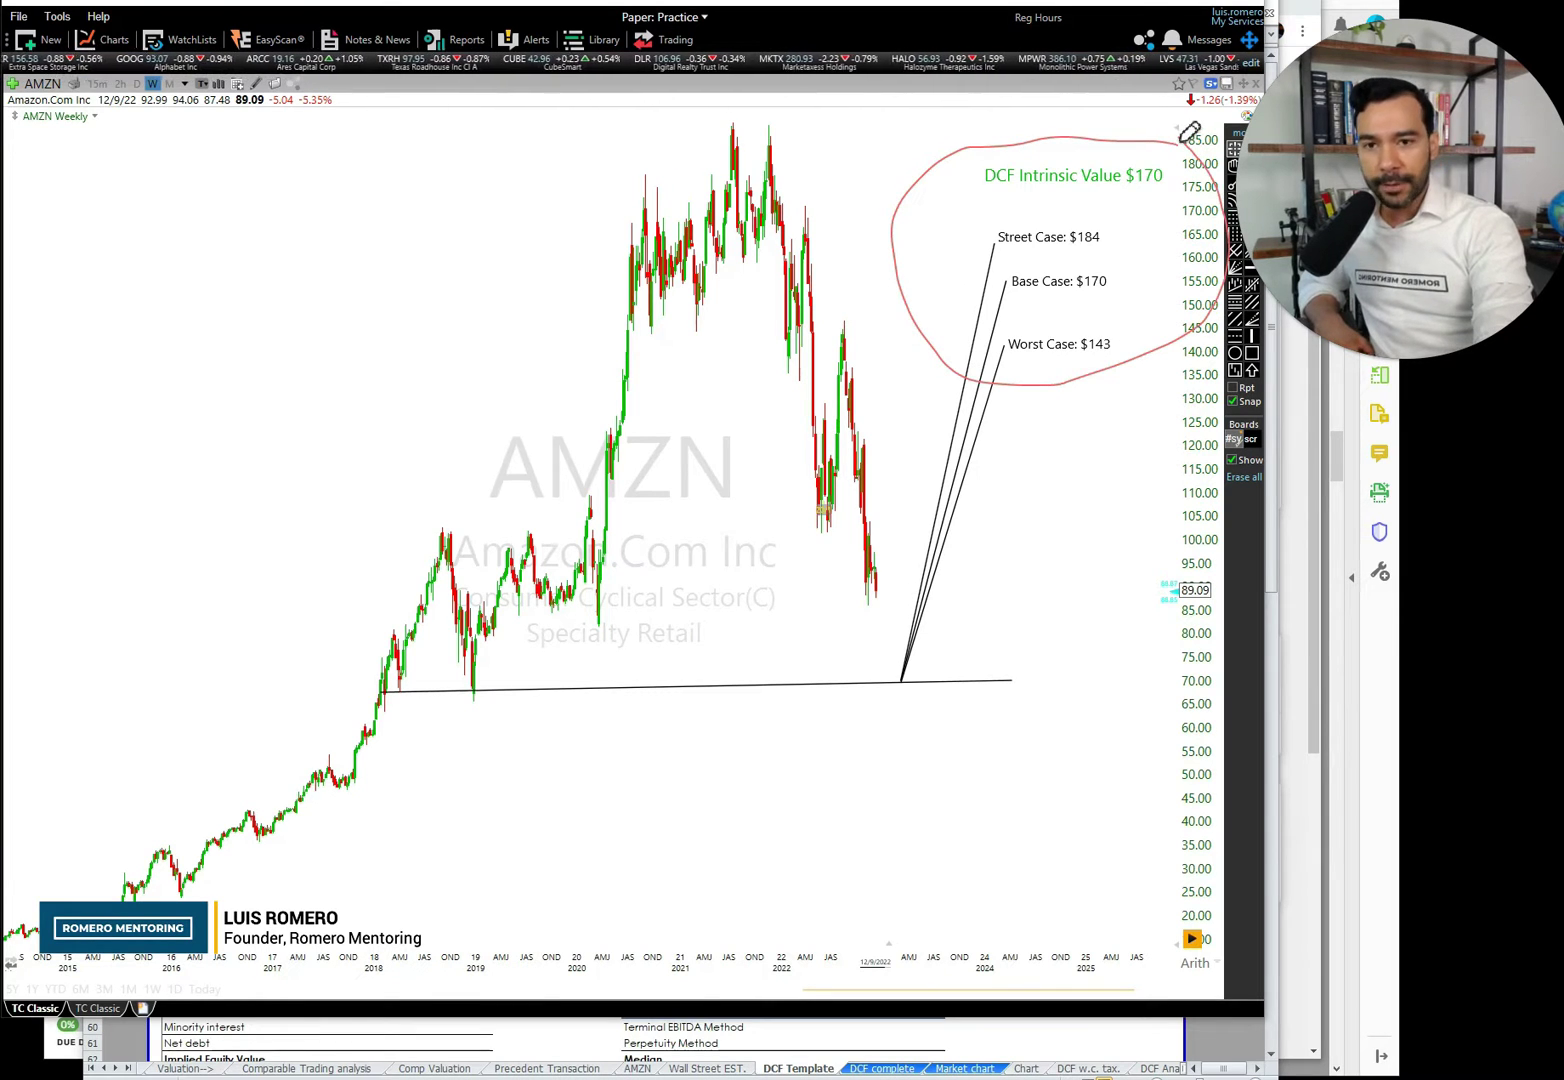
mouse_move(882, 650)
mouse_down()
mouse_move(945, 935)
mouse_move(876, 897)
mouse_move(915, 870)
mouse_move(925, 915)
mouse_move(956, 886)
mouse_move(922, 932)
mouse_move(1128, 862)
mouse_move(1145, 897)
mouse_move(1156, 887)
mouse_move(1141, 876)
mouse_move(1187, 900)
mouse_move(1180, 885)
mouse_up()
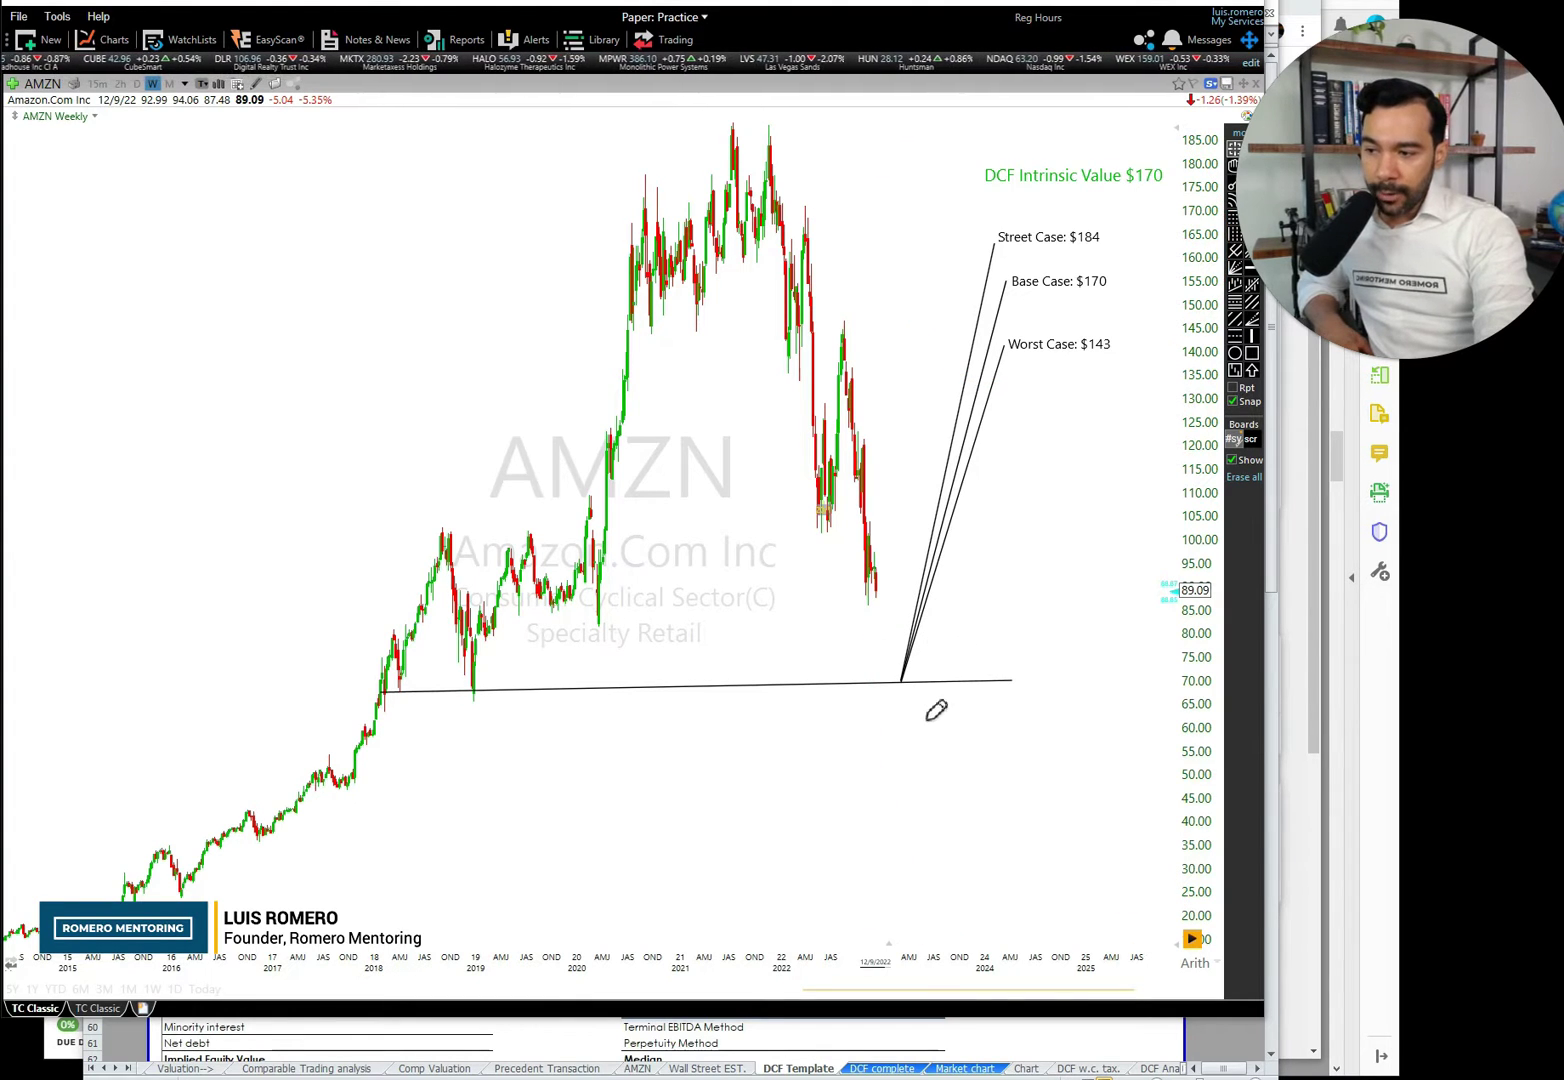
mouse_move(915, 707)
mouse_down()
mouse_move(955, 716)
mouse_move(958, 742)
mouse_move(1018, 712)
mouse_move(1060, 735)
mouse_move(1049, 770)
mouse_move(1082, 768)
mouse_move(1070, 805)
mouse_move(1124, 812)
mouse_up()
key(e)
mouse_move(845, 603)
mouse_down()
mouse_move(882, 608)
mouse_move(945, 700)
mouse_move(985, 650)
mouse_move(1110, 348)
mouse_move(1168, 398)
mouse_up()
key(e)
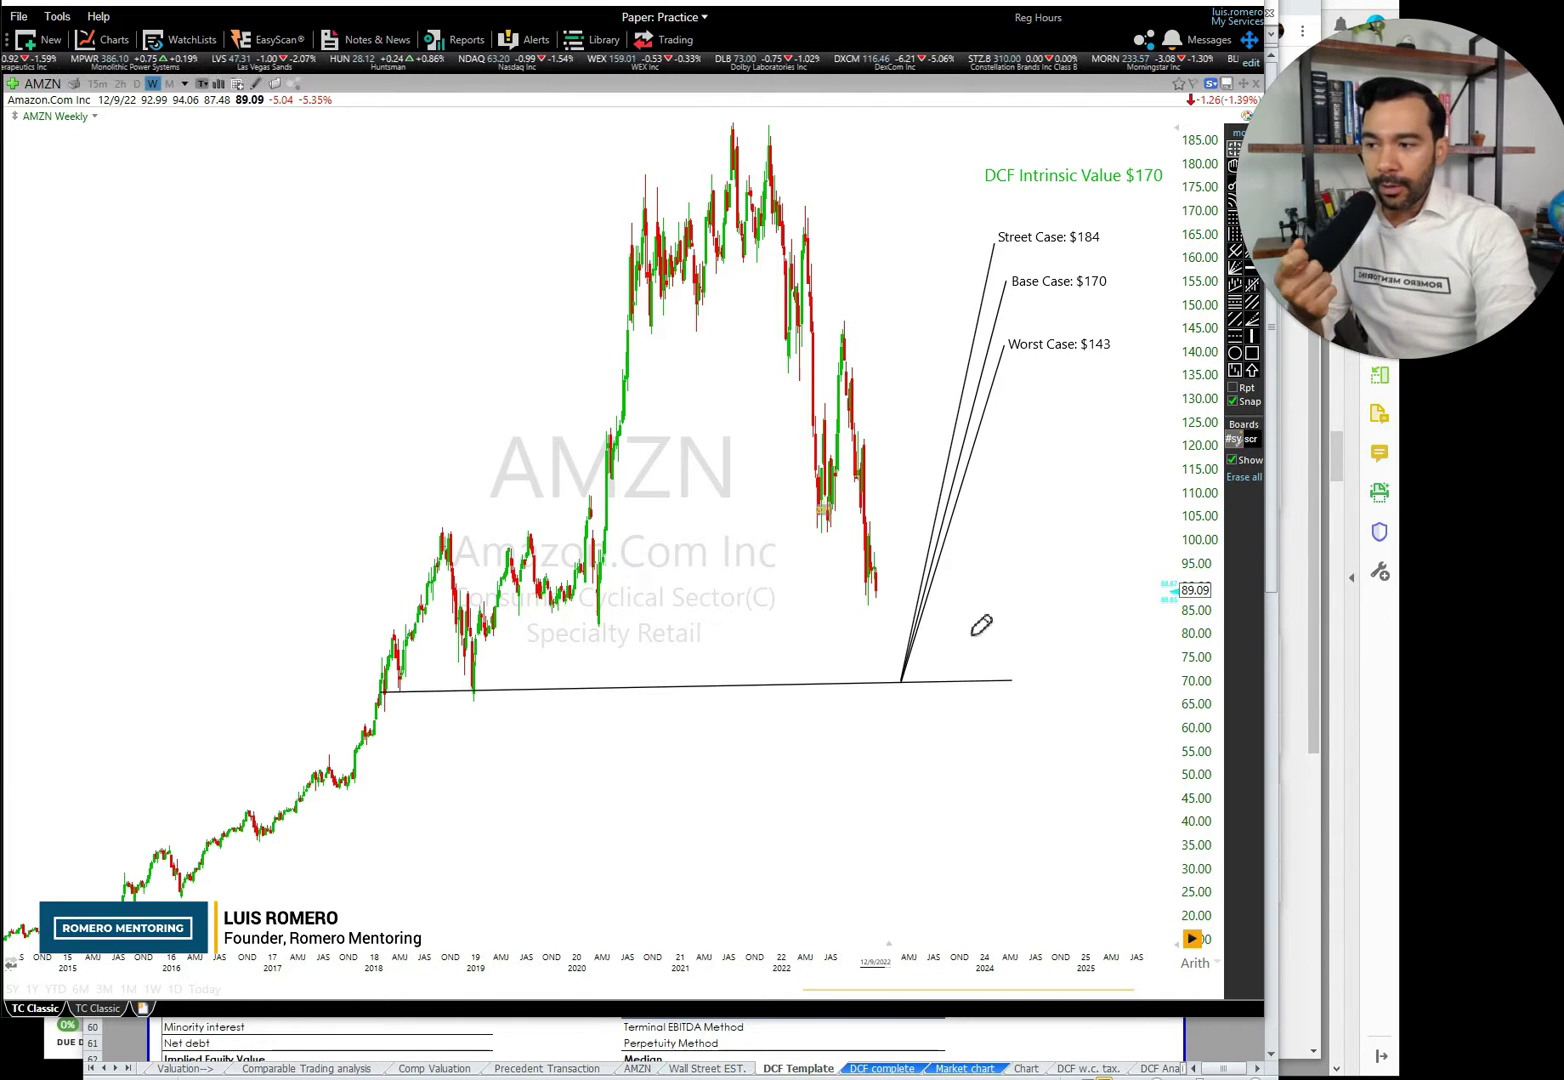
Write a 15–25% IRR note, erase it, and tick the $170 value and three case targets.
drag(942, 616, 942, 678)
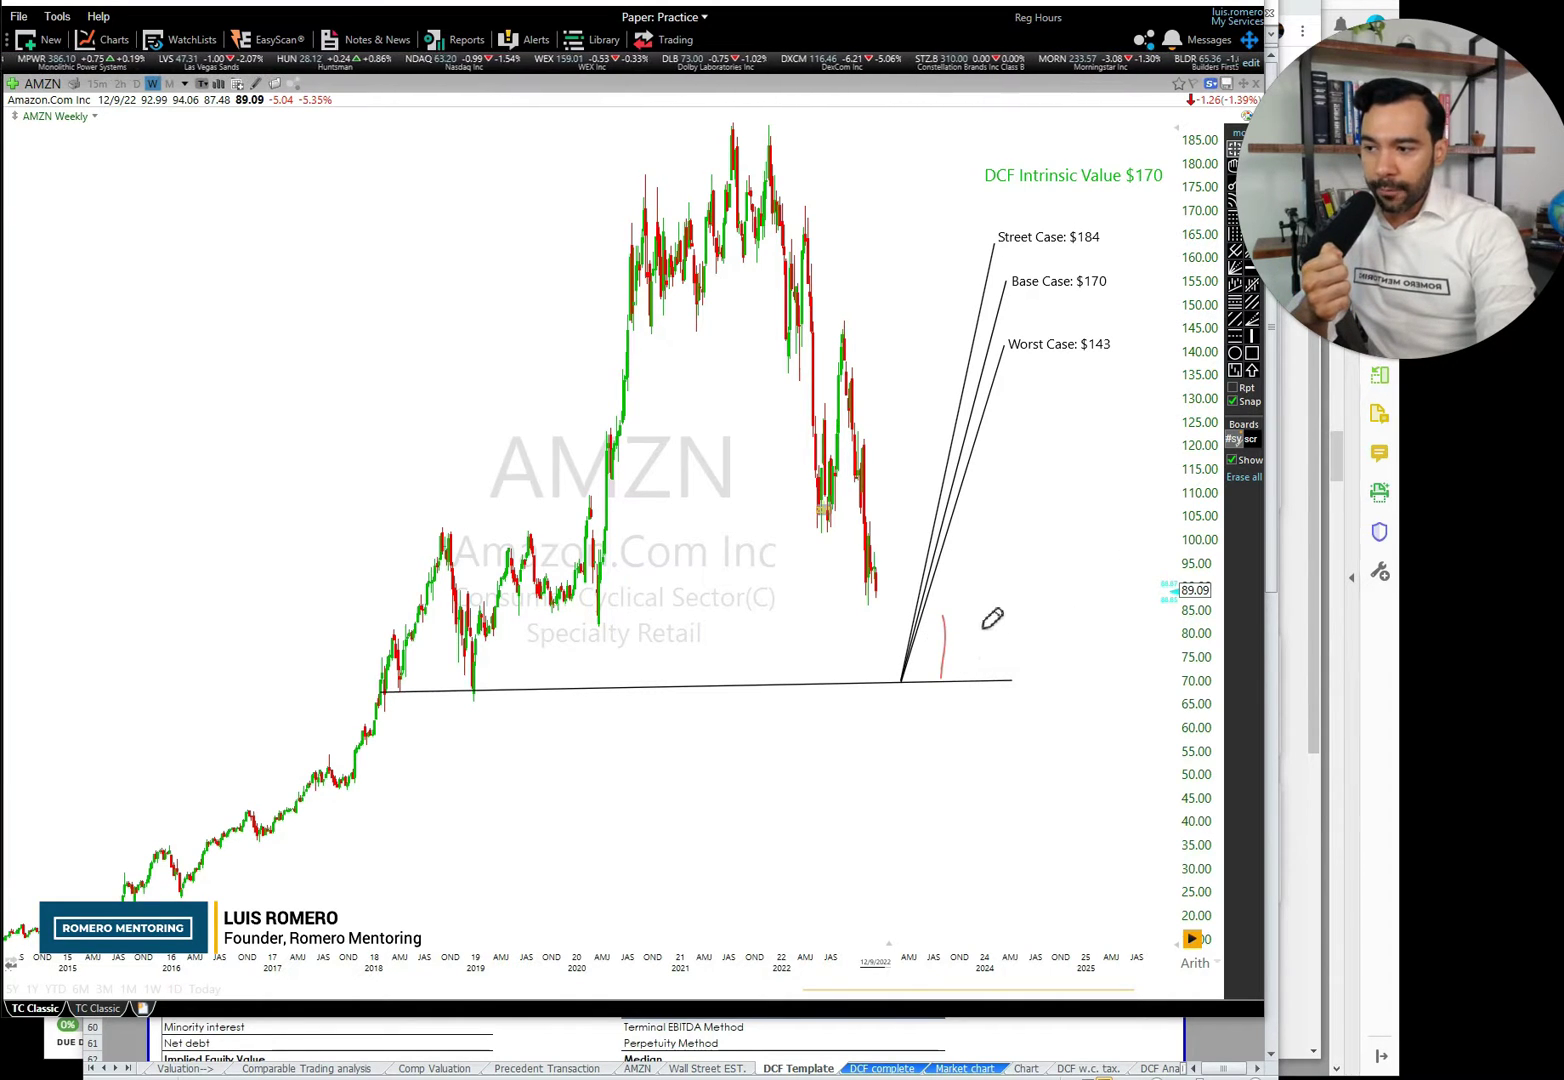
mouse_move(996, 616)
mouse_down()
mouse_move(975, 678)
mouse_move(1062, 654)
mouse_move(1112, 672)
mouse_move(1137, 643)
mouse_move(1124, 678)
mouse_move(1162, 612)
mouse_move(1140, 686)
mouse_move(1170, 684)
mouse_up()
mouse_move(951, 727)
mouse_down()
mouse_move(951, 760)
mouse_move(1030, 733)
mouse_move(1036, 762)
mouse_up()
mouse_move(1057, 728)
mouse_down()
mouse_move(1083, 766)
mouse_move(1005, 822)
mouse_move(1060, 825)
mouse_move(1072, 806)
mouse_move(1068, 842)
mouse_move(1157, 830)
mouse_up()
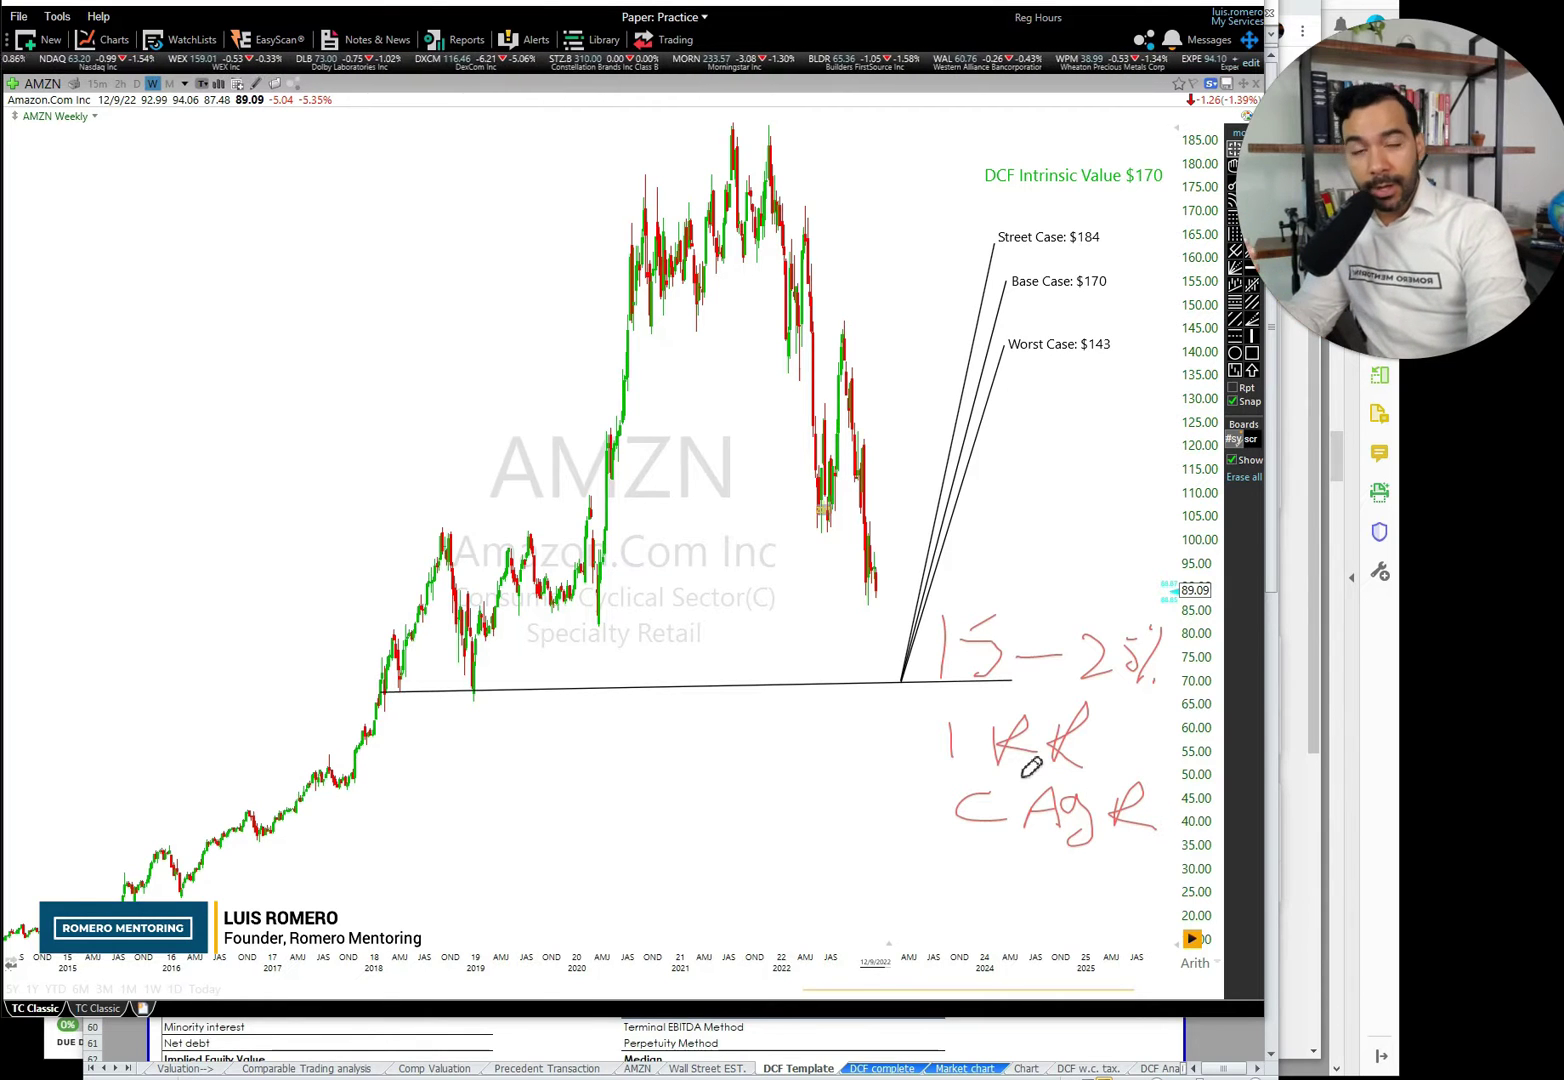
key(e)
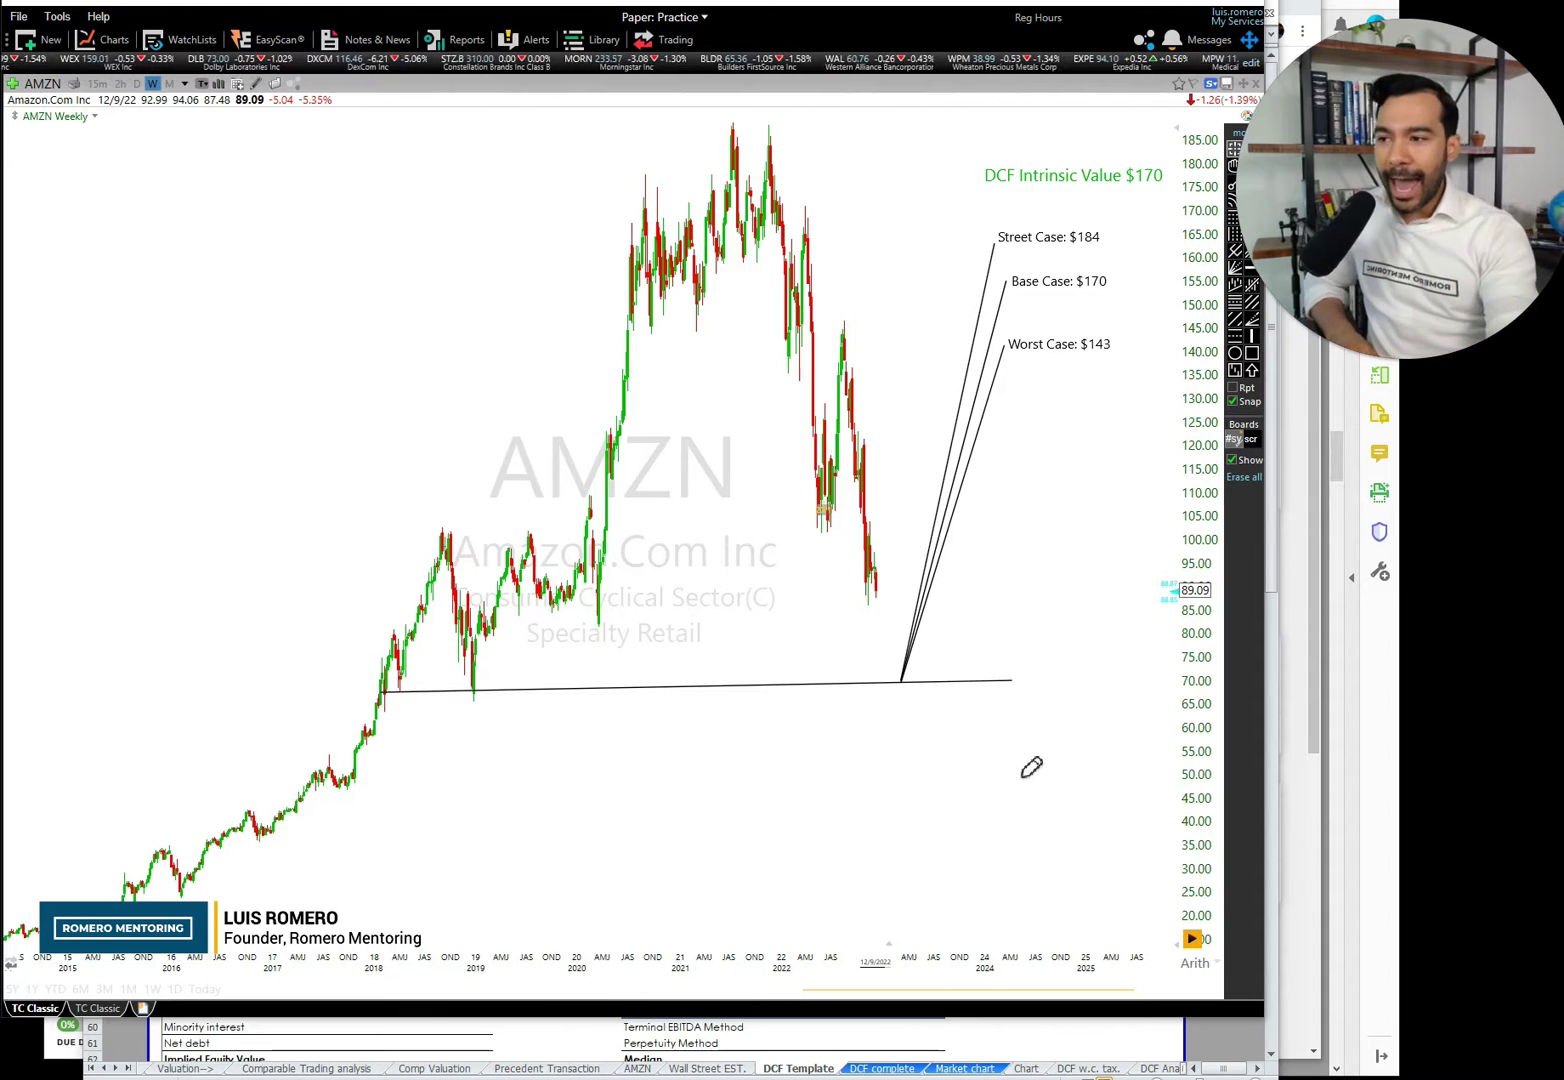
mouse_move(1114, 194)
mouse_down()
mouse_move(1141, 182)
mouse_move(1151, 213)
mouse_up()
drag(1110, 290, 1141, 272)
drag(1120, 343, 1153, 323)
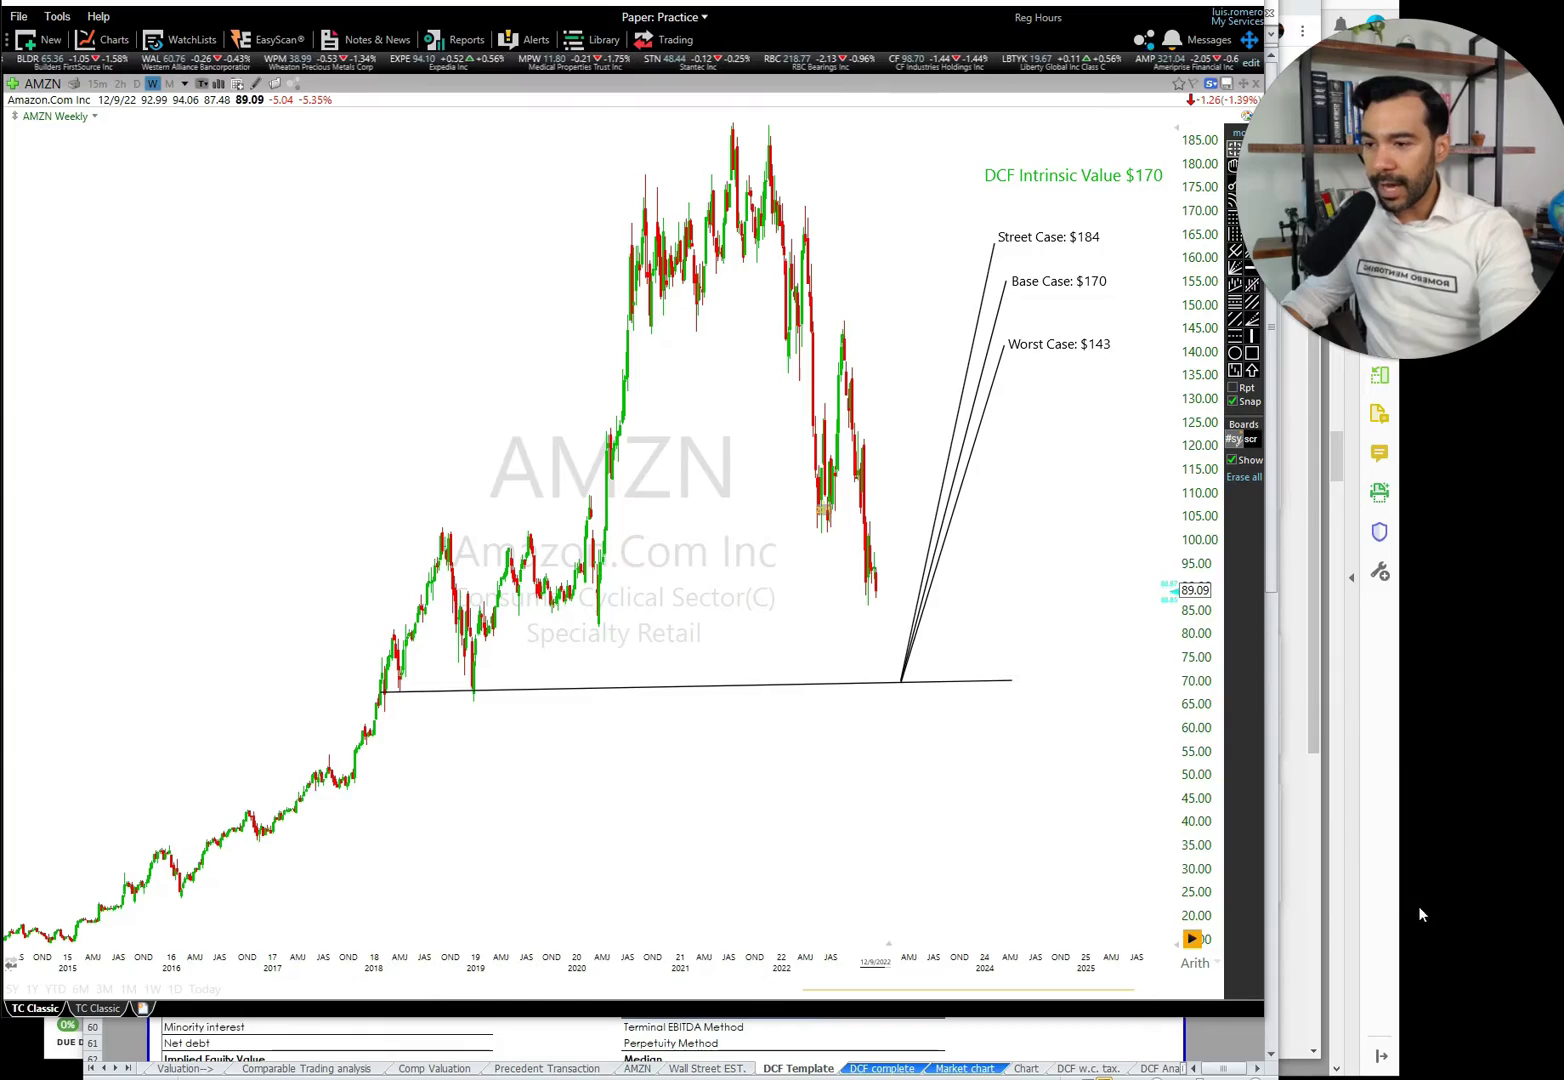
In the Amazon case study PDF, select the earnings release, operational information and preliminary DCF model bullets.
click(1394, 898)
scroll(715, 541, up, 20)
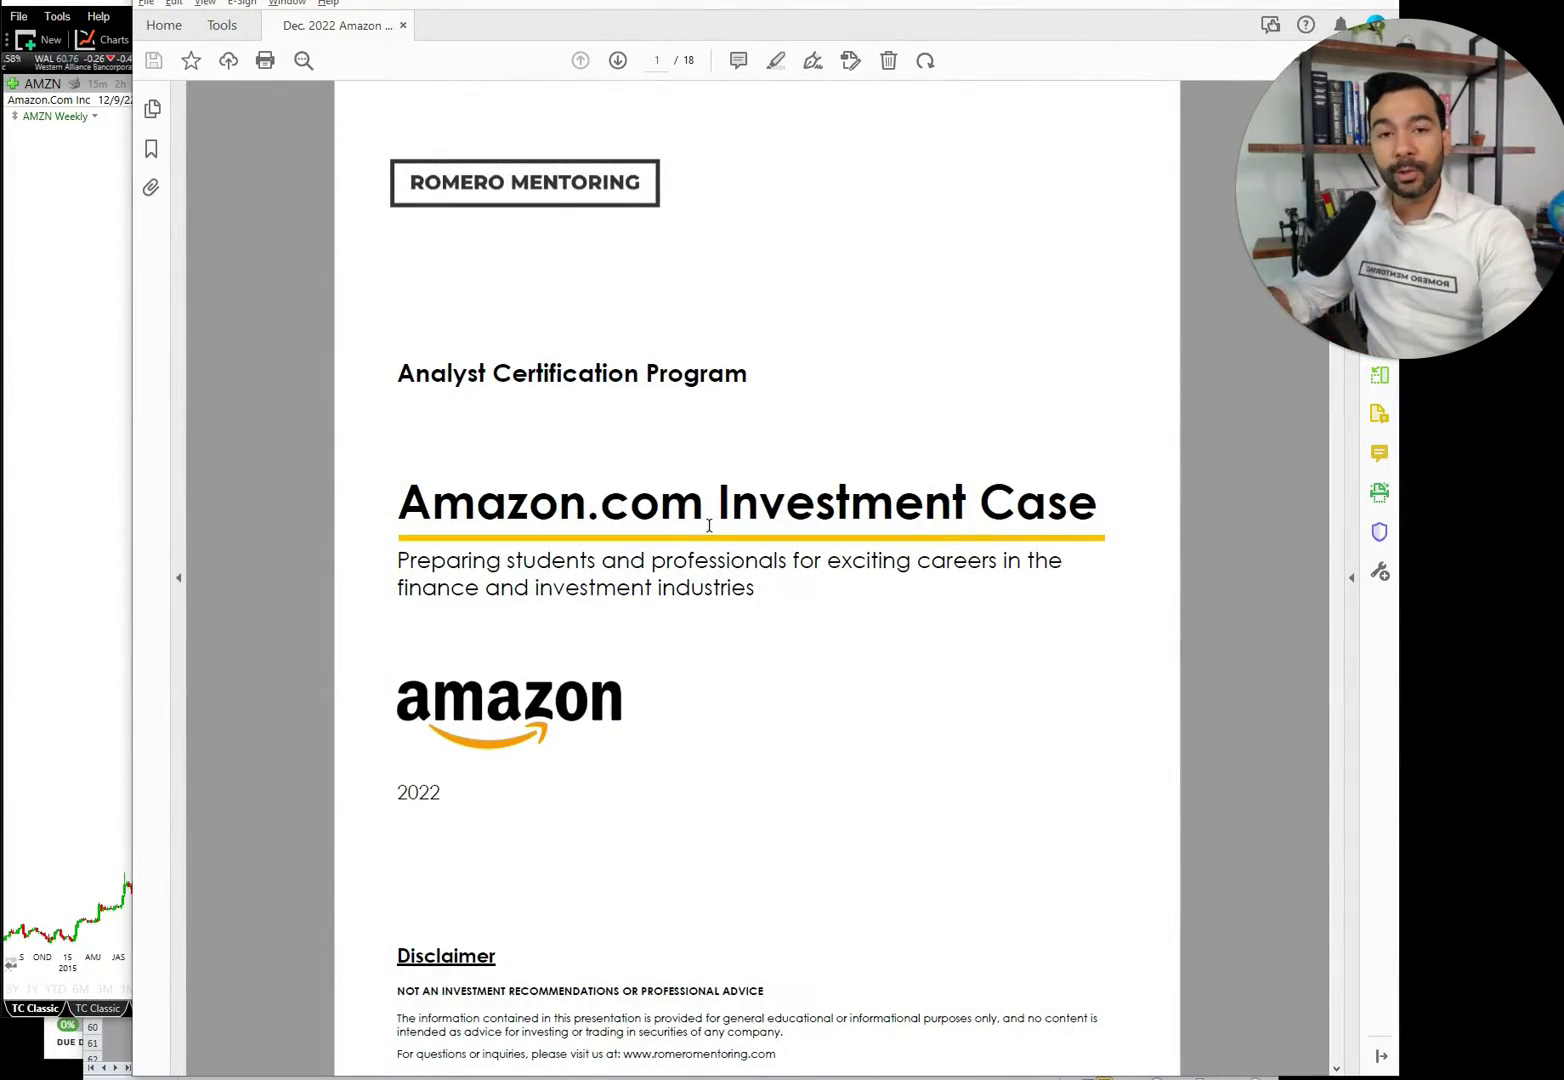
scroll(709, 525, down, 10)
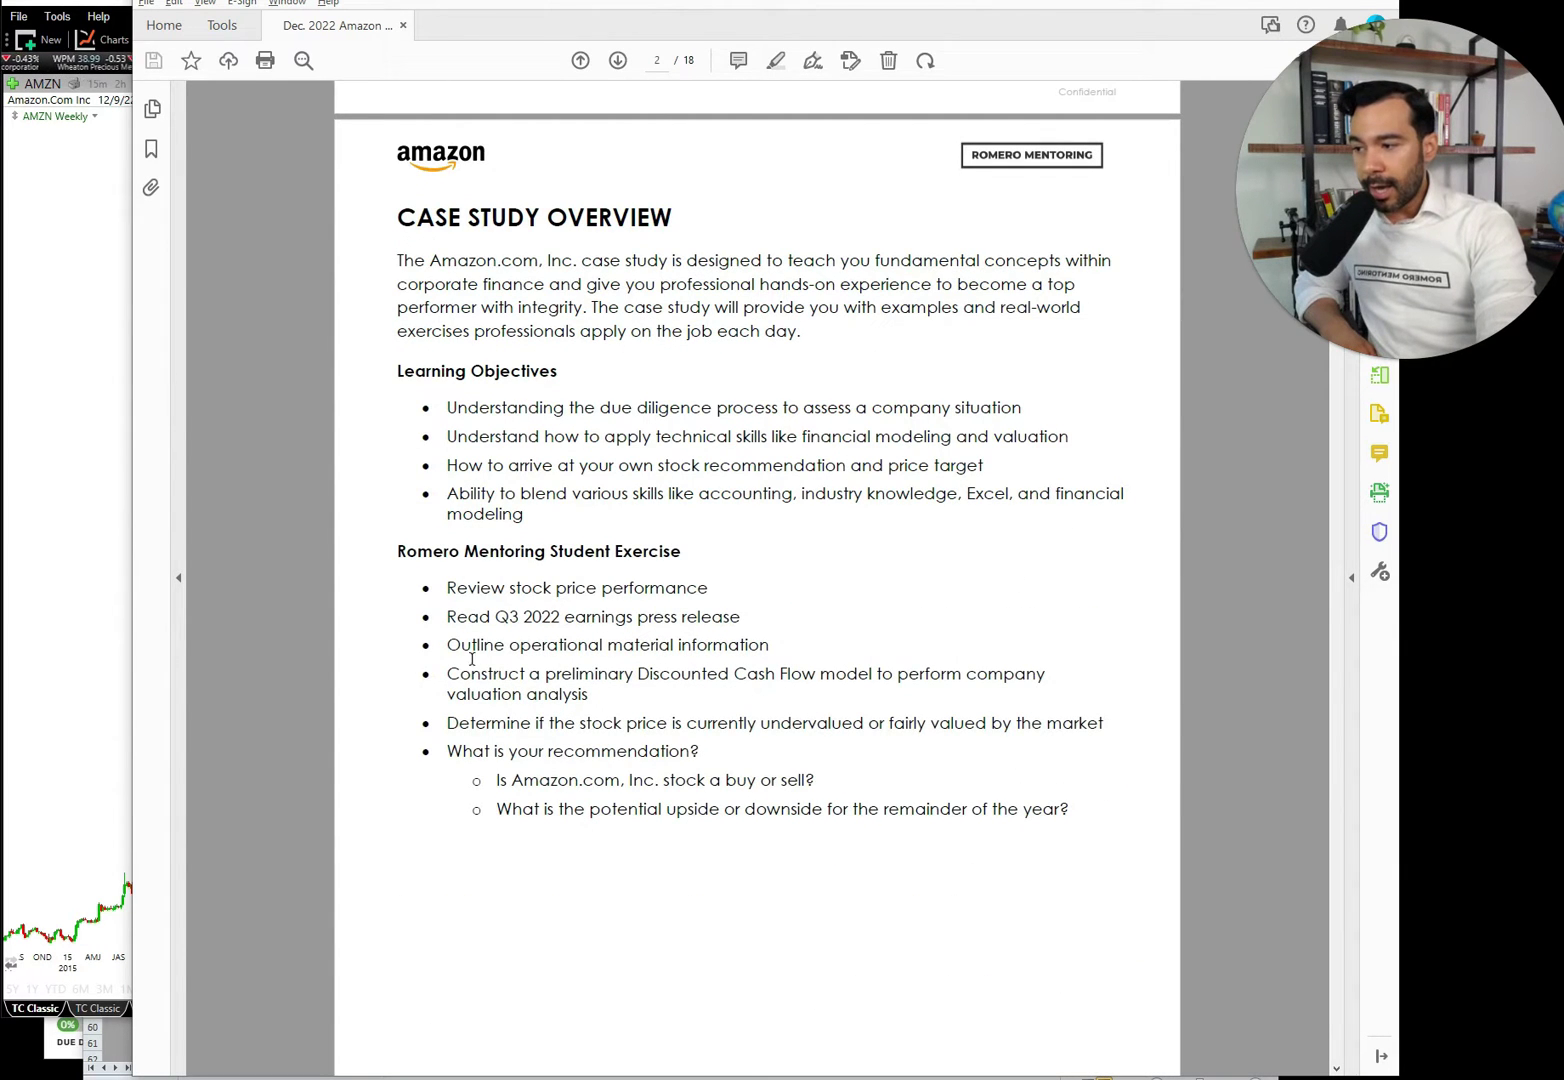
drag(443, 626, 697, 632)
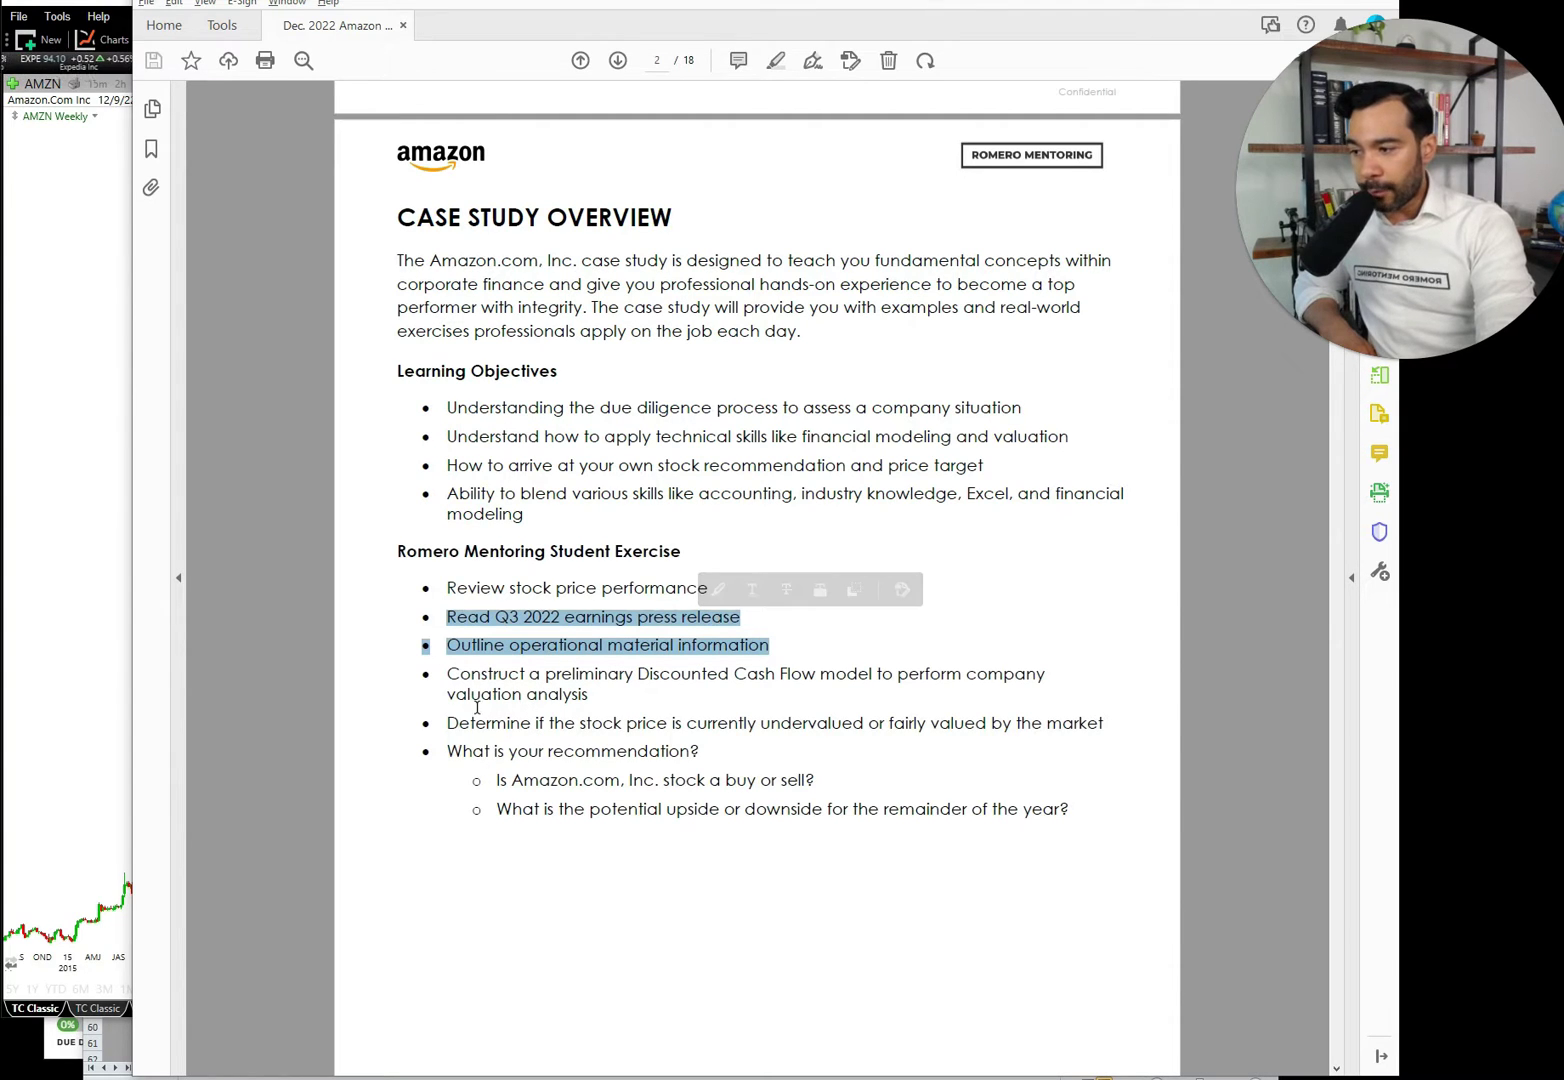
drag(449, 676, 586, 702)
Scroll to page 13's Romero Stock Model, selecting the intrinsic share price question on the way.
scroll(586, 705, down, 20)
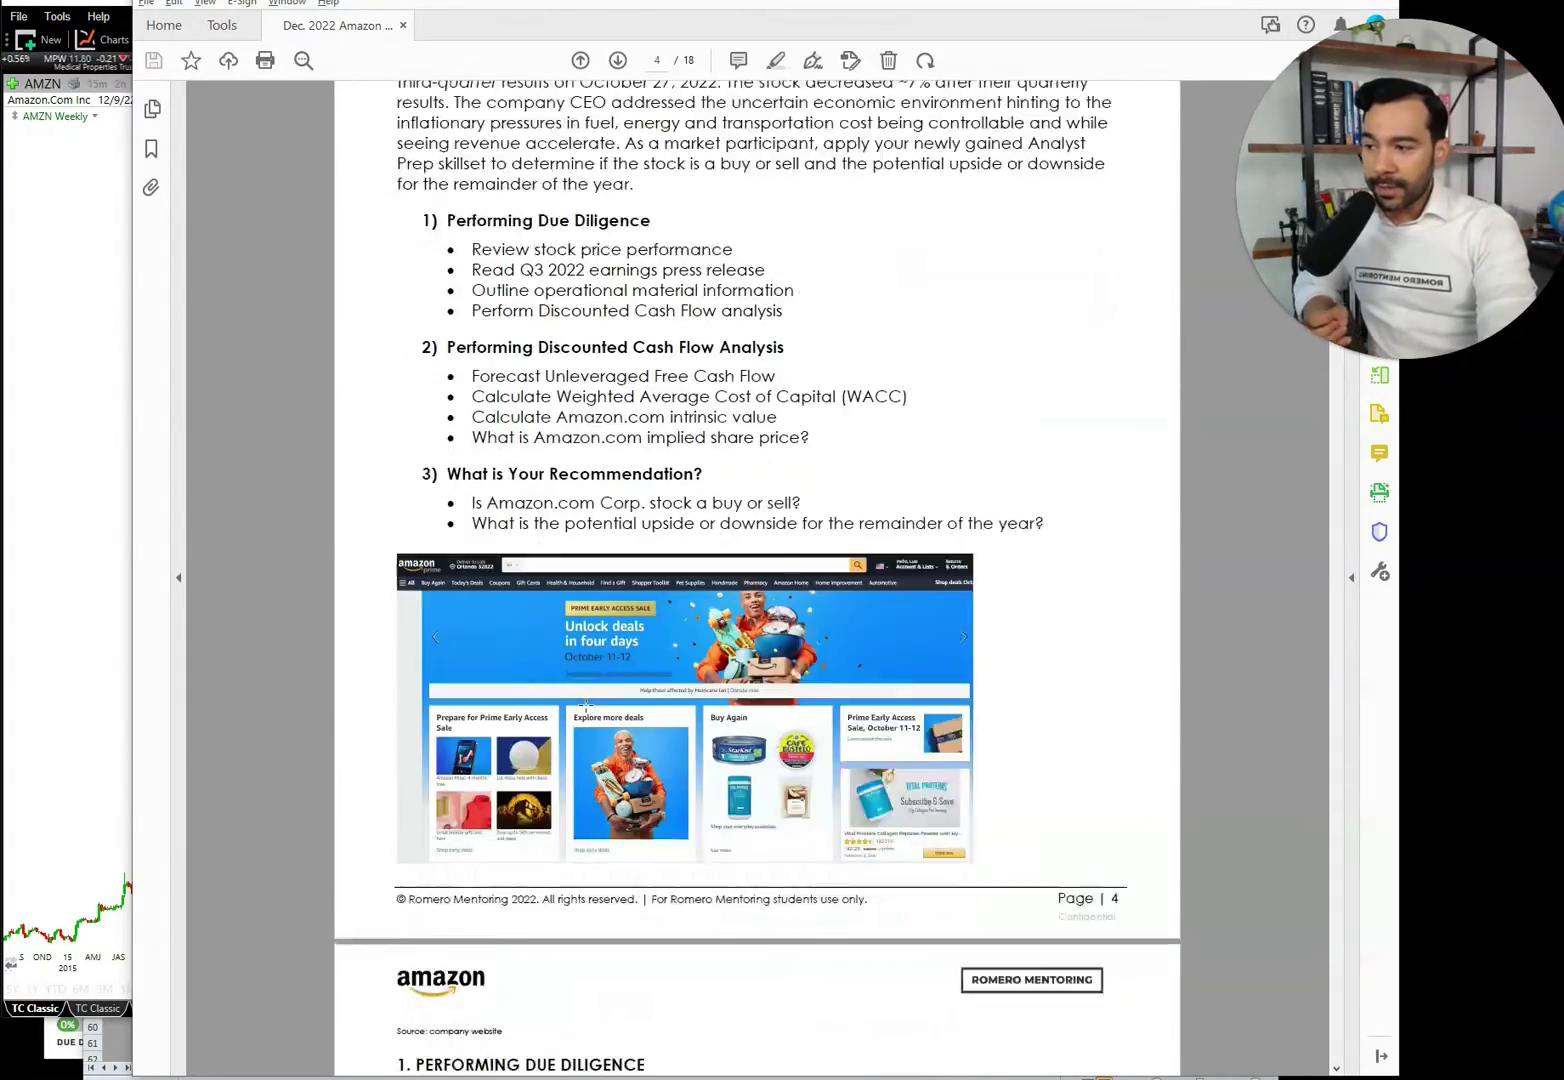
scroll(586, 705, down, 20)
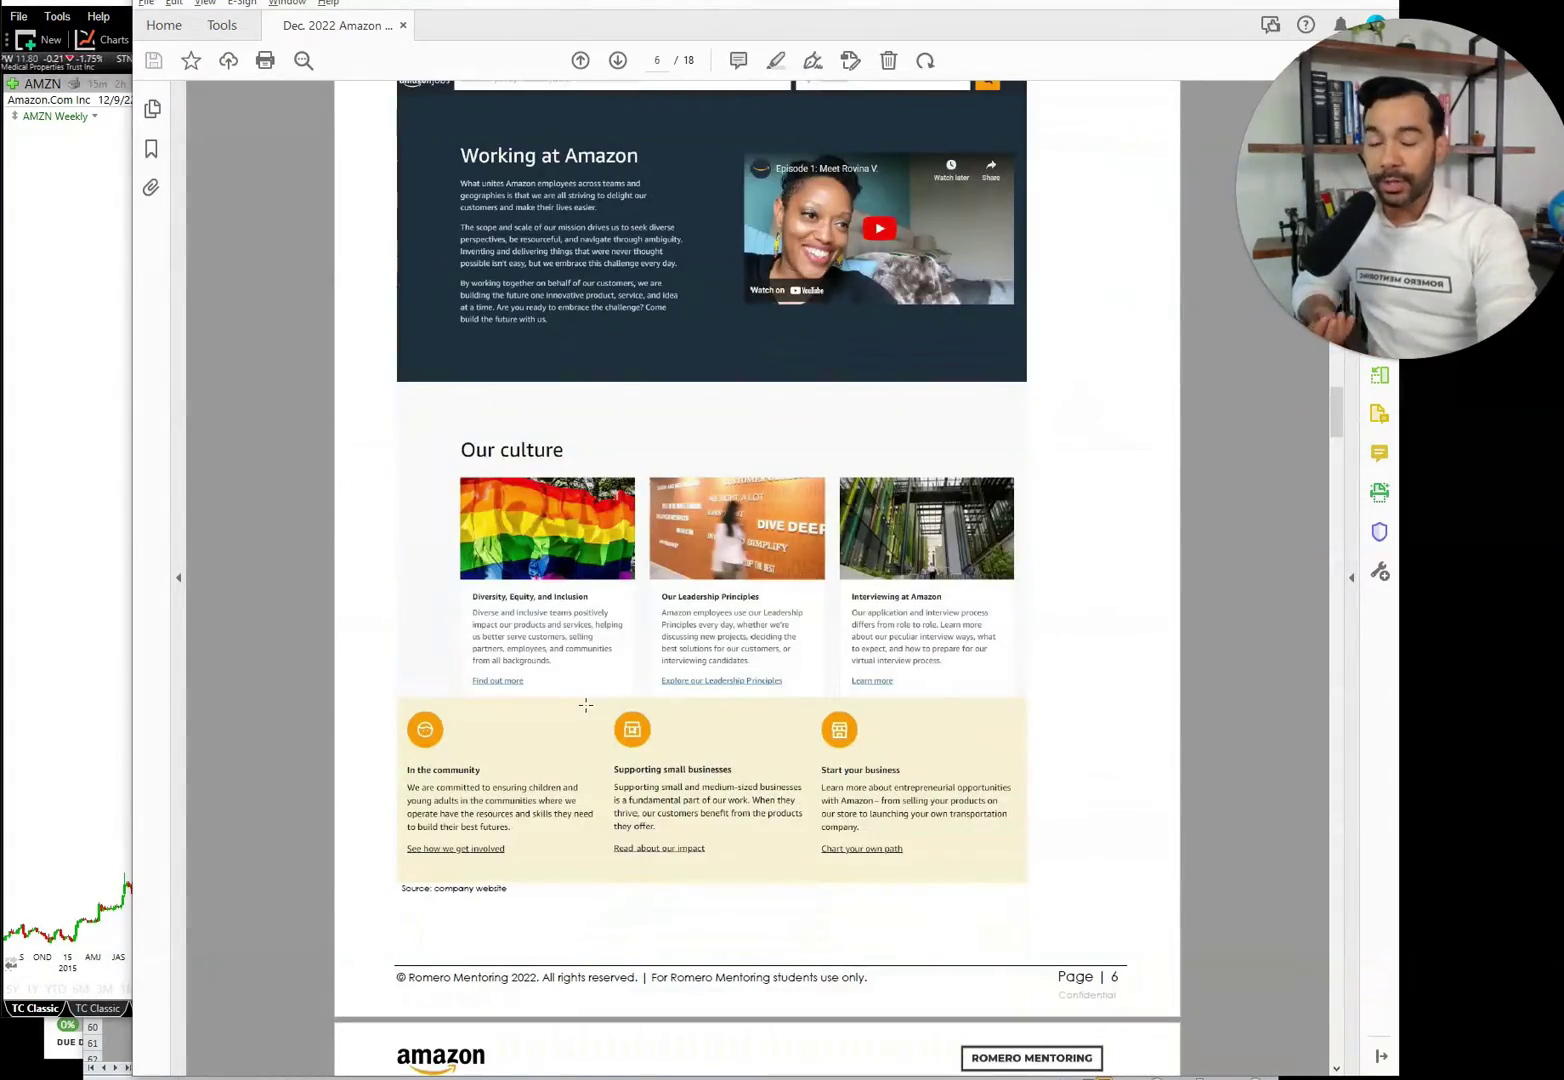
scroll(586, 705, down, 15)
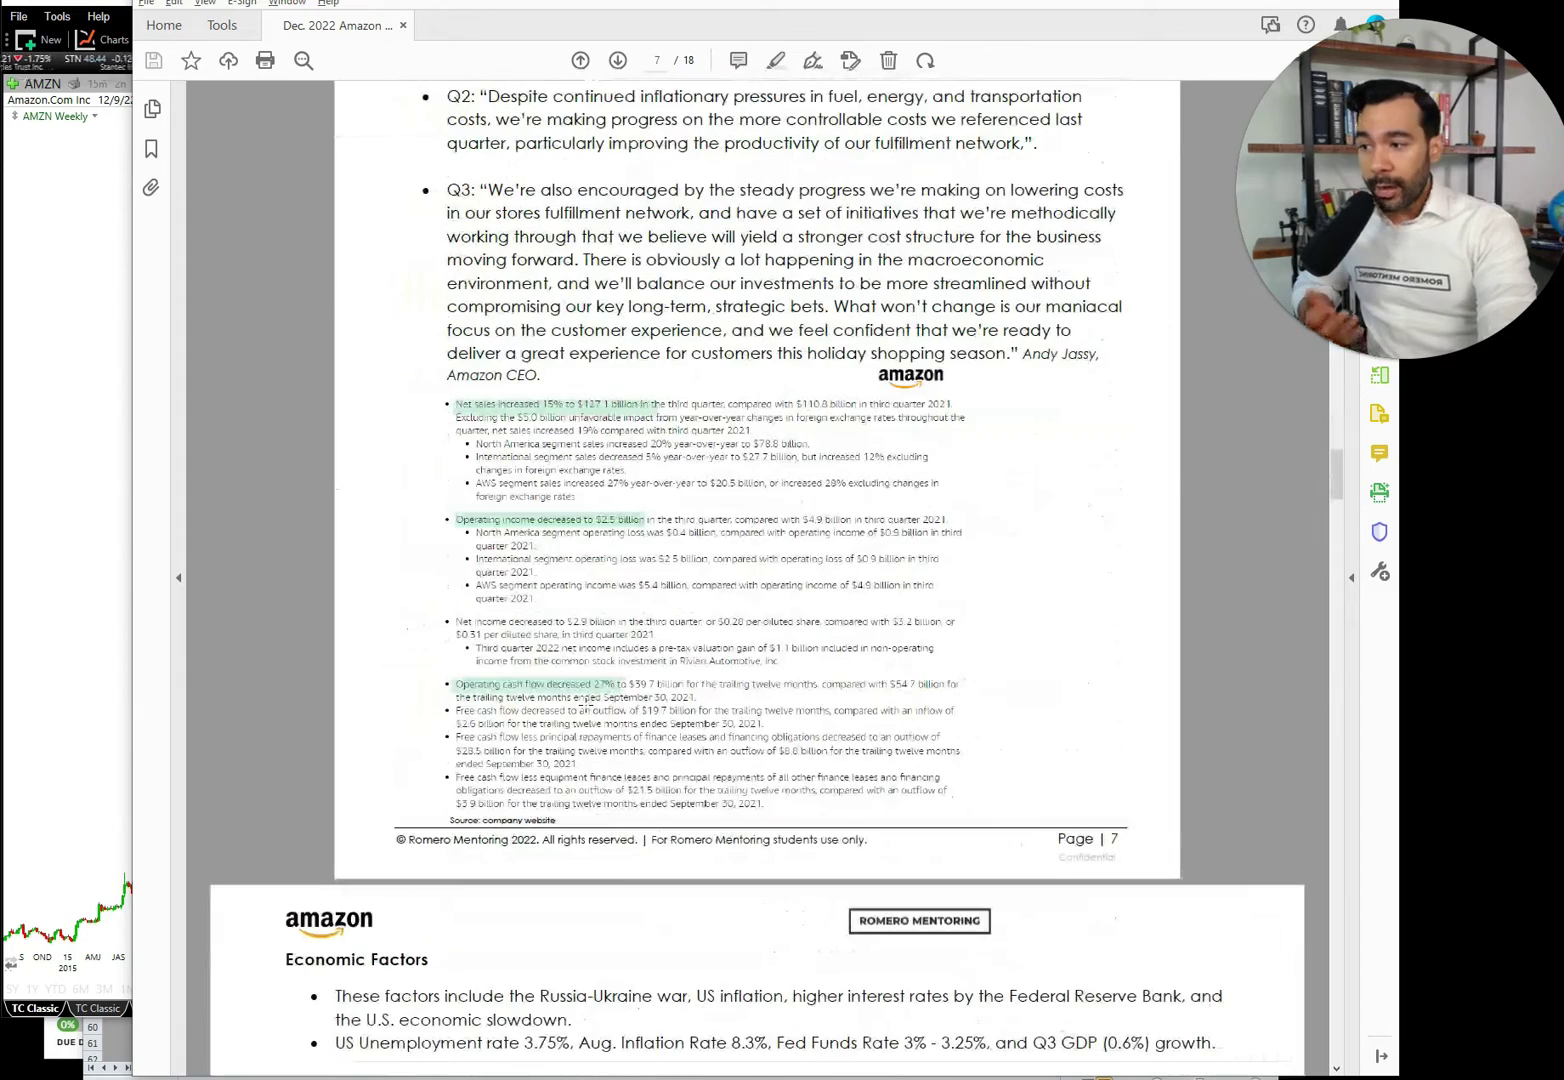
scroll(586, 705, down, 10)
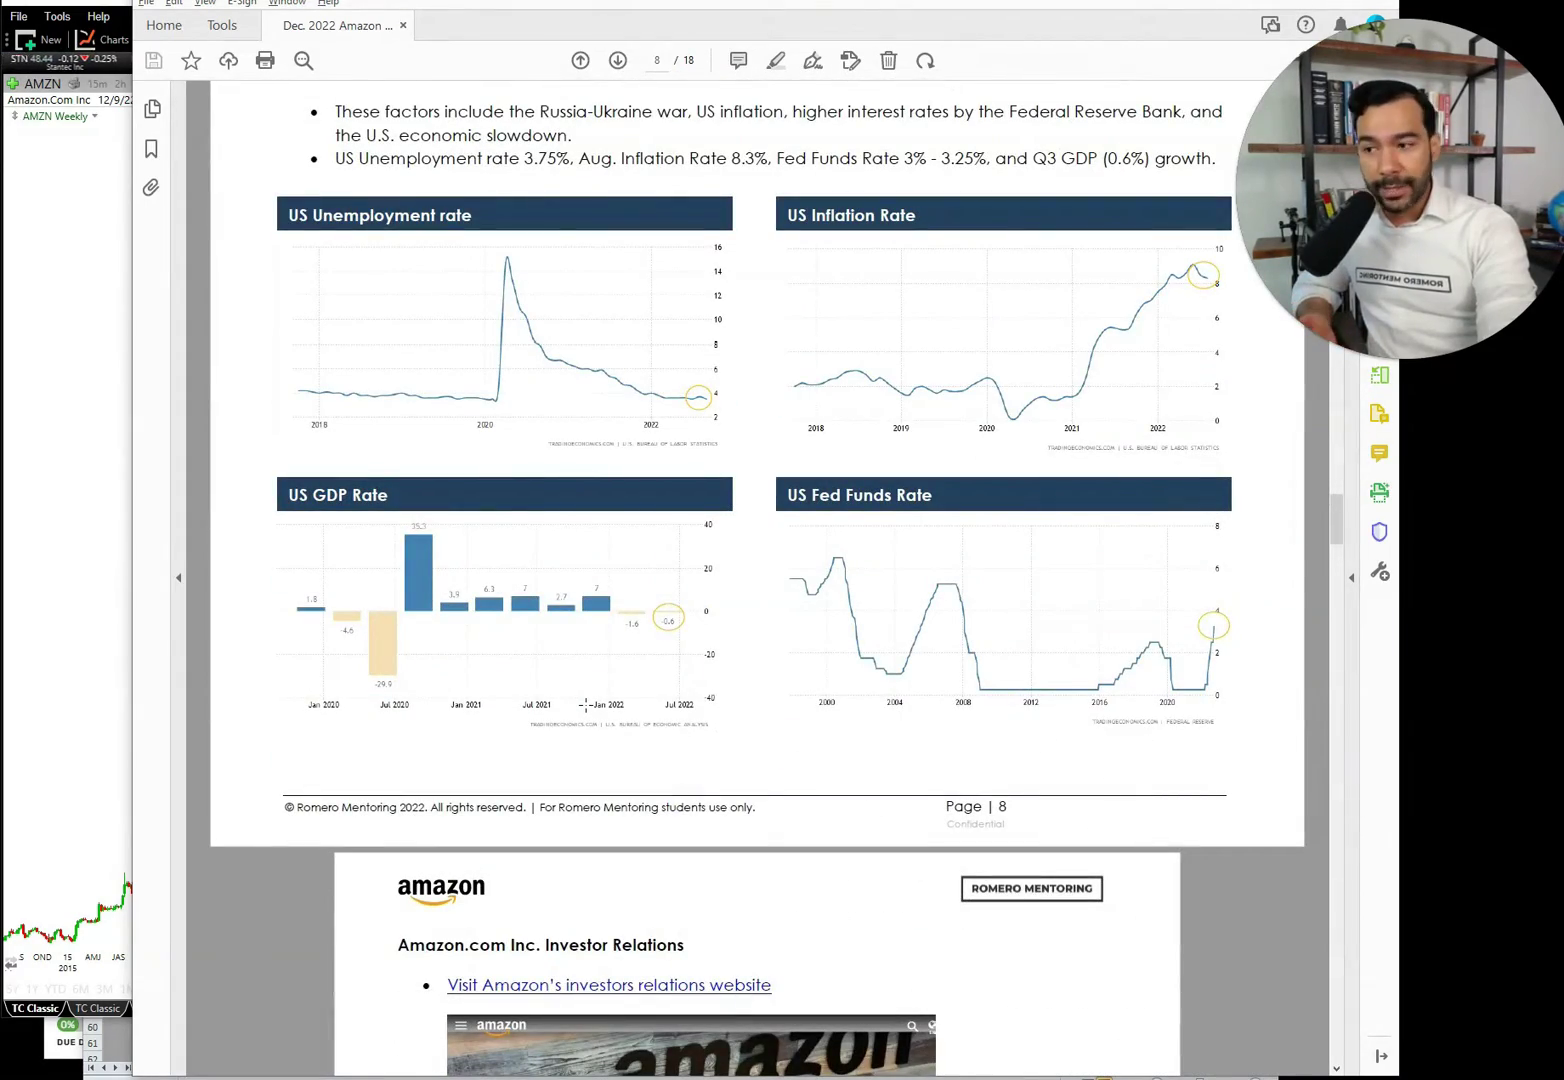
scroll(586, 705, down, 13)
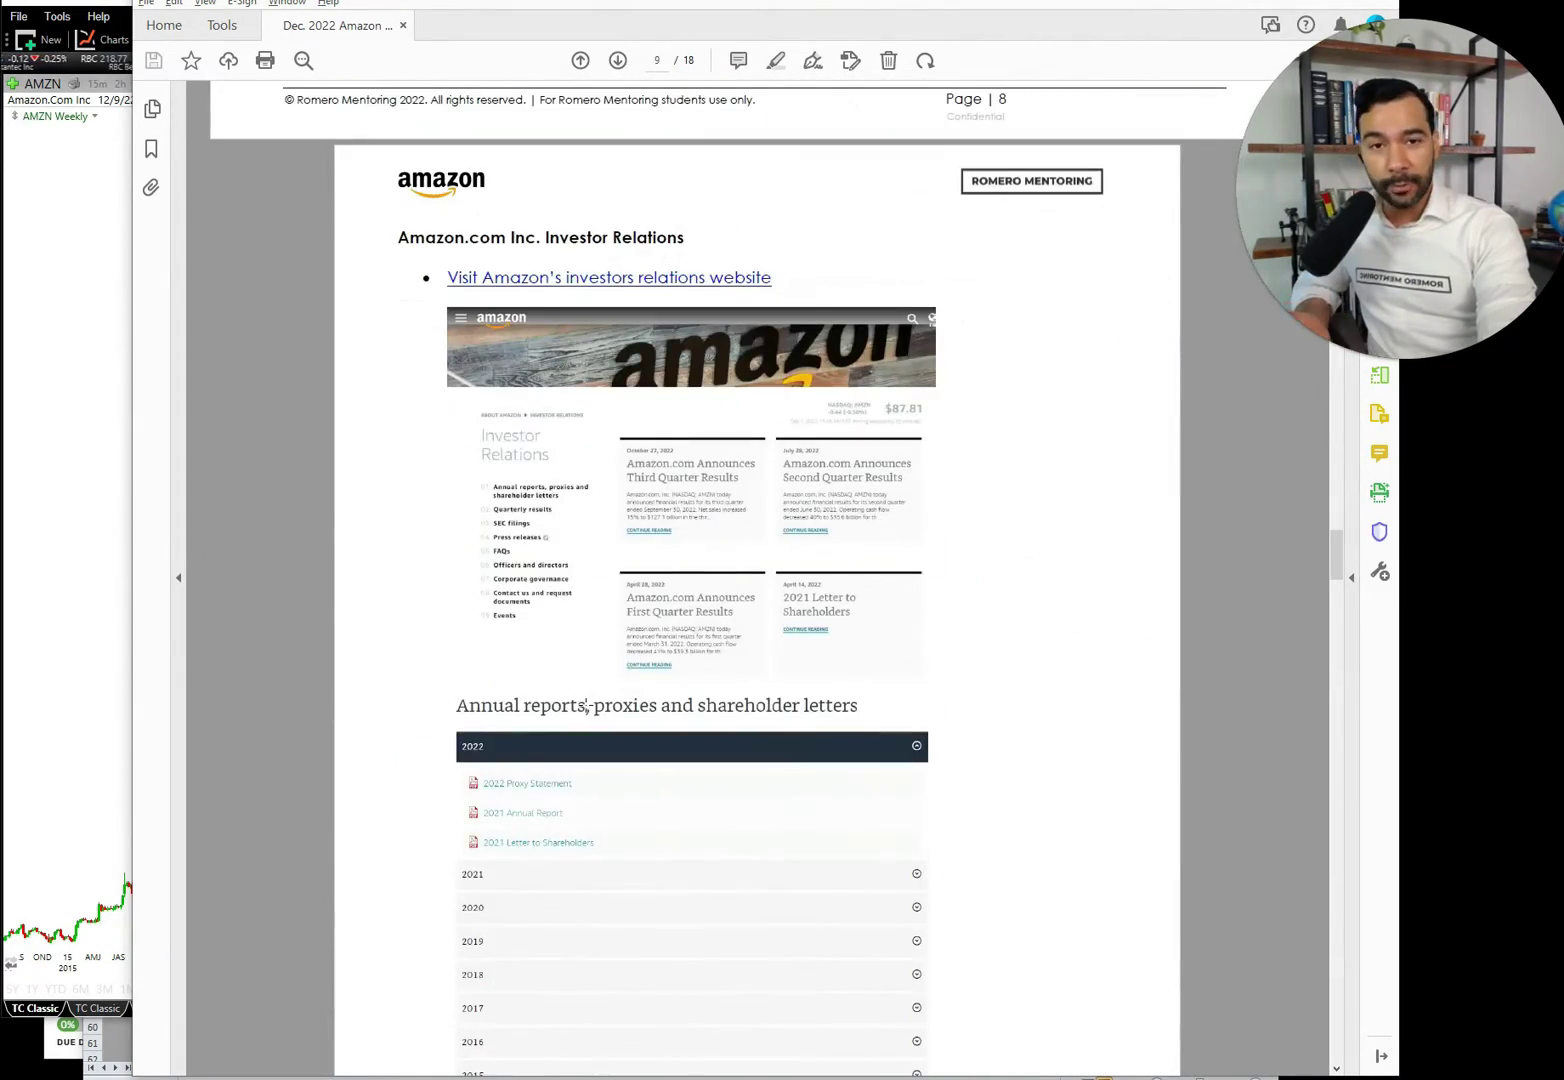
scroll(586, 705, down, 7)
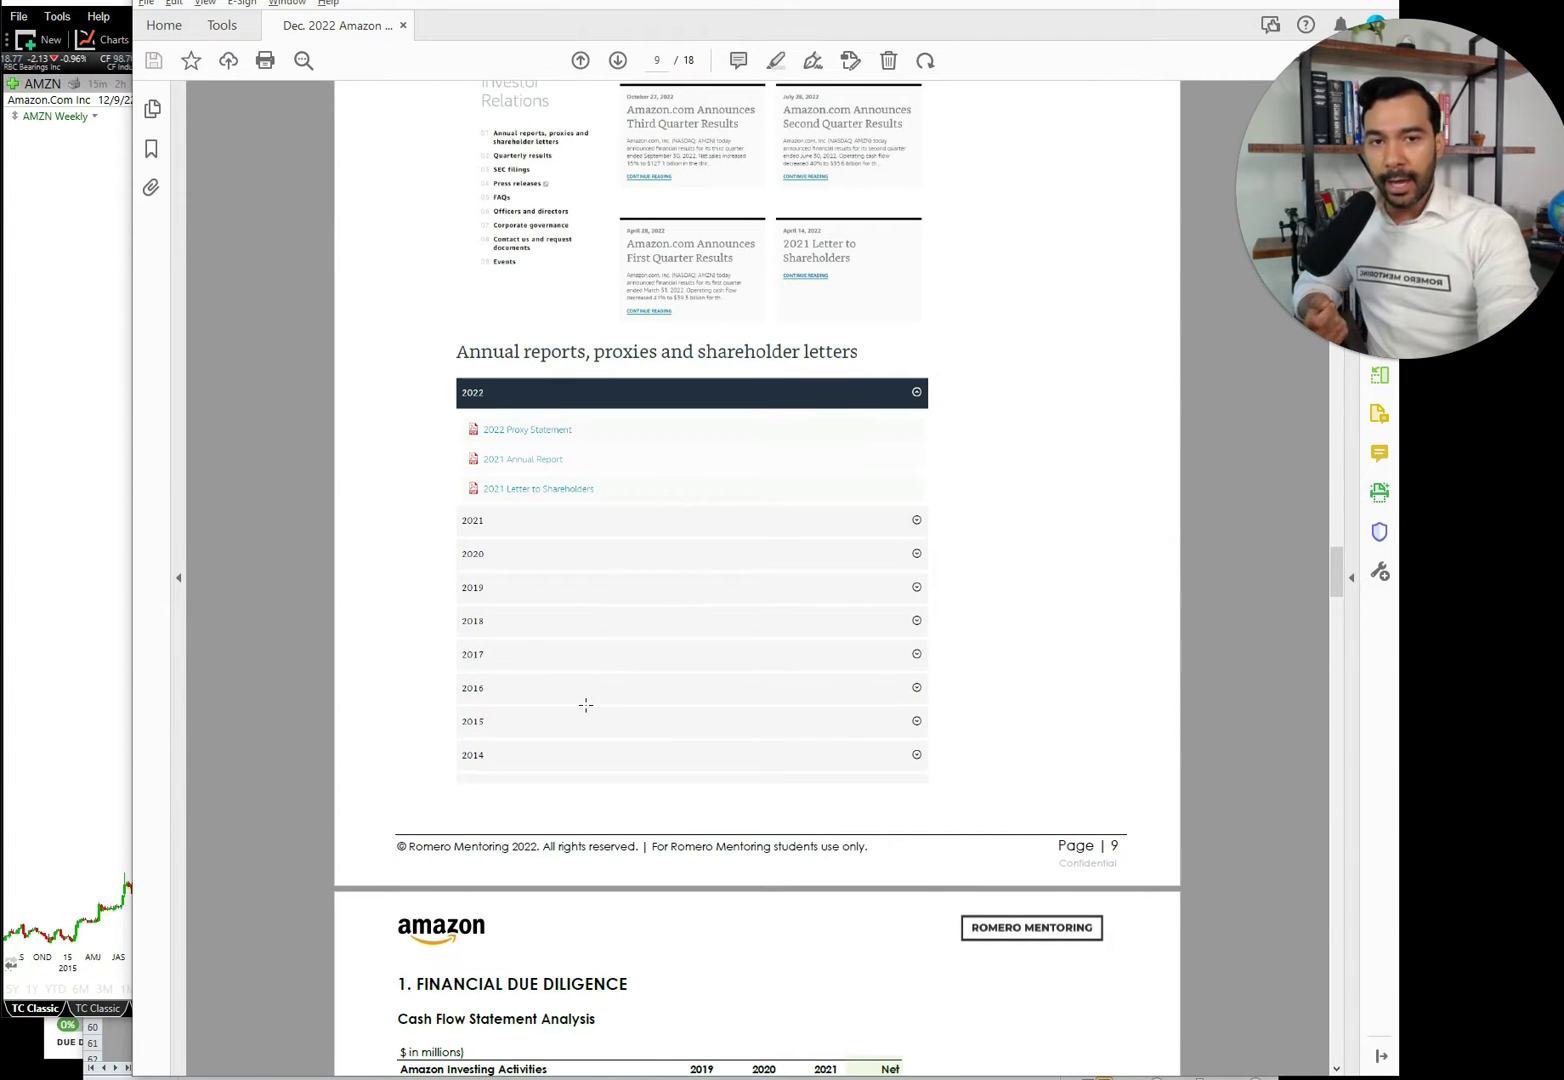
scroll(586, 705, down, 18)
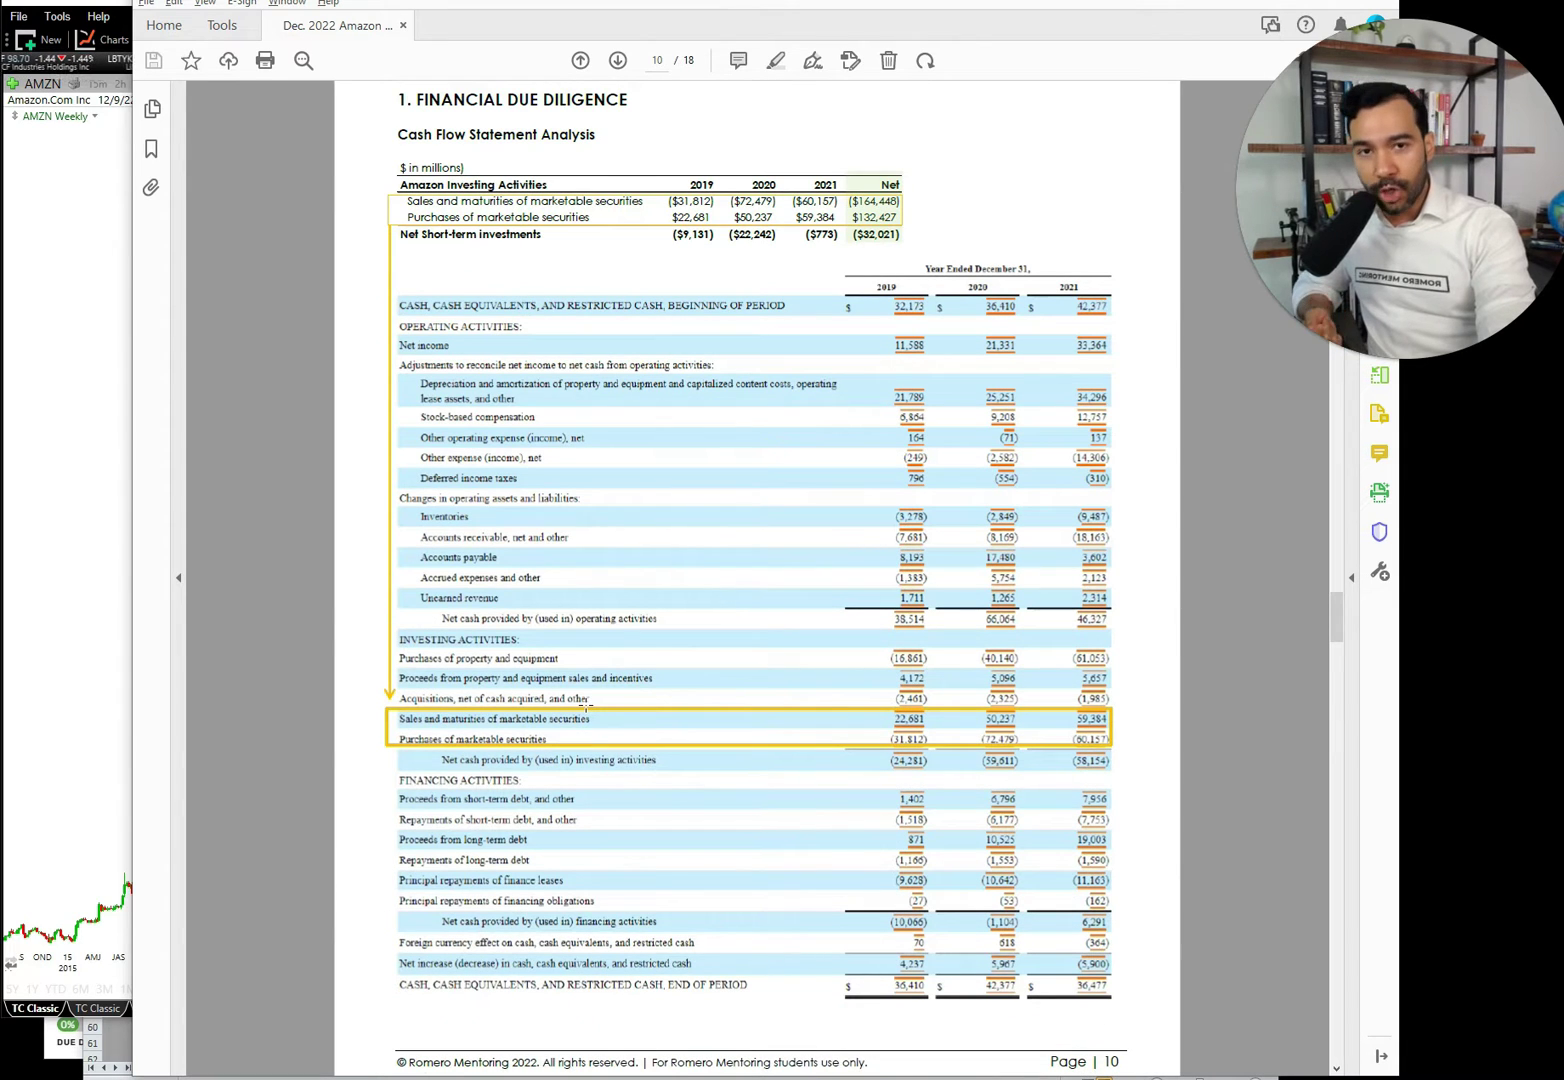
scroll(586, 705, down, 20)
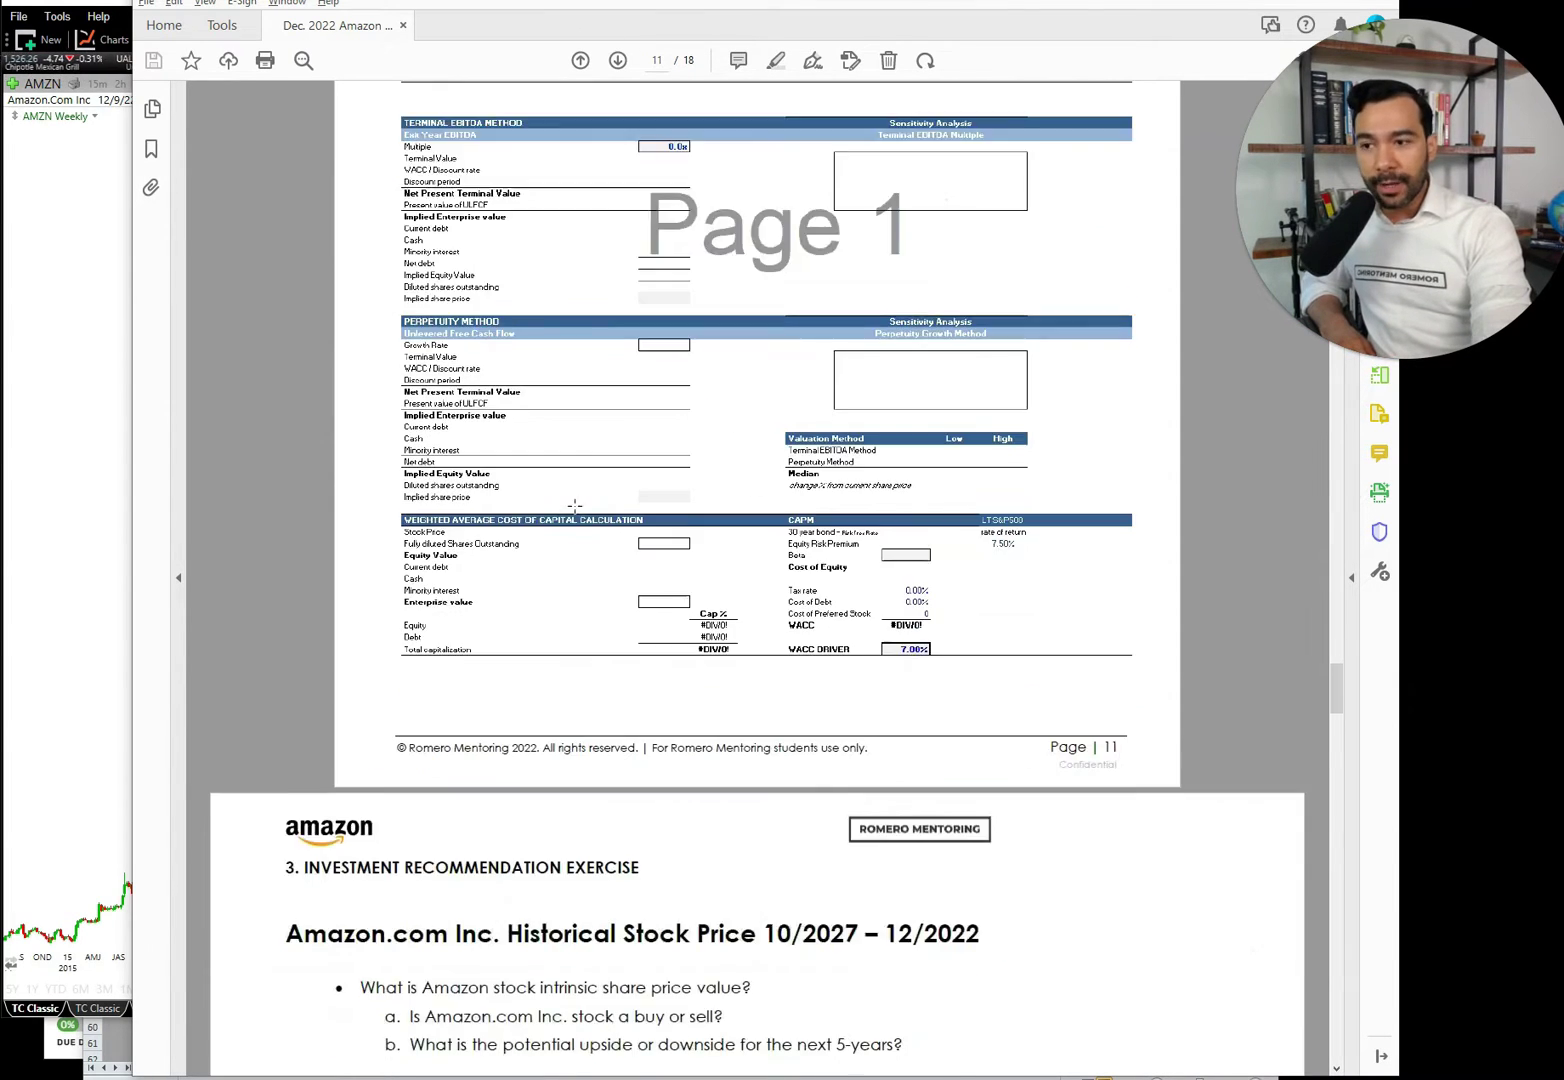
scroll(578, 513, down, 5)
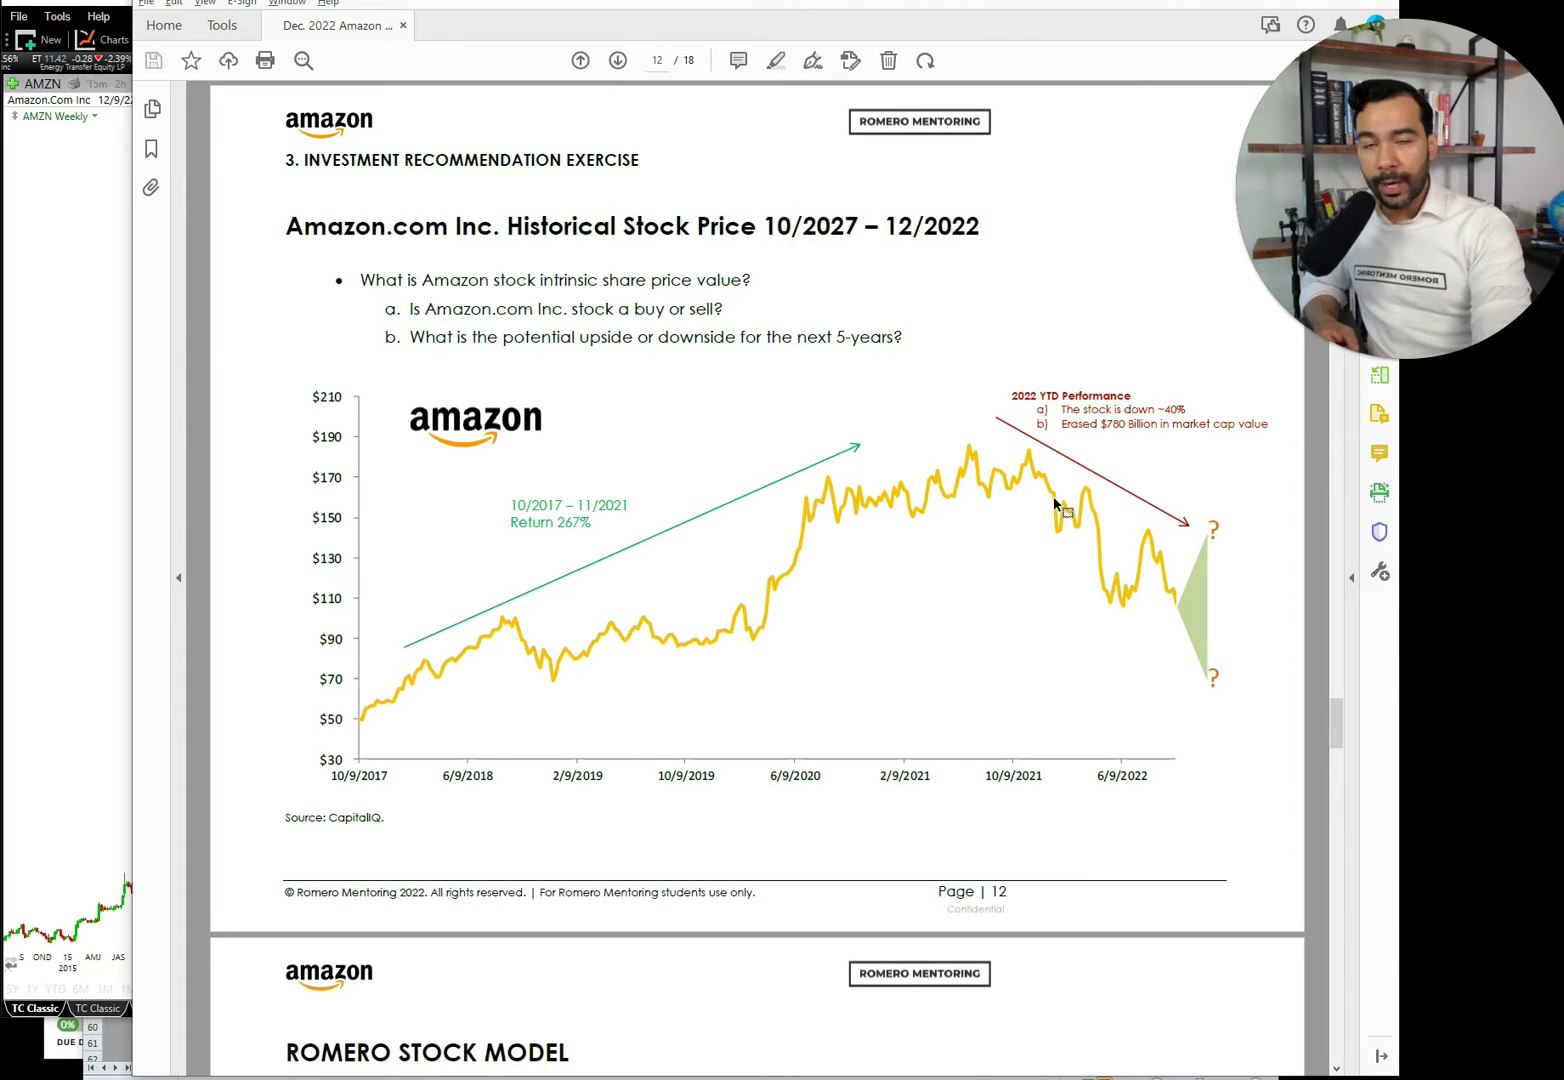
drag(354, 274, 910, 356)
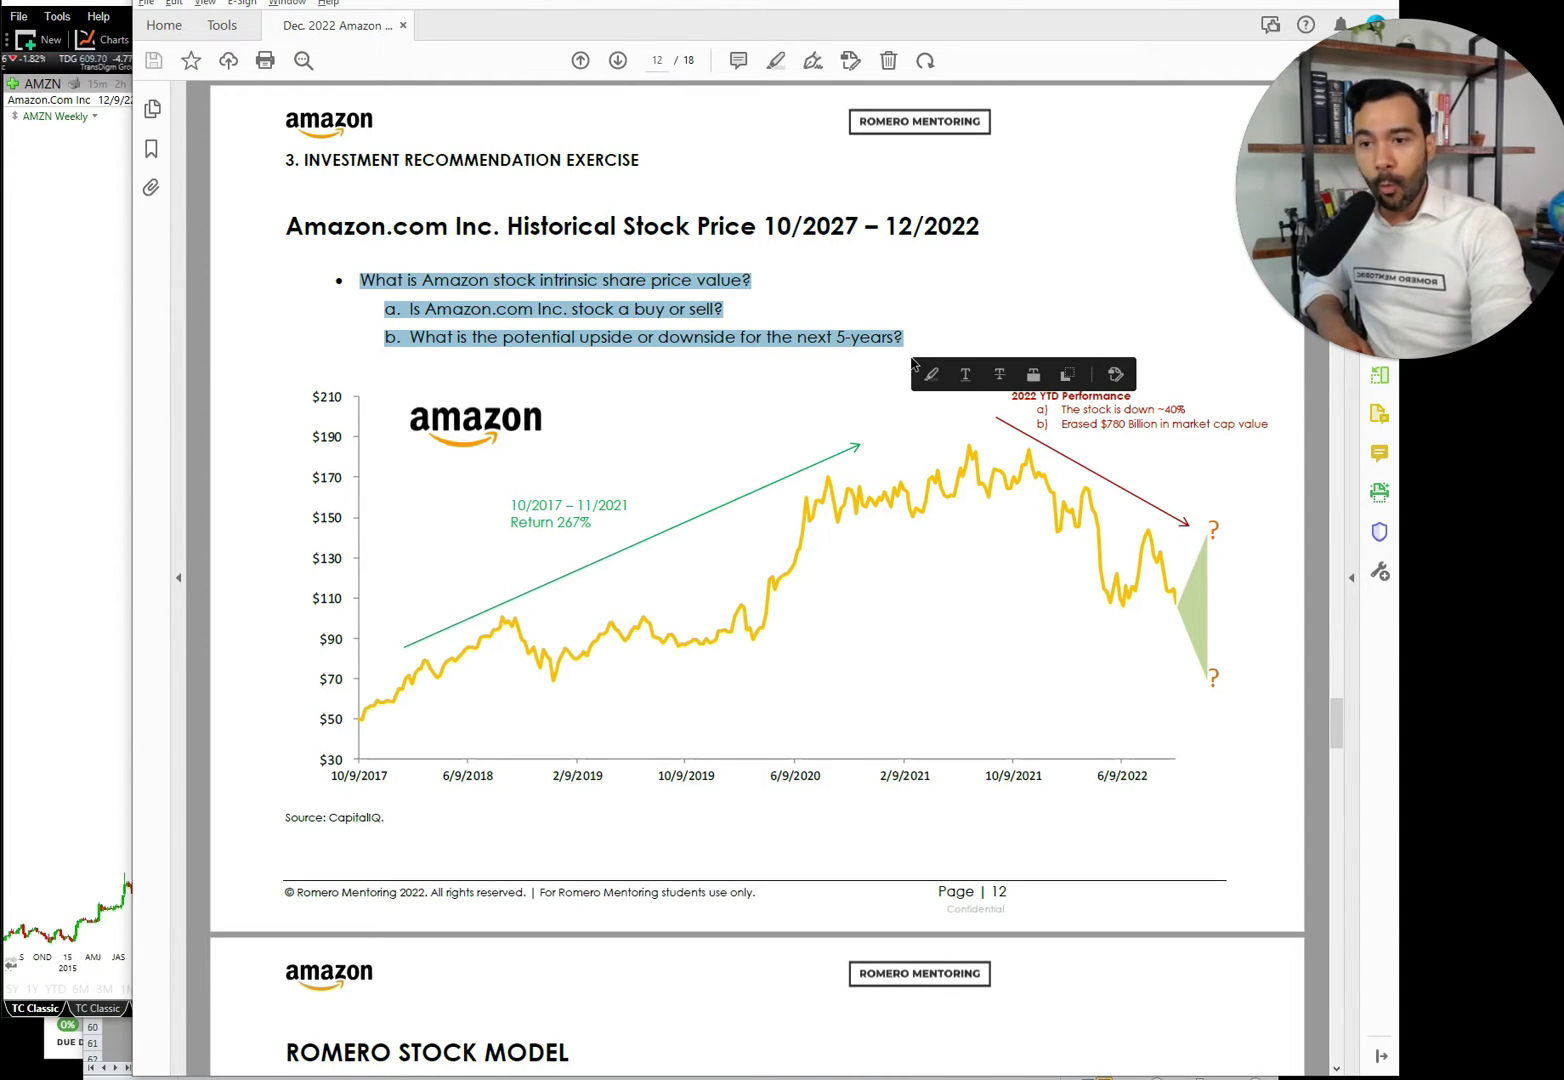
scroll(870, 432, down, 7)
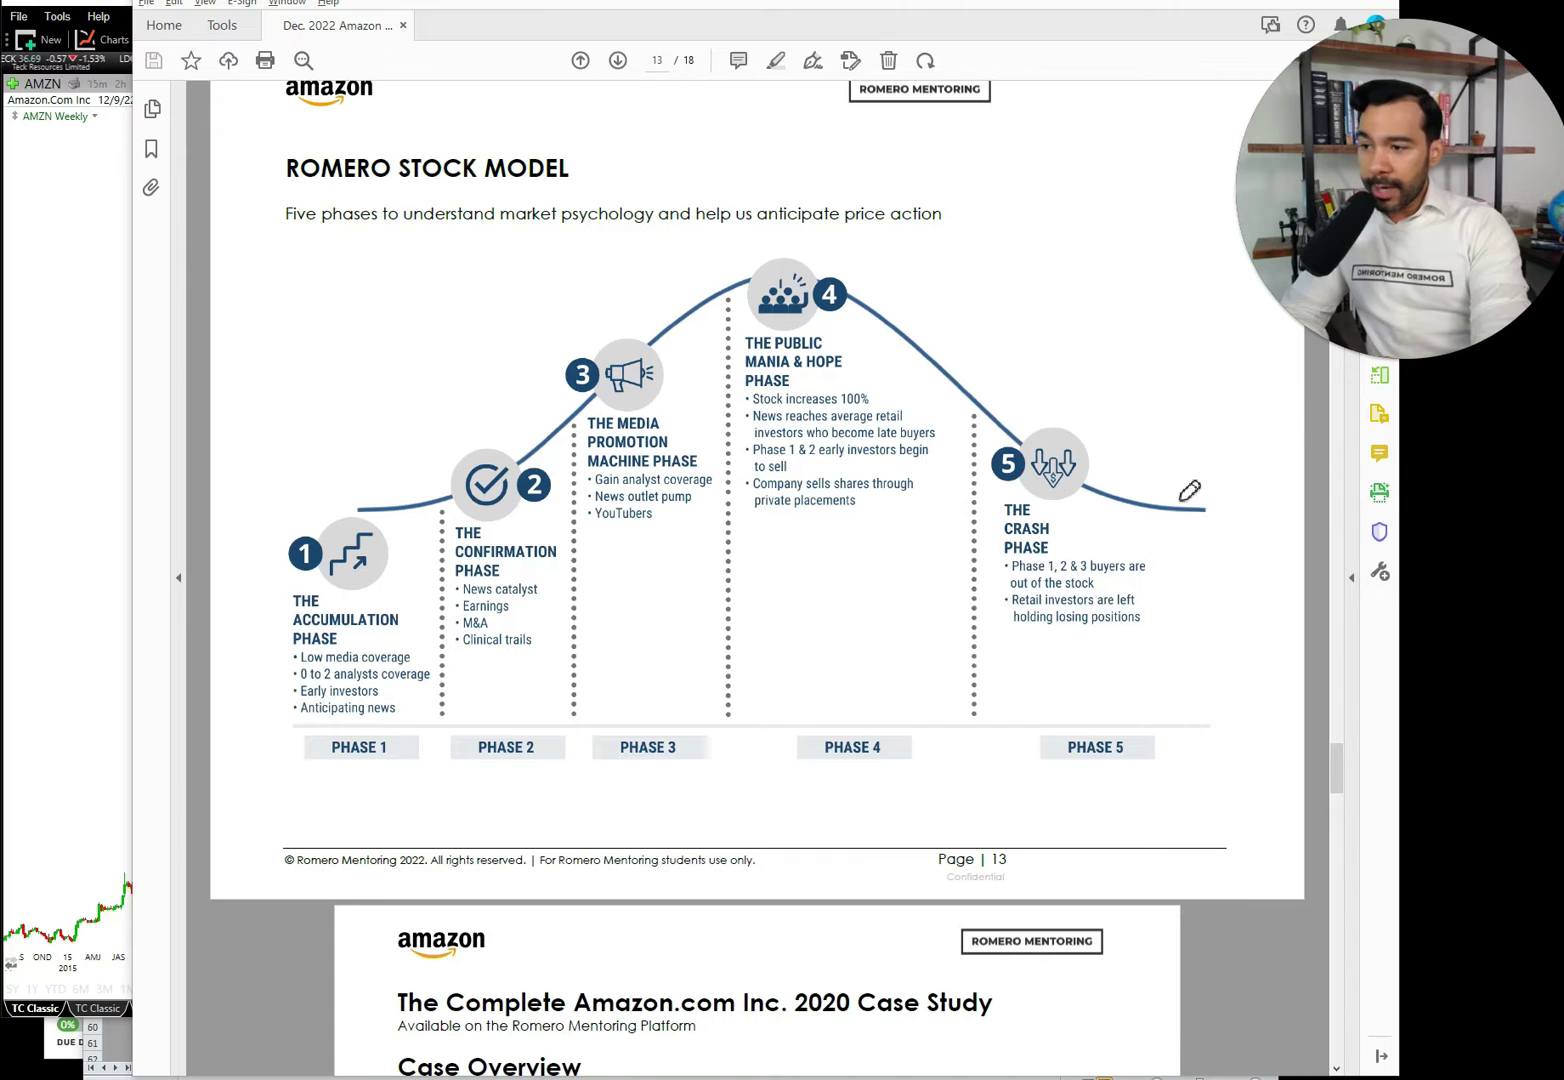
Box the crash phase and trace the phases 2–4 rise in red ink, then clear it.
mouse_move(1210, 483)
mouse_down()
mouse_move(1206, 428)
mouse_move(921, 513)
mouse_move(1037, 770)
mouse_move(1222, 575)
mouse_move(1240, 456)
mouse_up()
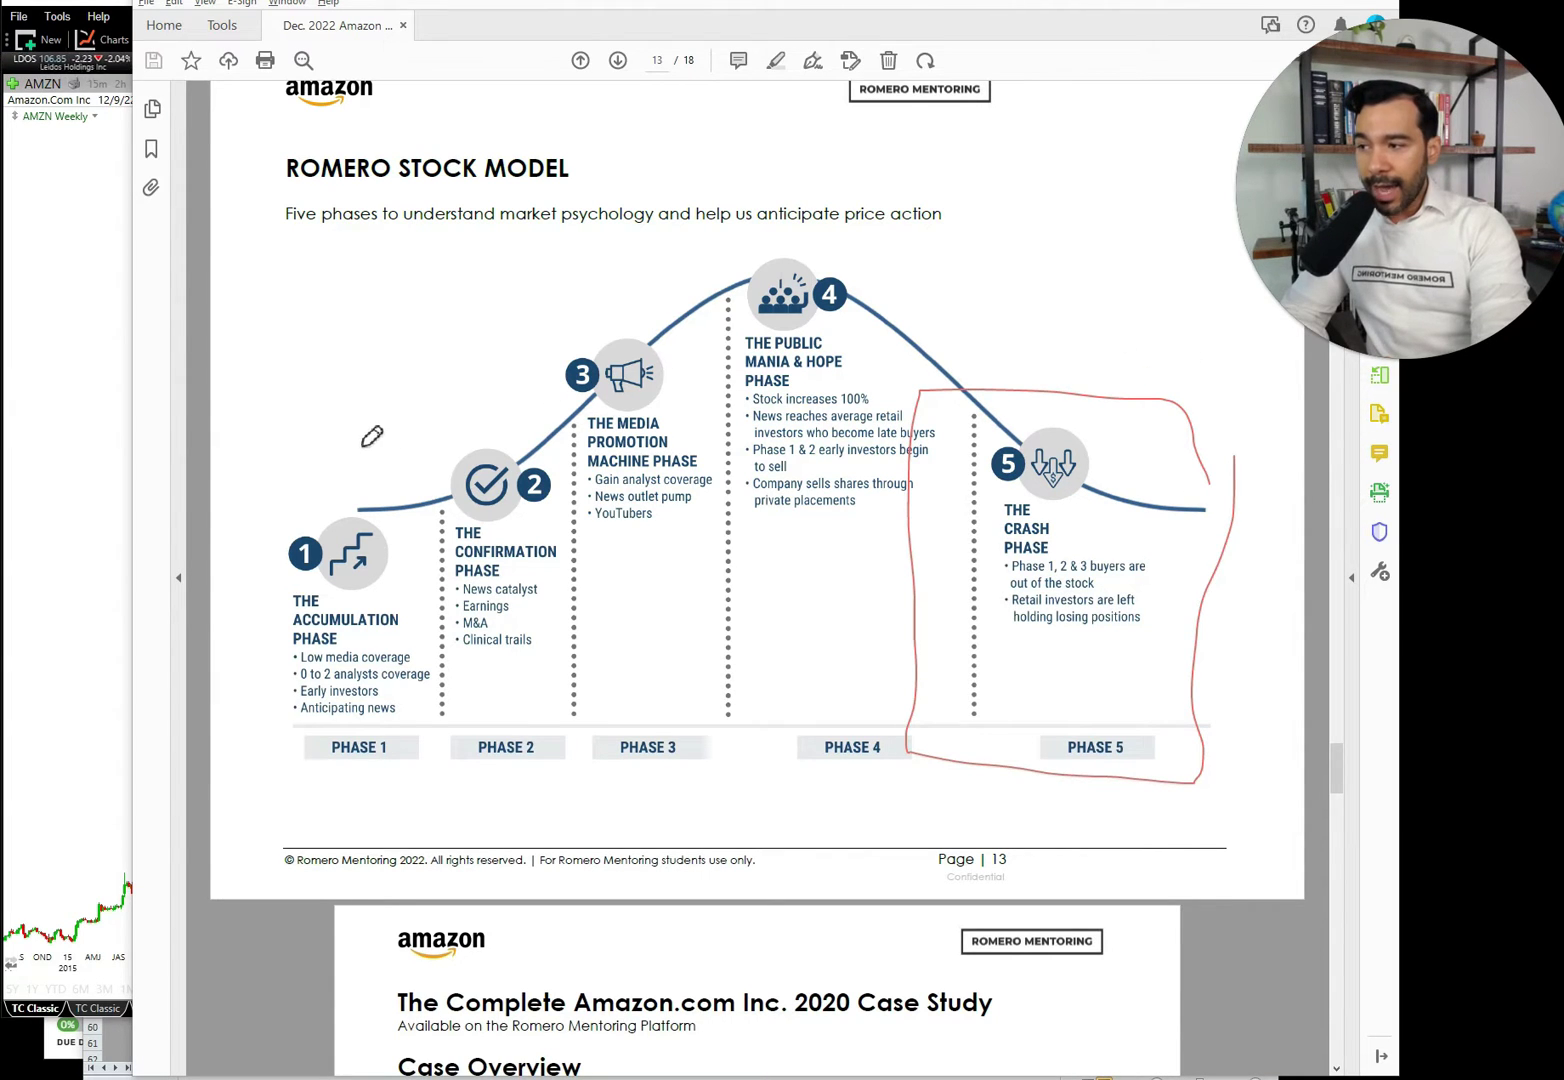
drag(361, 438, 727, 240)
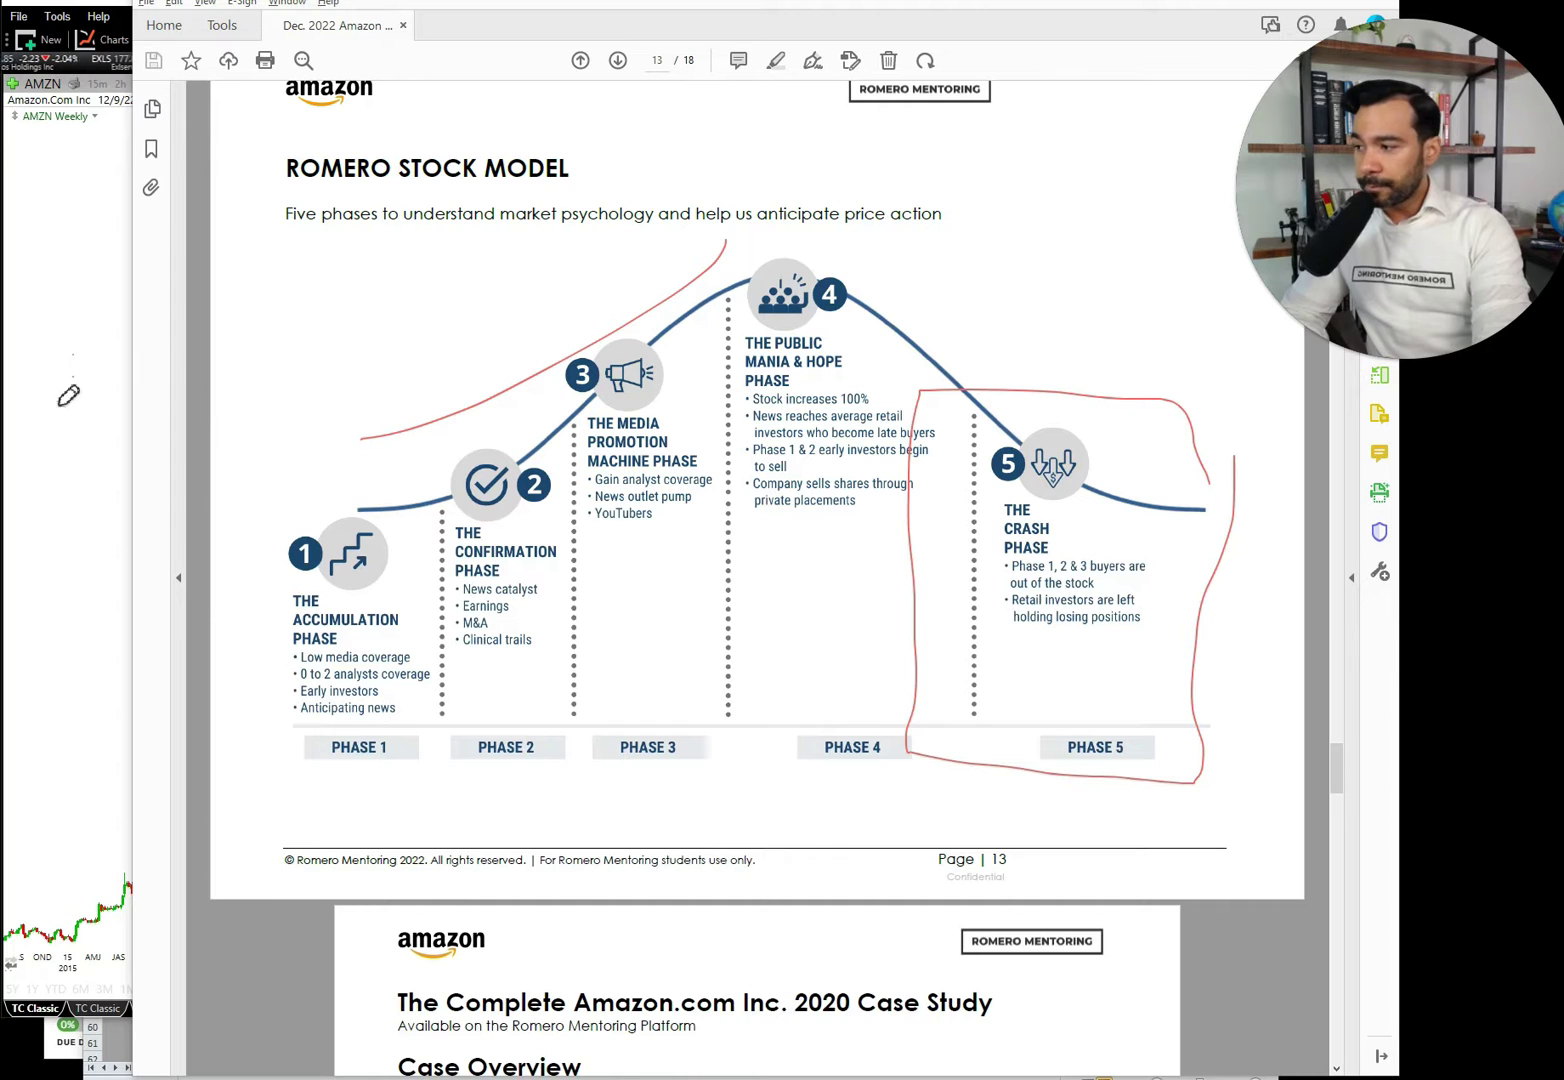
key(Escape)
Bring the AMZN weekly chart forward, zoom out to 2018–2025, and trace its rise in red.
drag(805, 603, 808, 600)
scroll(233, 580, down, 5)
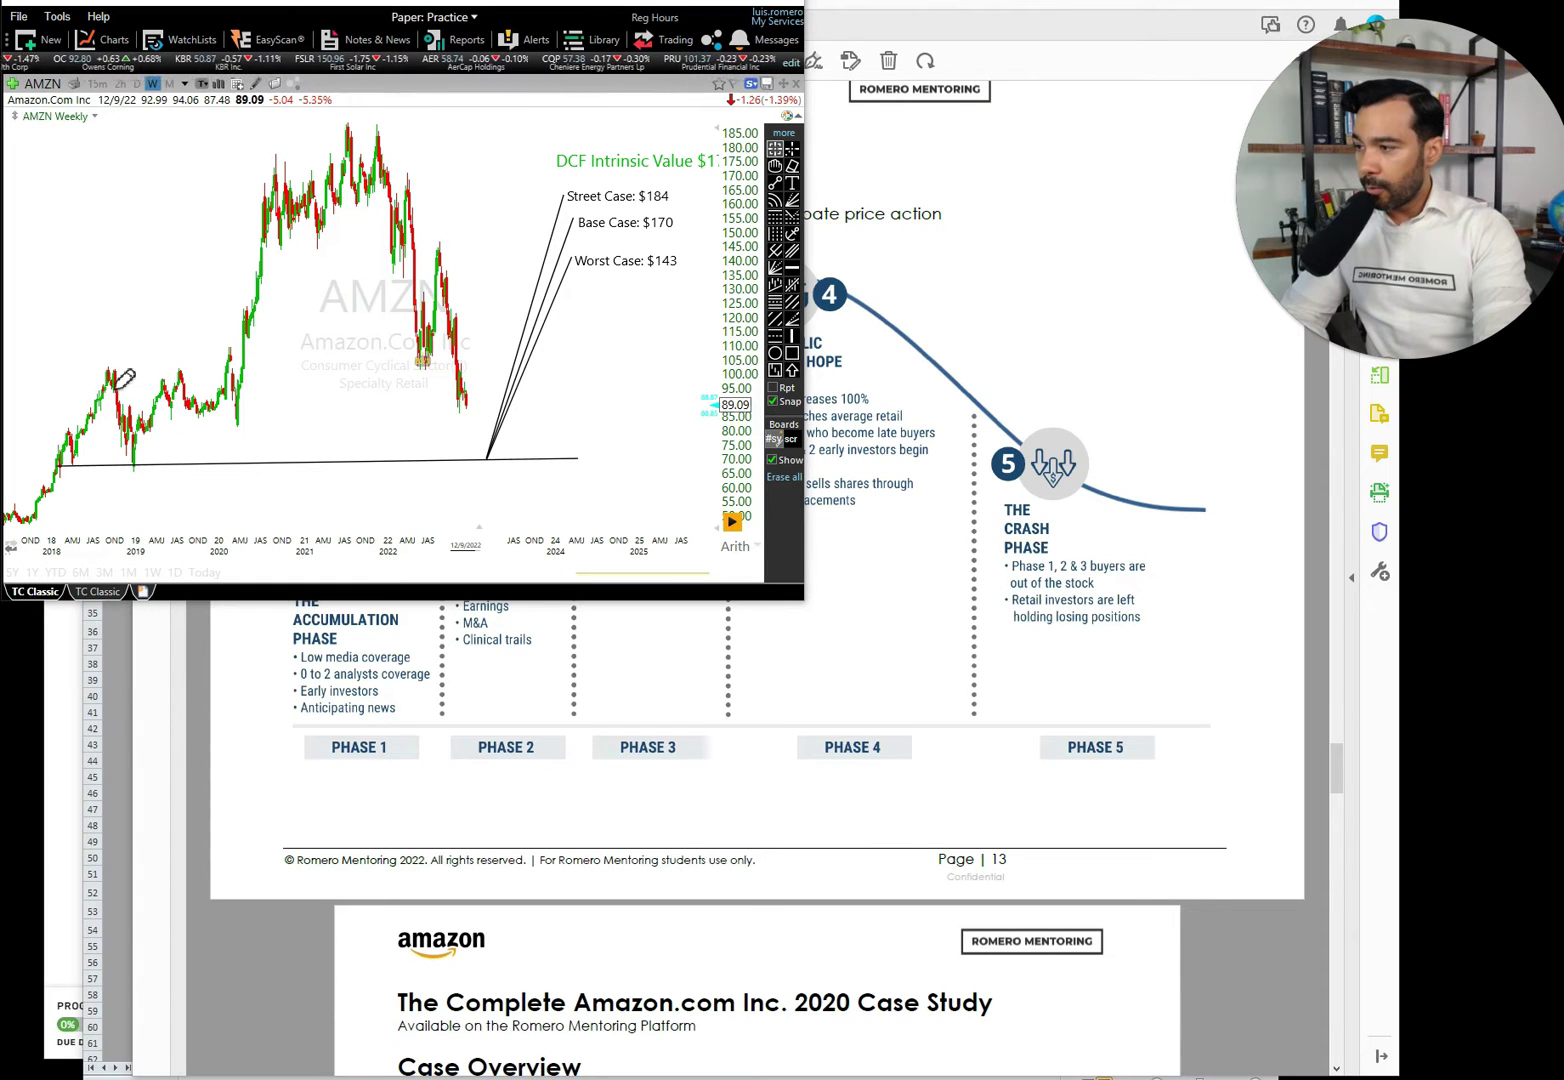
mouse_move(110, 380)
mouse_down()
mouse_move(295, 118)
mouse_move(482, 212)
mouse_move(527, 384)
mouse_move(569, 414)
mouse_move(630, 417)
mouse_move(700, 268)
mouse_move(835, 150)
mouse_move(915, 243)
mouse_up()
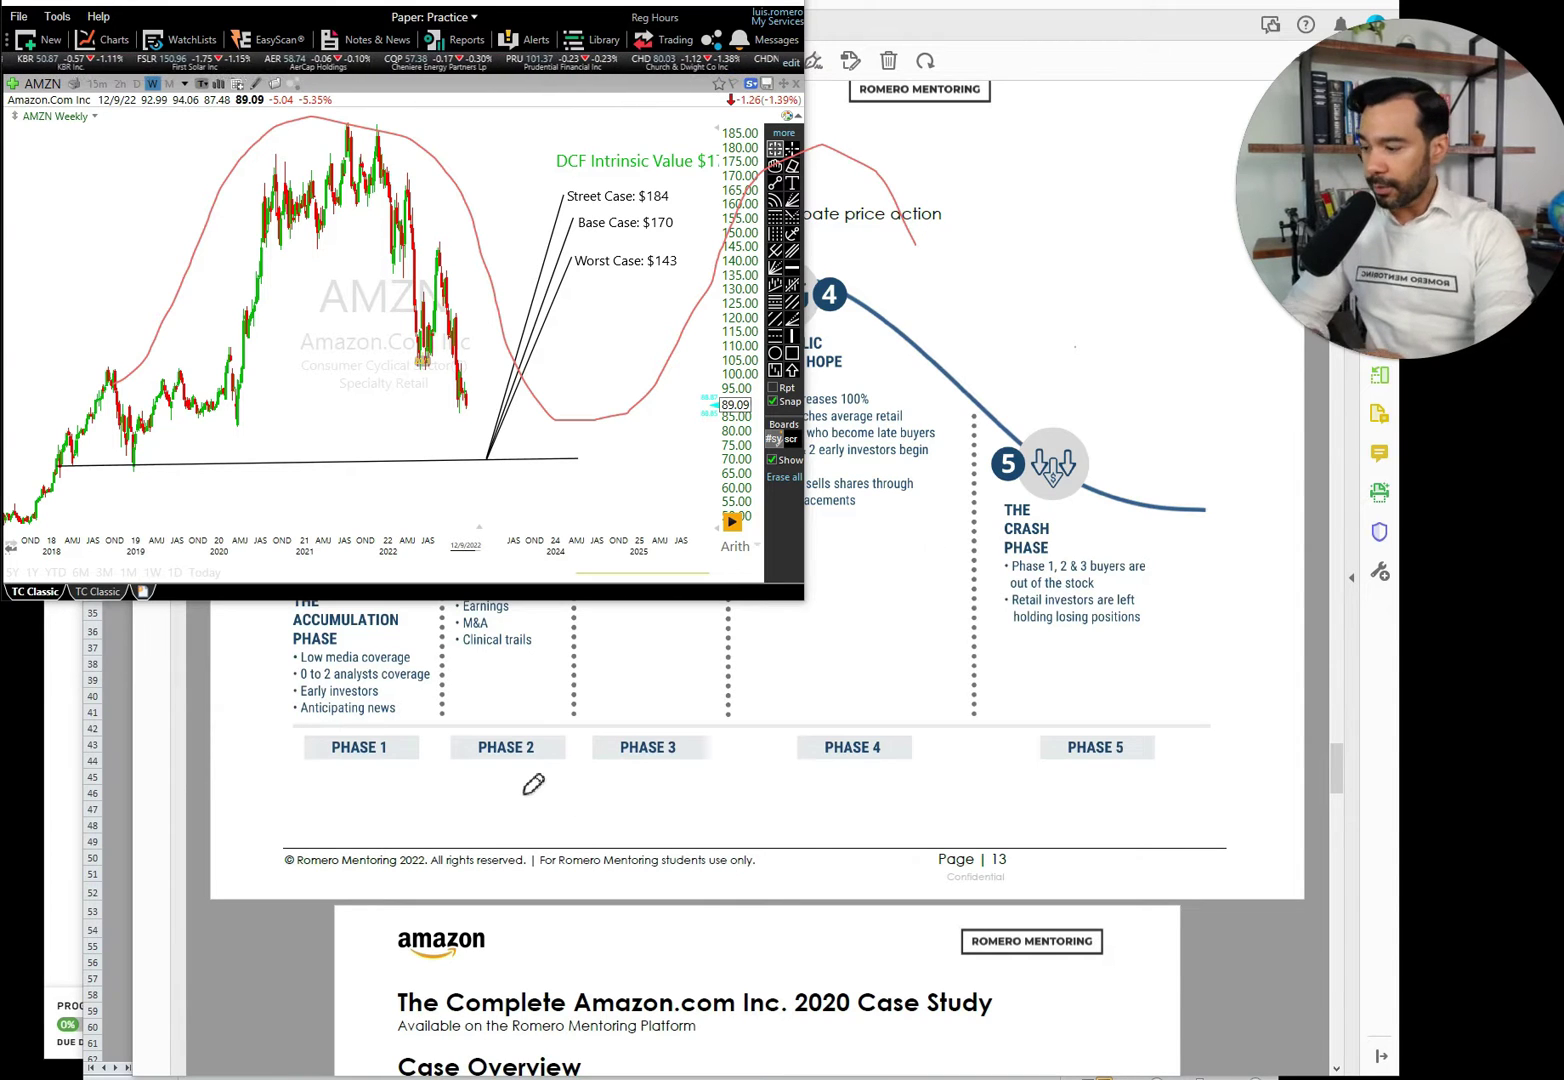
Bring the Romero Stock Model PDF page back in front of the chart and deselect its image.
click(718, 740)
key(Escape)
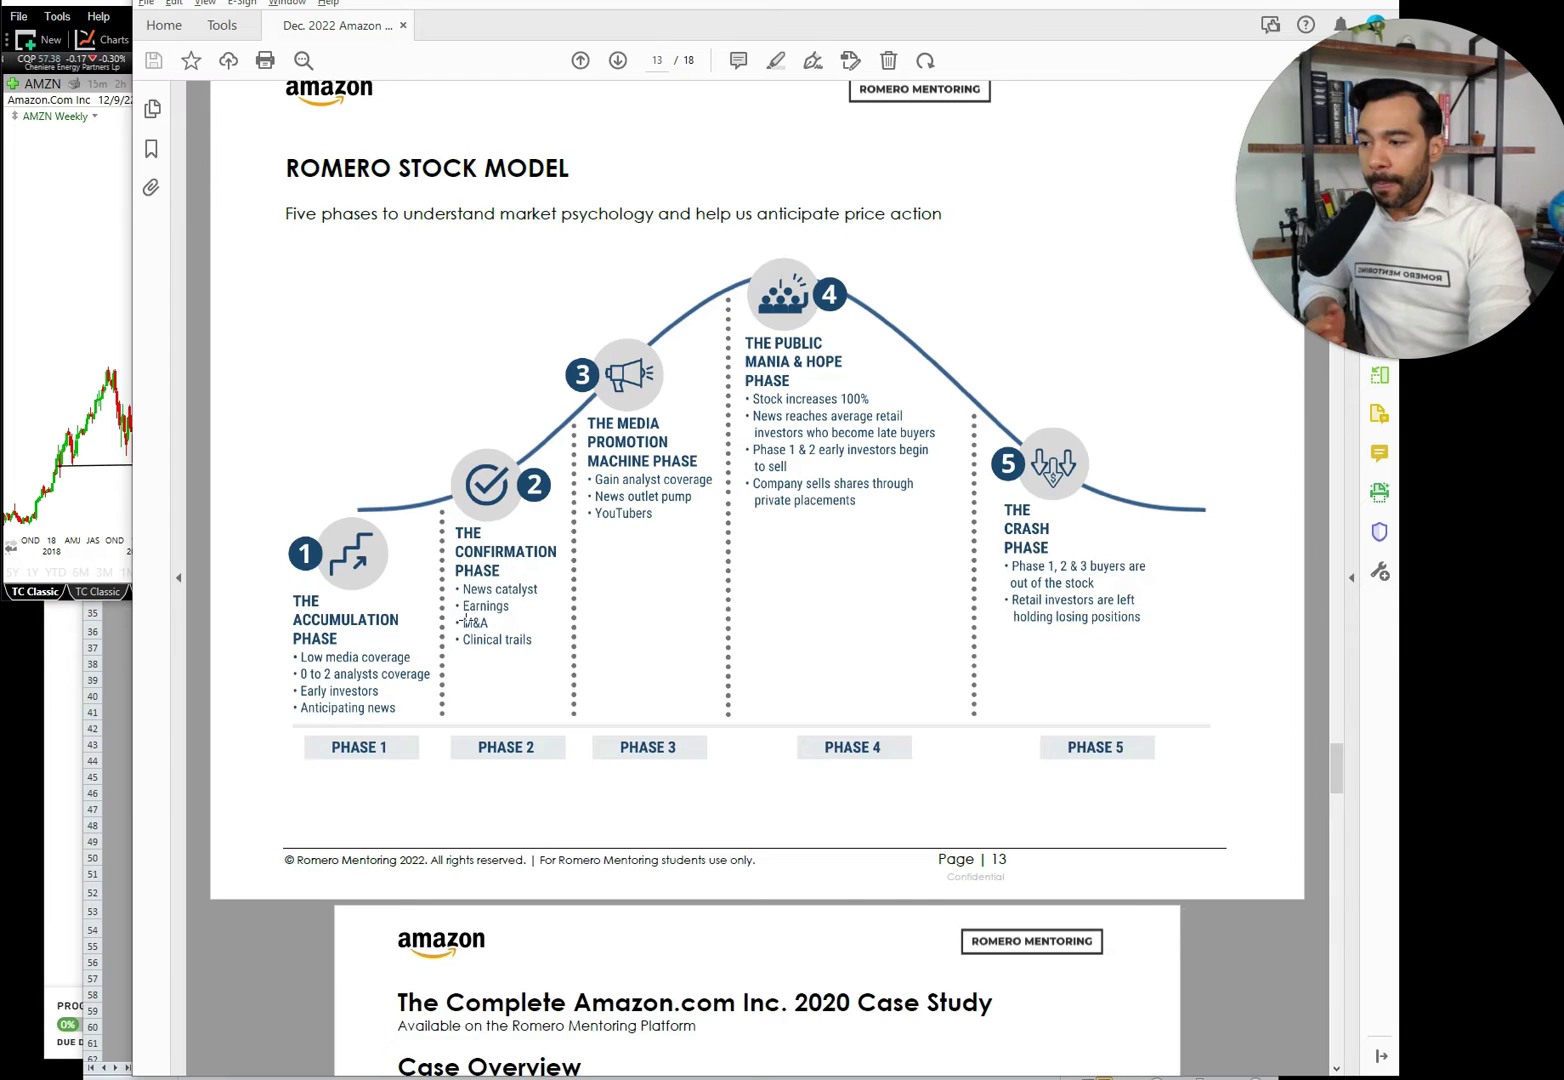
Scroll the case study PDF from page 13 down to page 17's Wall Street Case football field.
scroll(466, 620, down, 5)
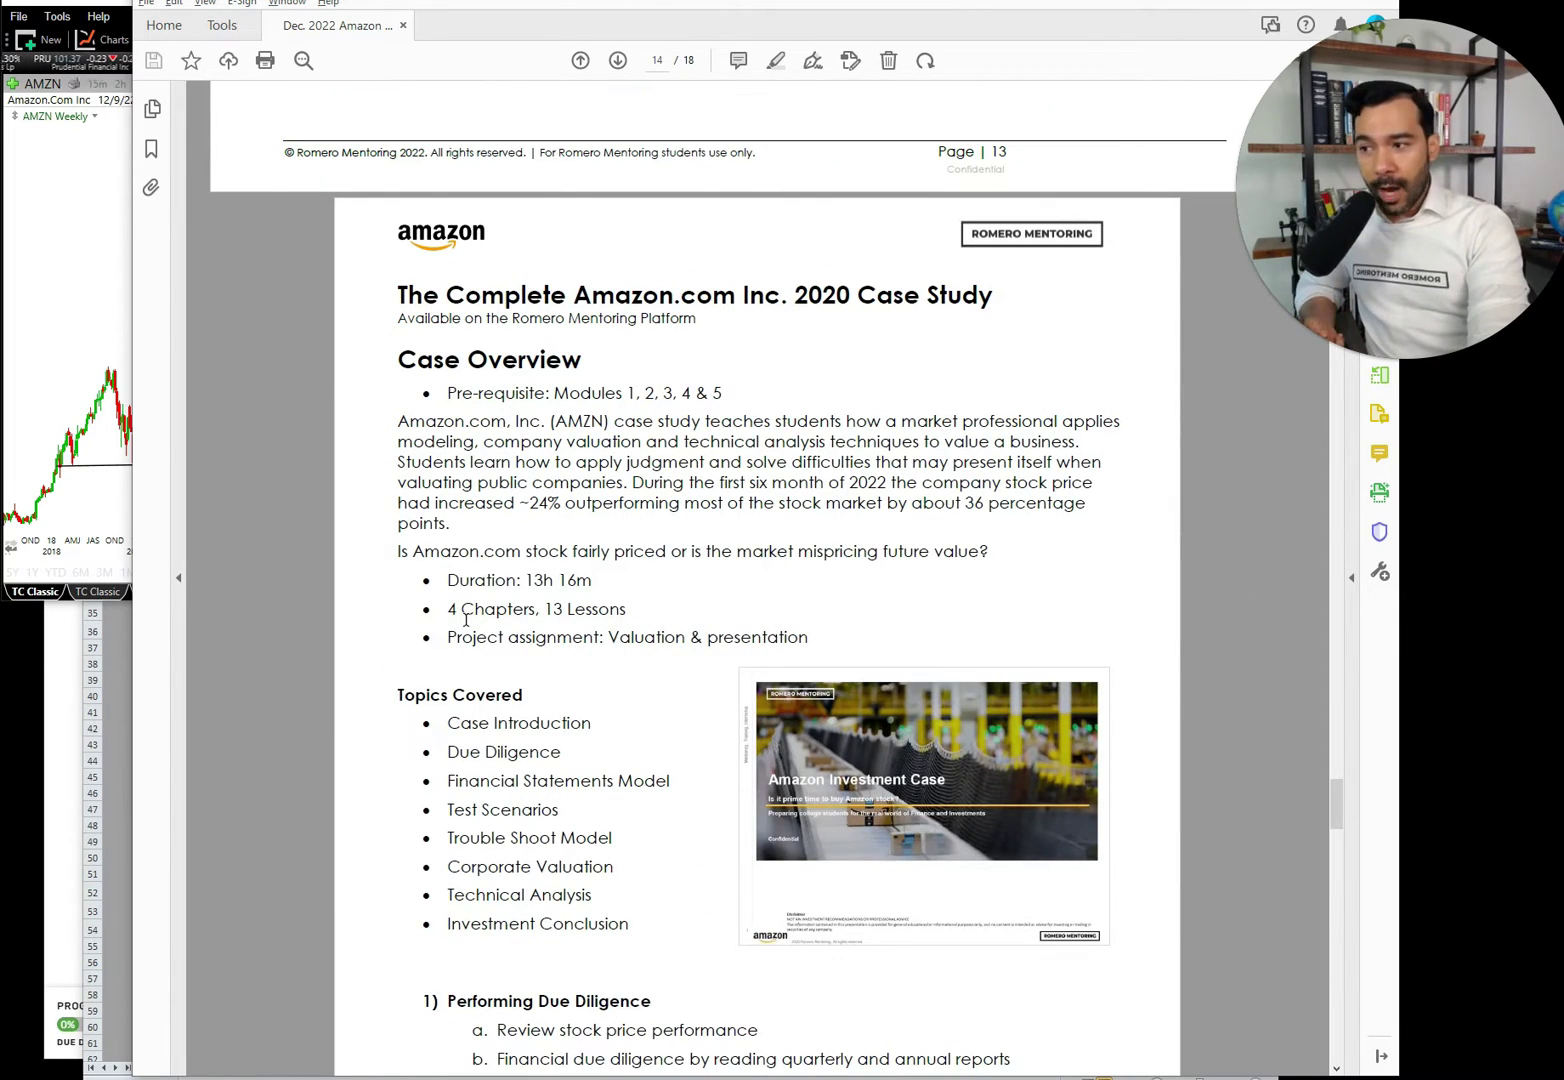
scroll(455, 611, down, 5)
scroll(455, 611, down, 1)
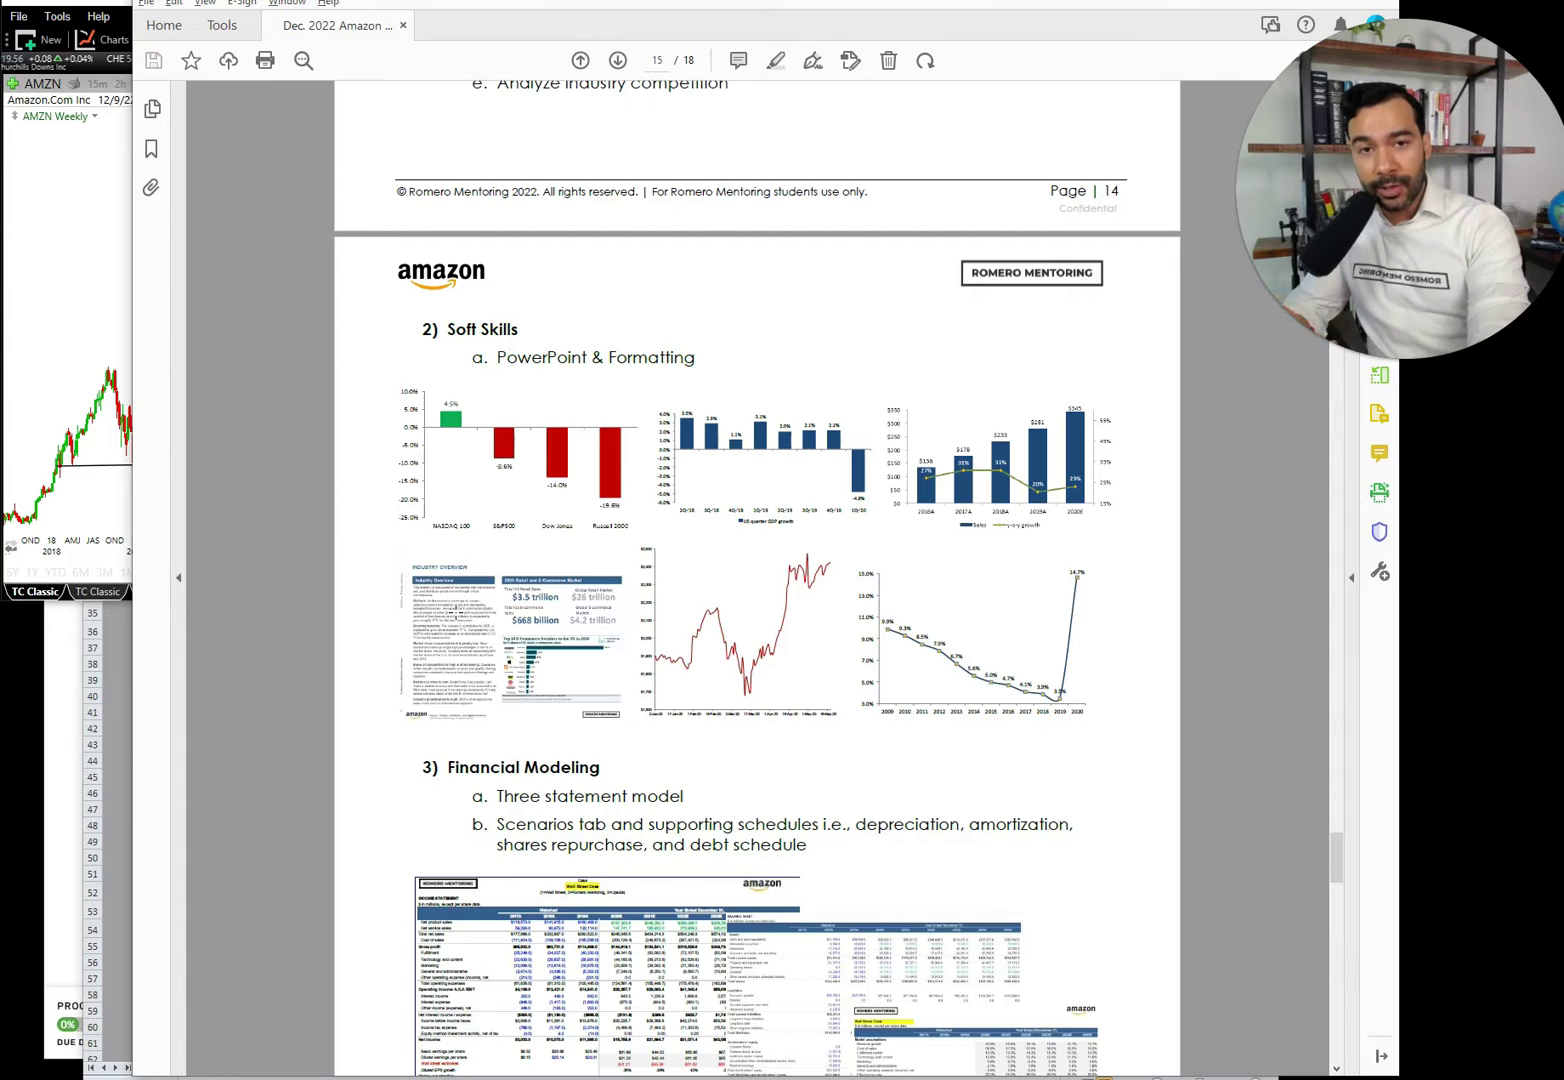
scroll(455, 612, down, 3)
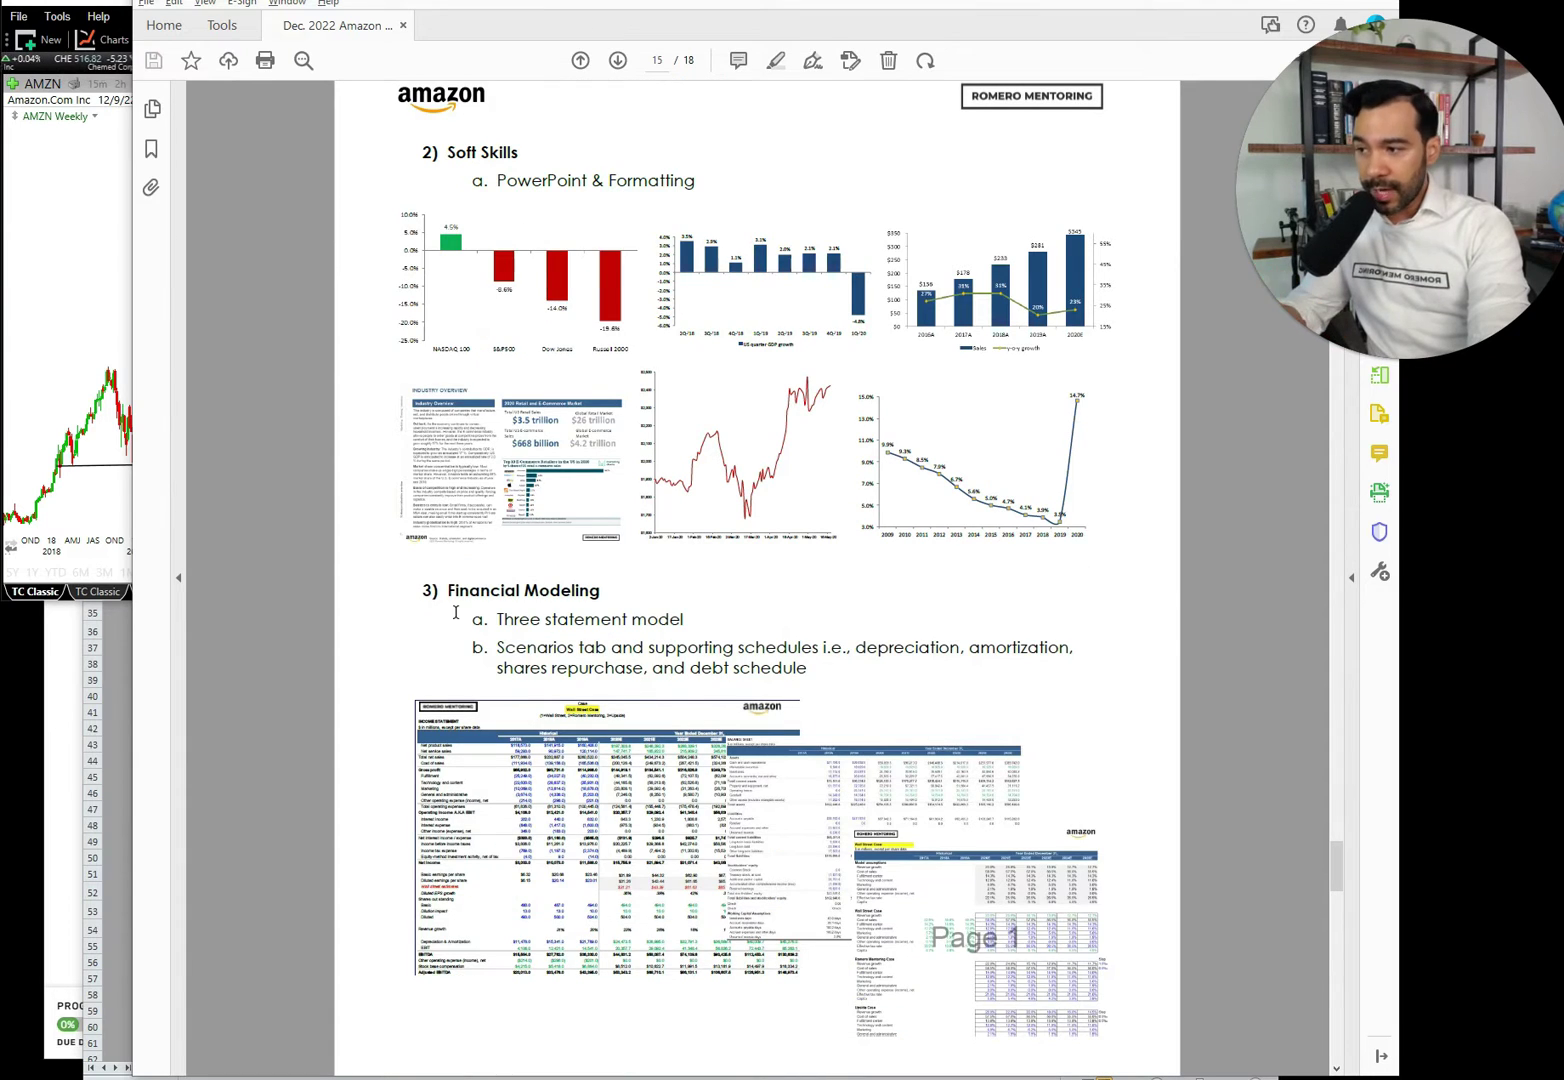
scroll(455, 612, down, 6)
scroll(455, 612, down, 6)
scroll(455, 612, down, 14)
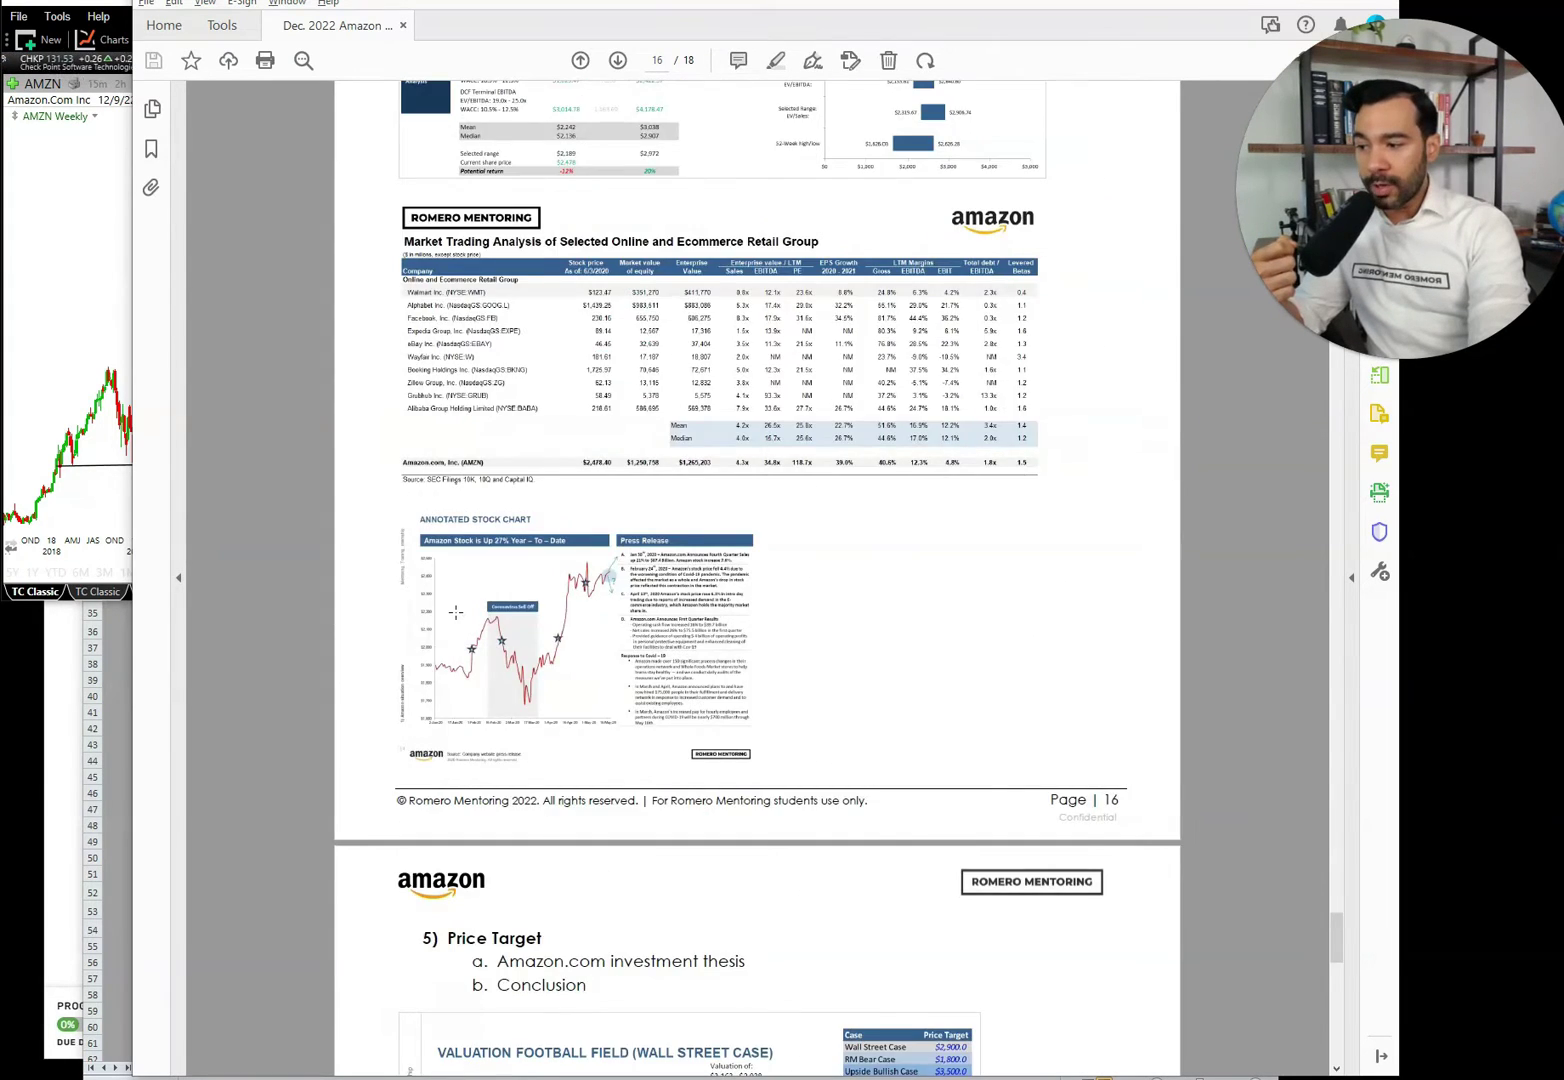
scroll(455, 612, down, 6)
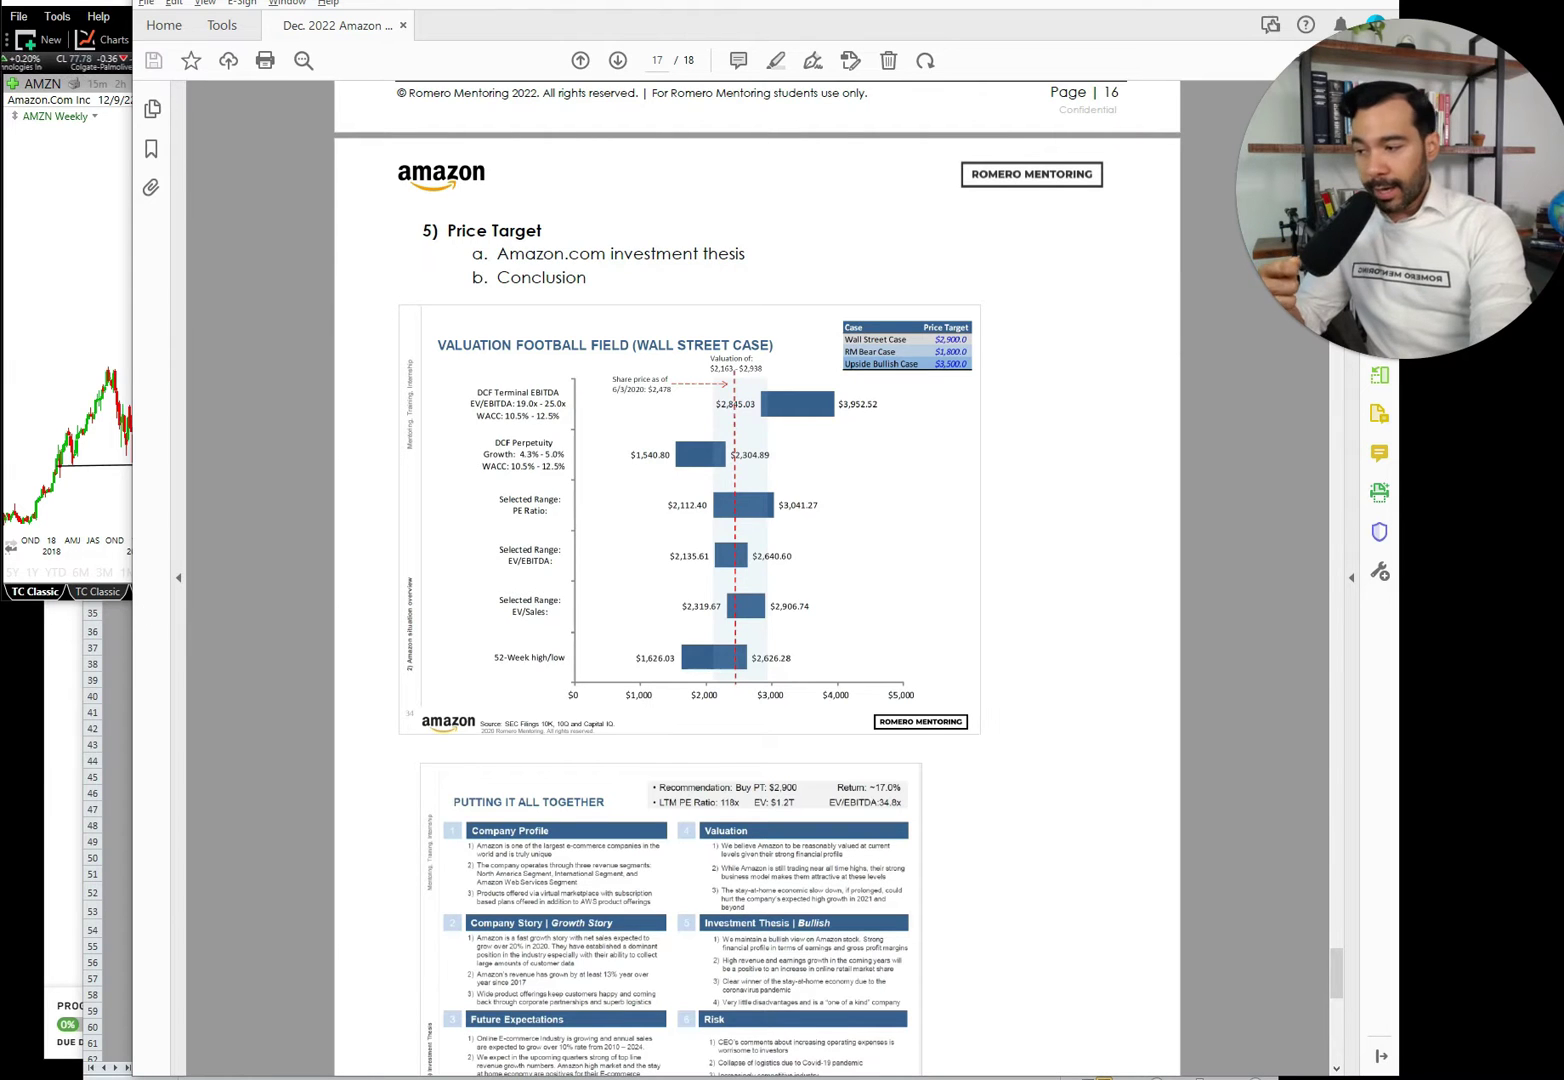
Bring the Excel DCF workbook forward and look over the DCF Template sheet around cell D23.
click(90, 761)
click(491, 421)
scroll(491, 421, down, 4)
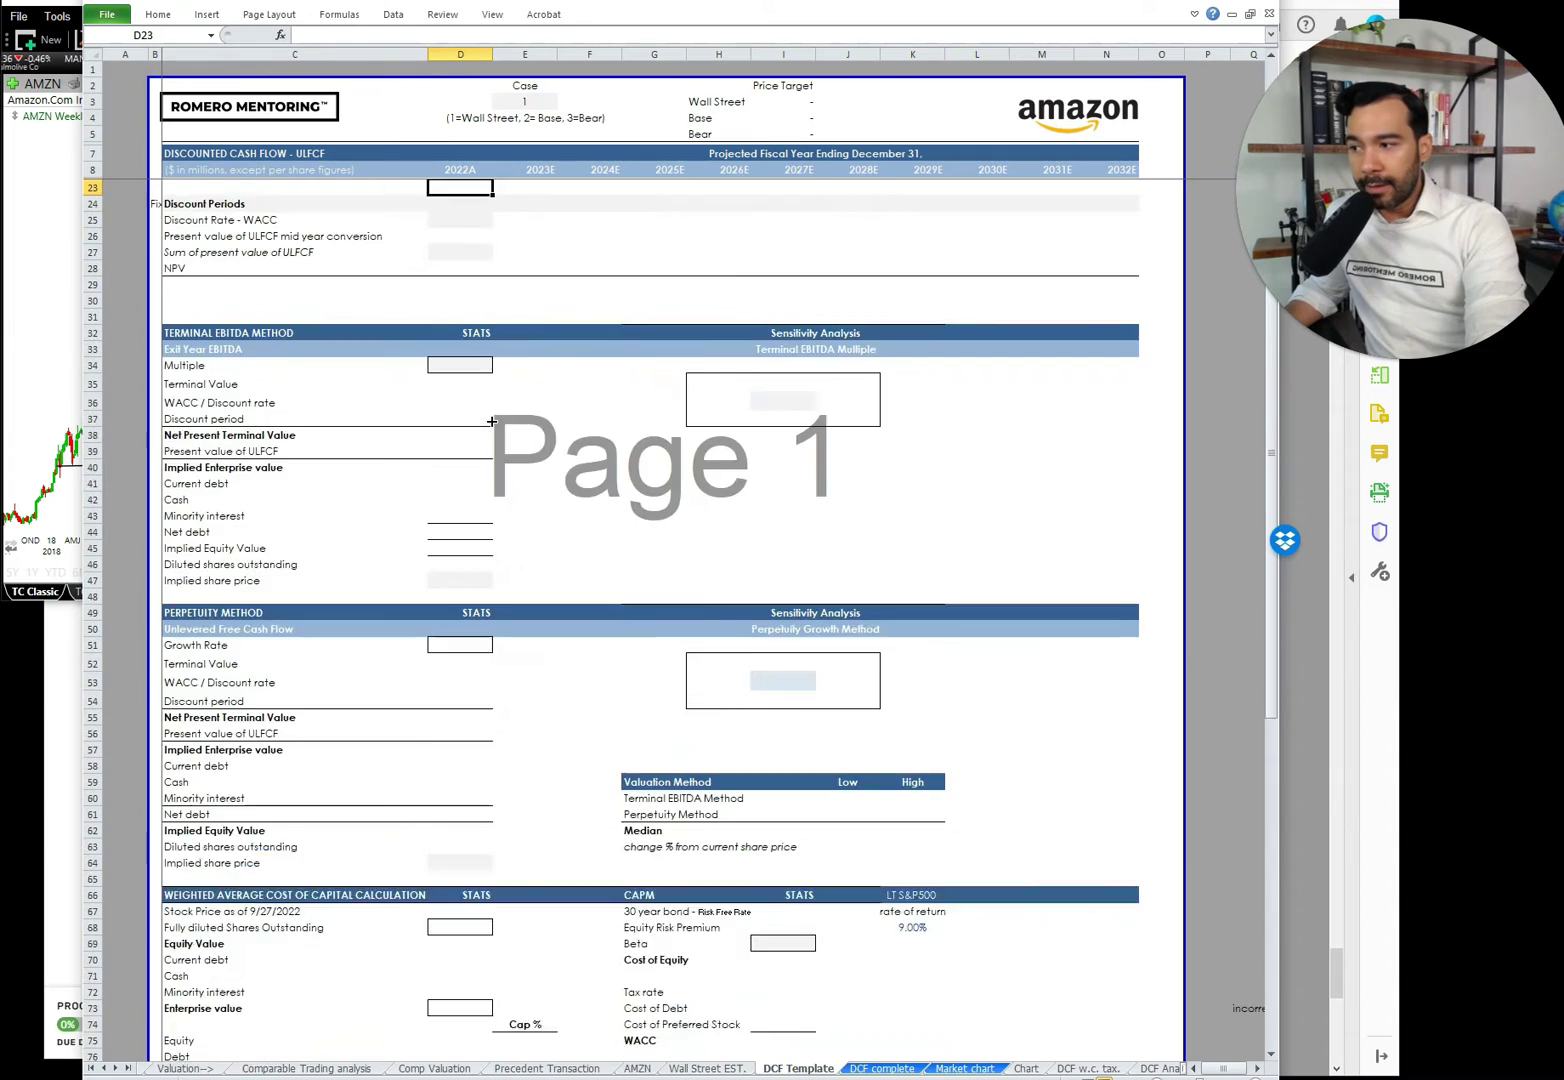
scroll(491, 421, down, 13)
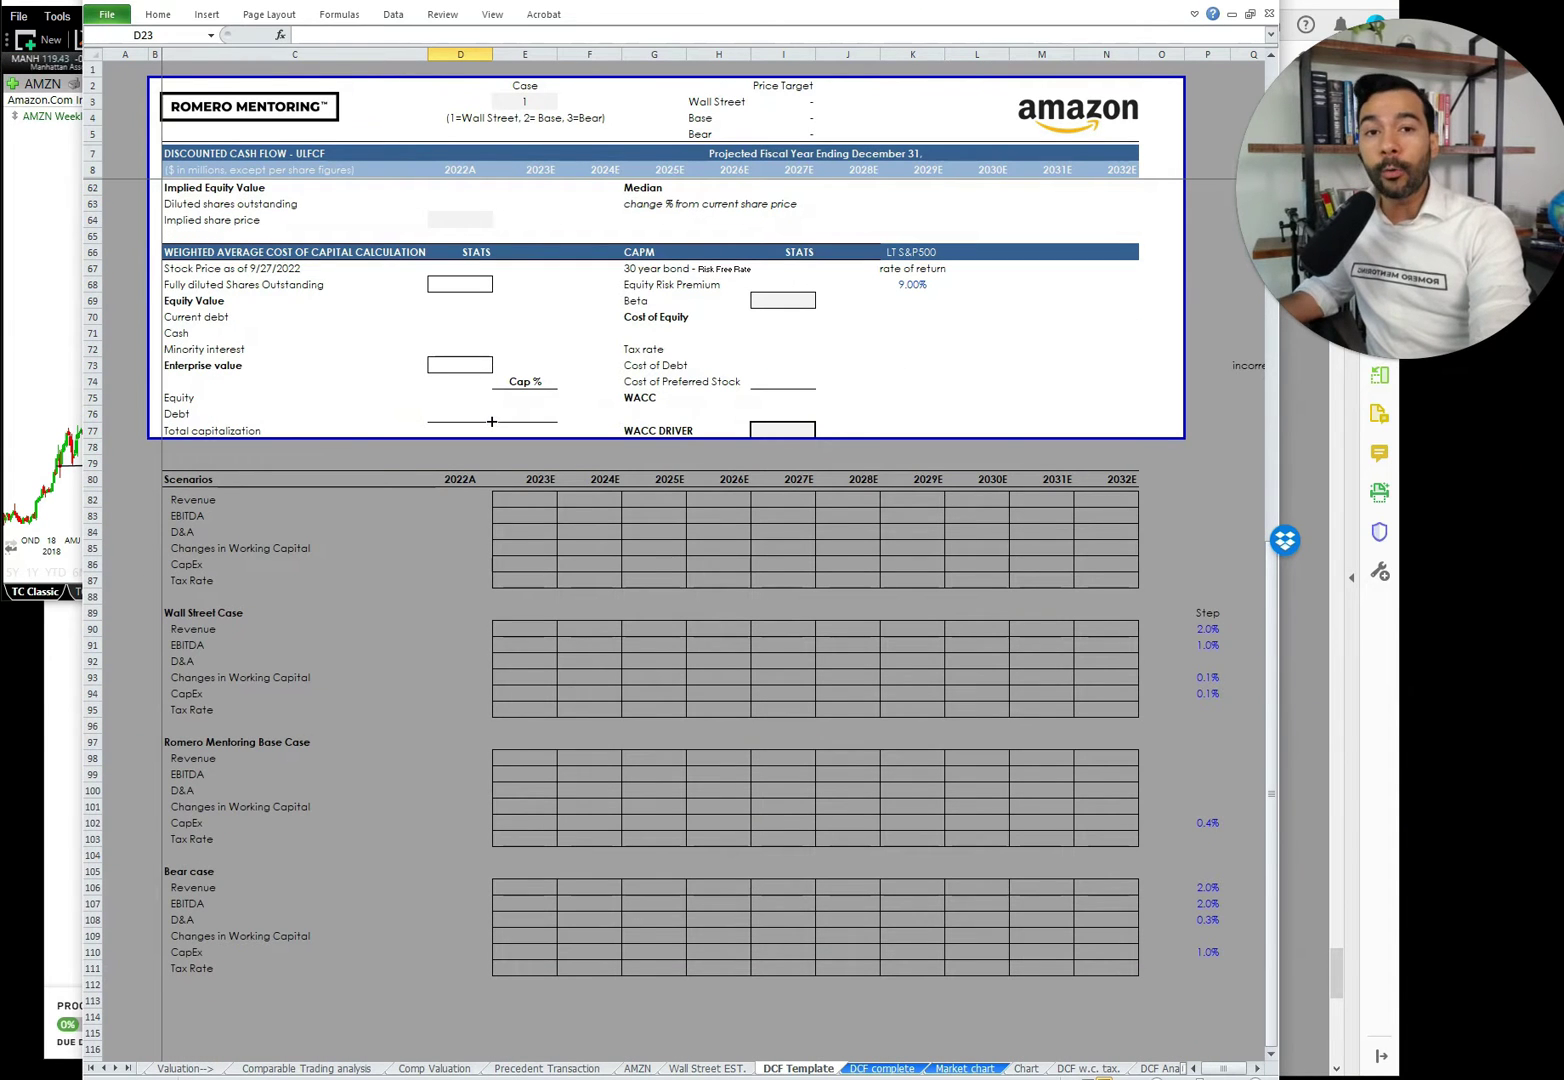
scroll(491, 421, up, 17)
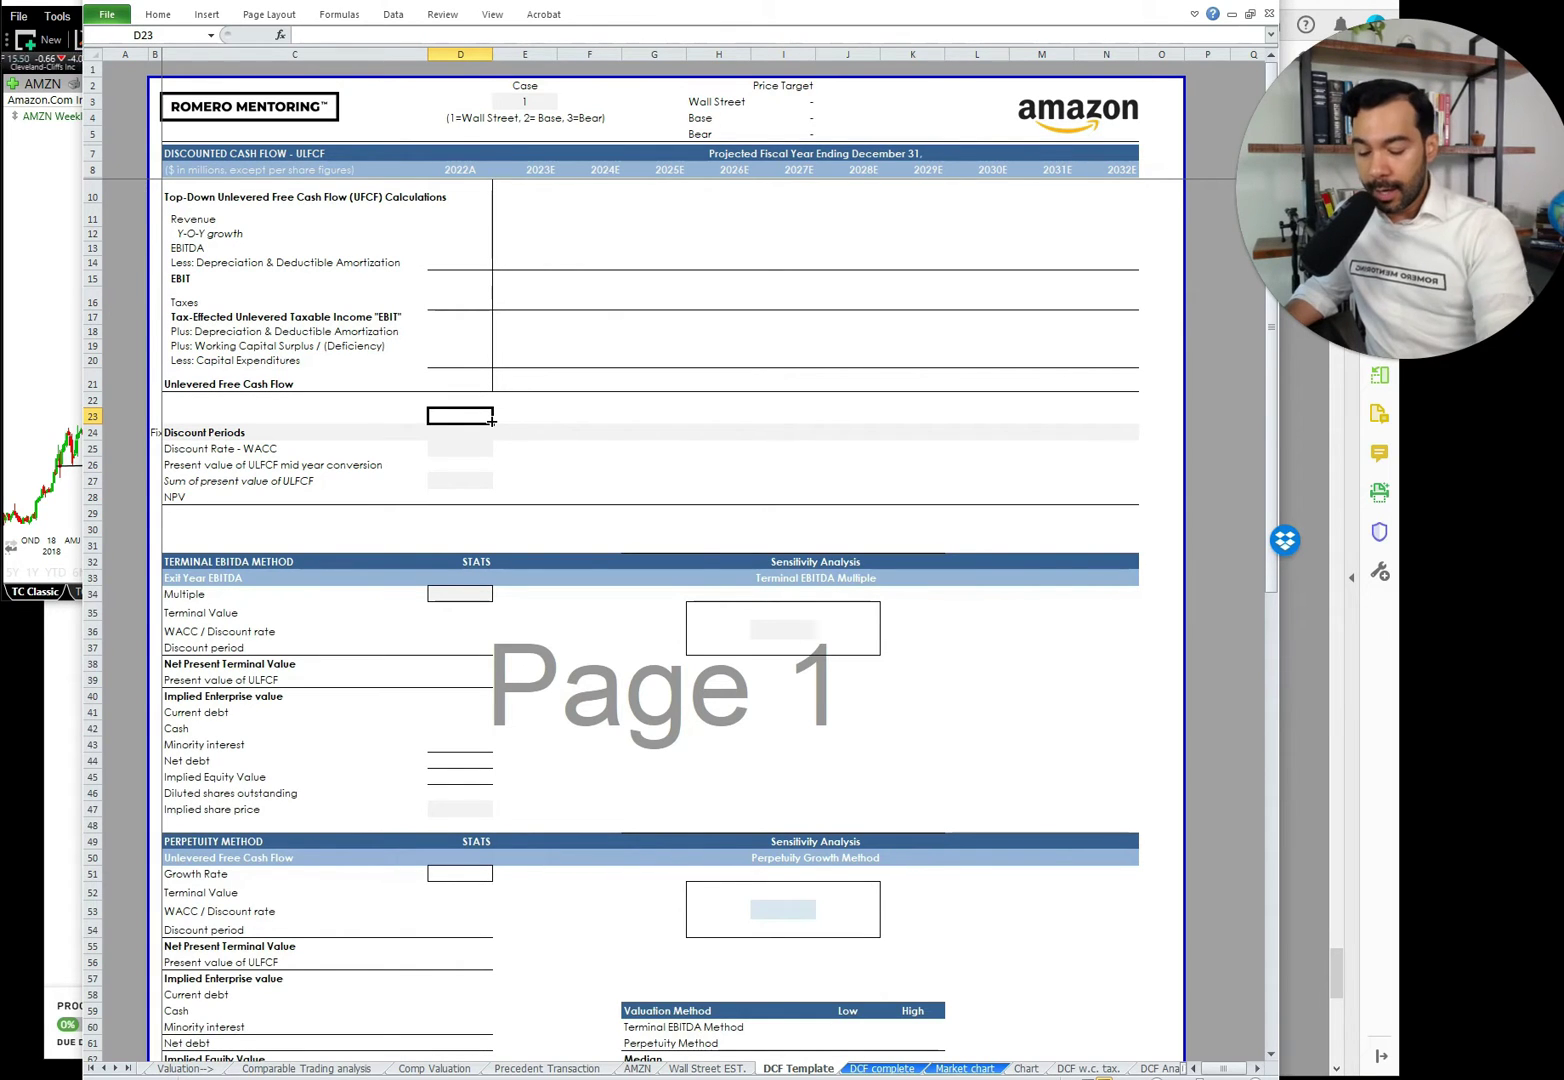
Switch to the DCF complete sheet and select the scenario assumption rows.
key(ctrl+Page_Down)
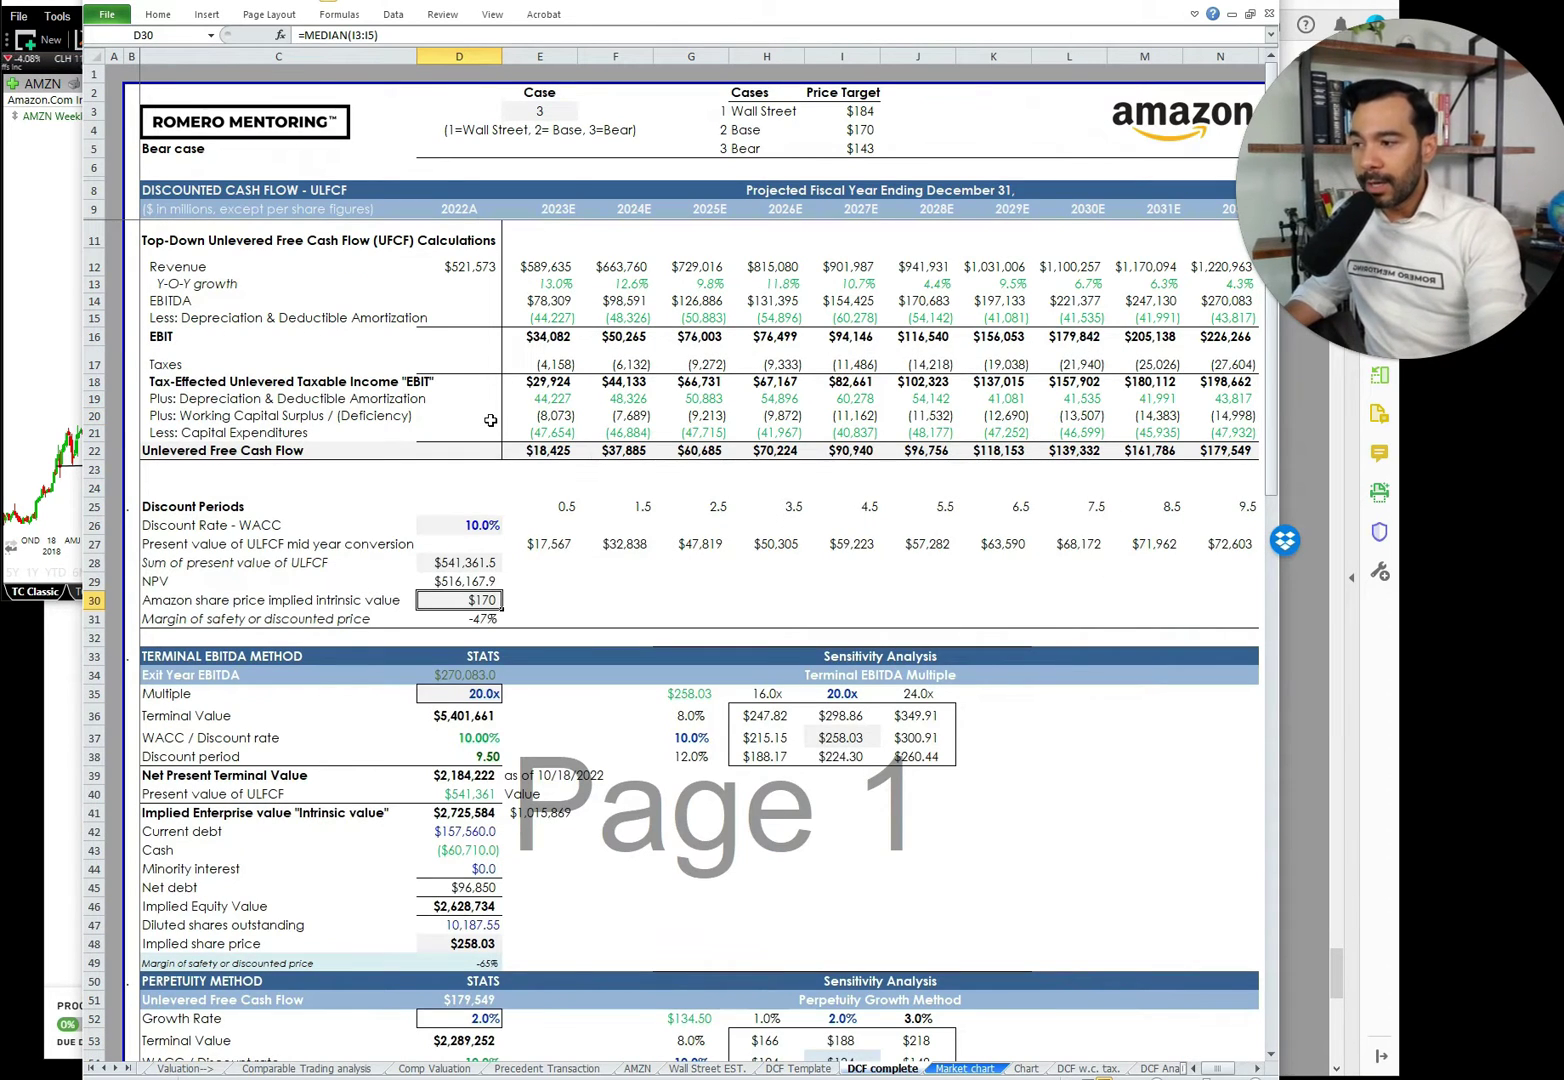
scroll(491, 421, down, 13)
scroll(495, 453, down, 9)
drag(222, 362, 1121, 898)
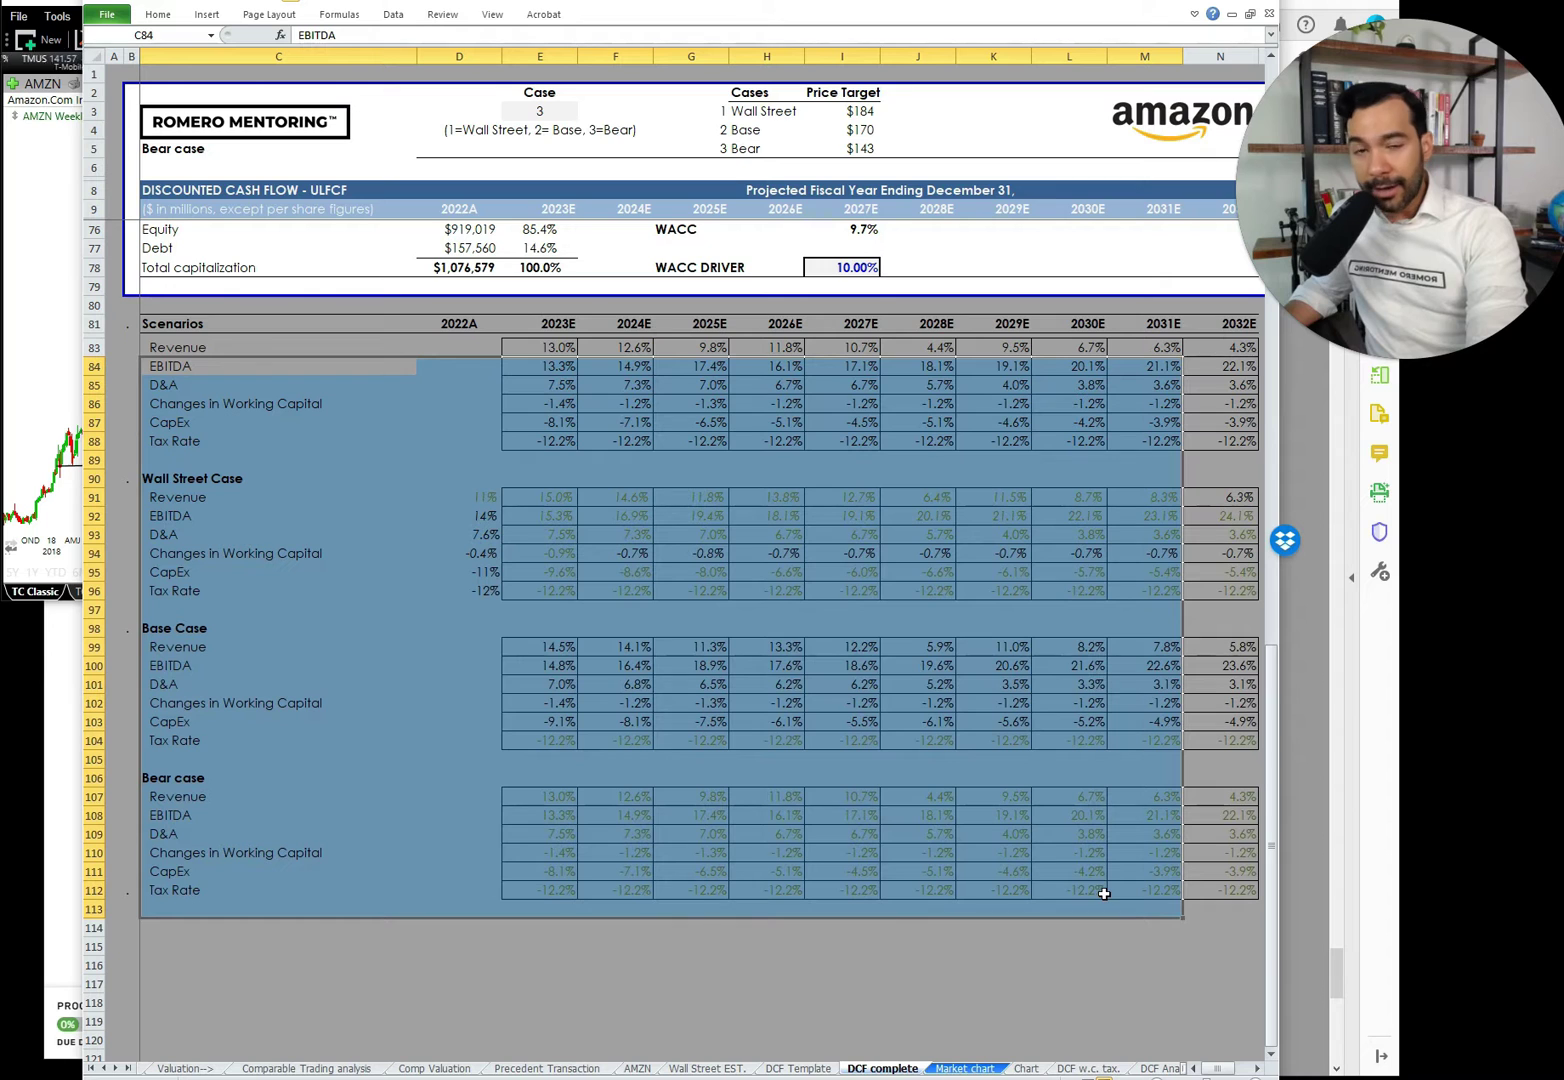
scroll(1036, 862, up, 9)
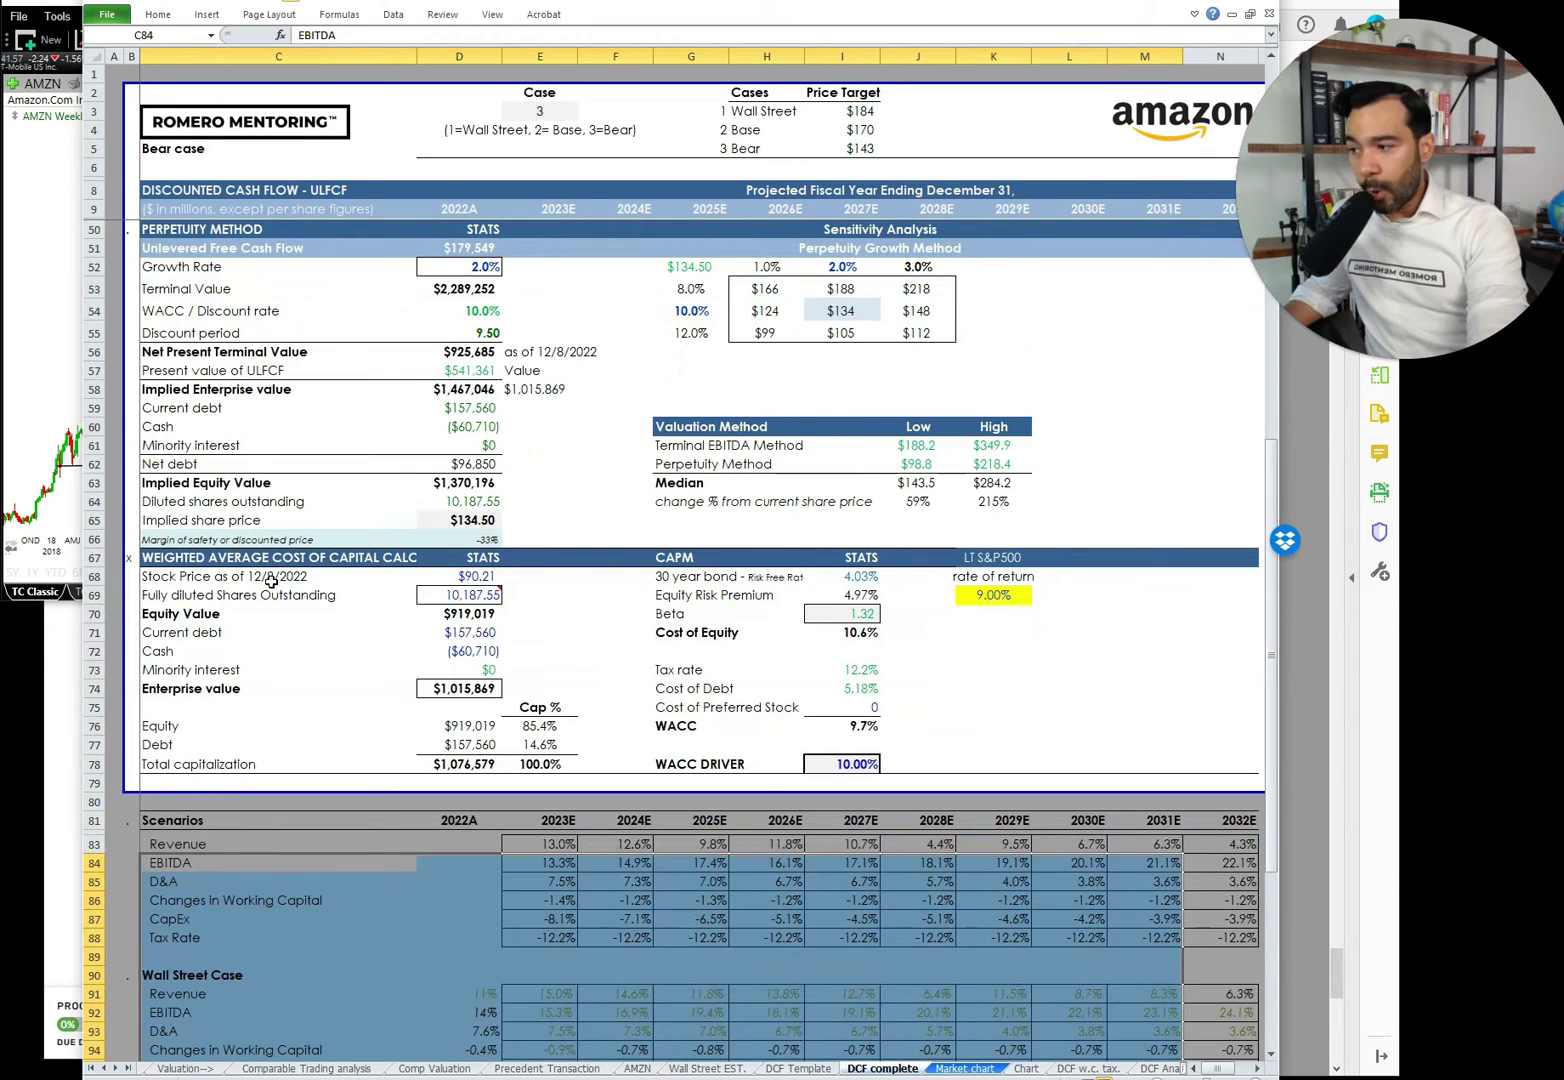
Select the WACC block (rows 65–78), the Perpetuity section and the Terminal EBITDA Method section.
drag(210, 522, 1170, 765)
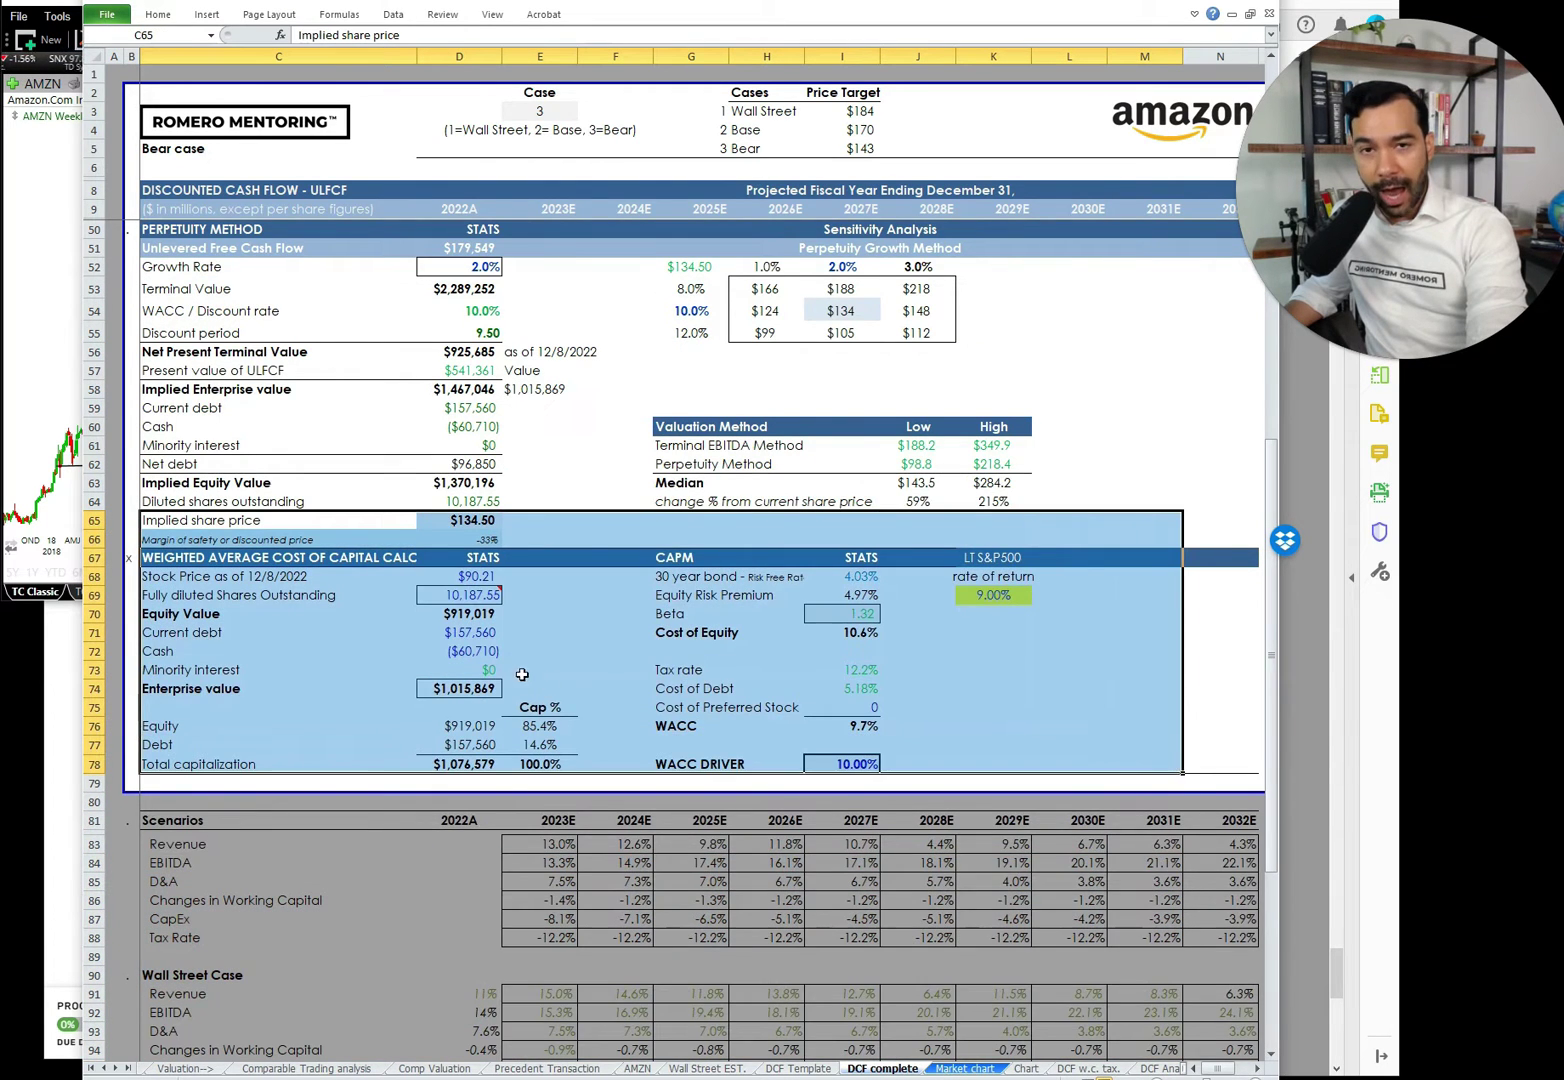
scroll(522, 675, up, 4)
drag(166, 476, 1061, 758)
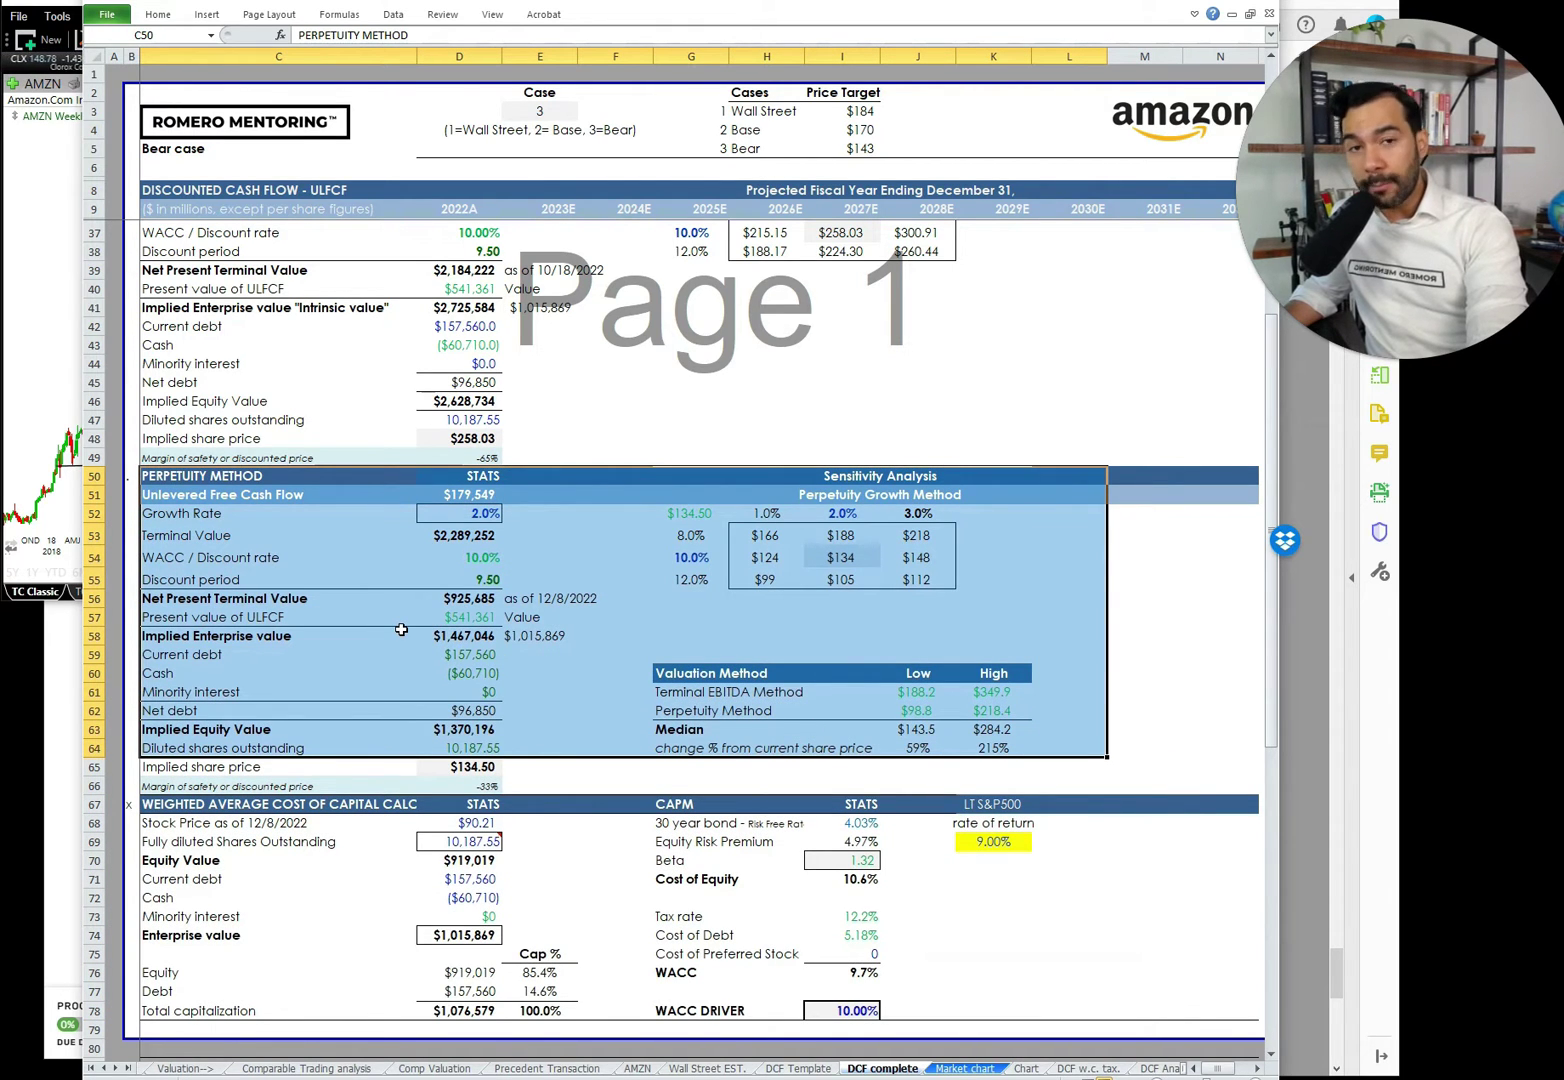
scroll(401, 629, up, 4)
scroll(401, 629, up, 4)
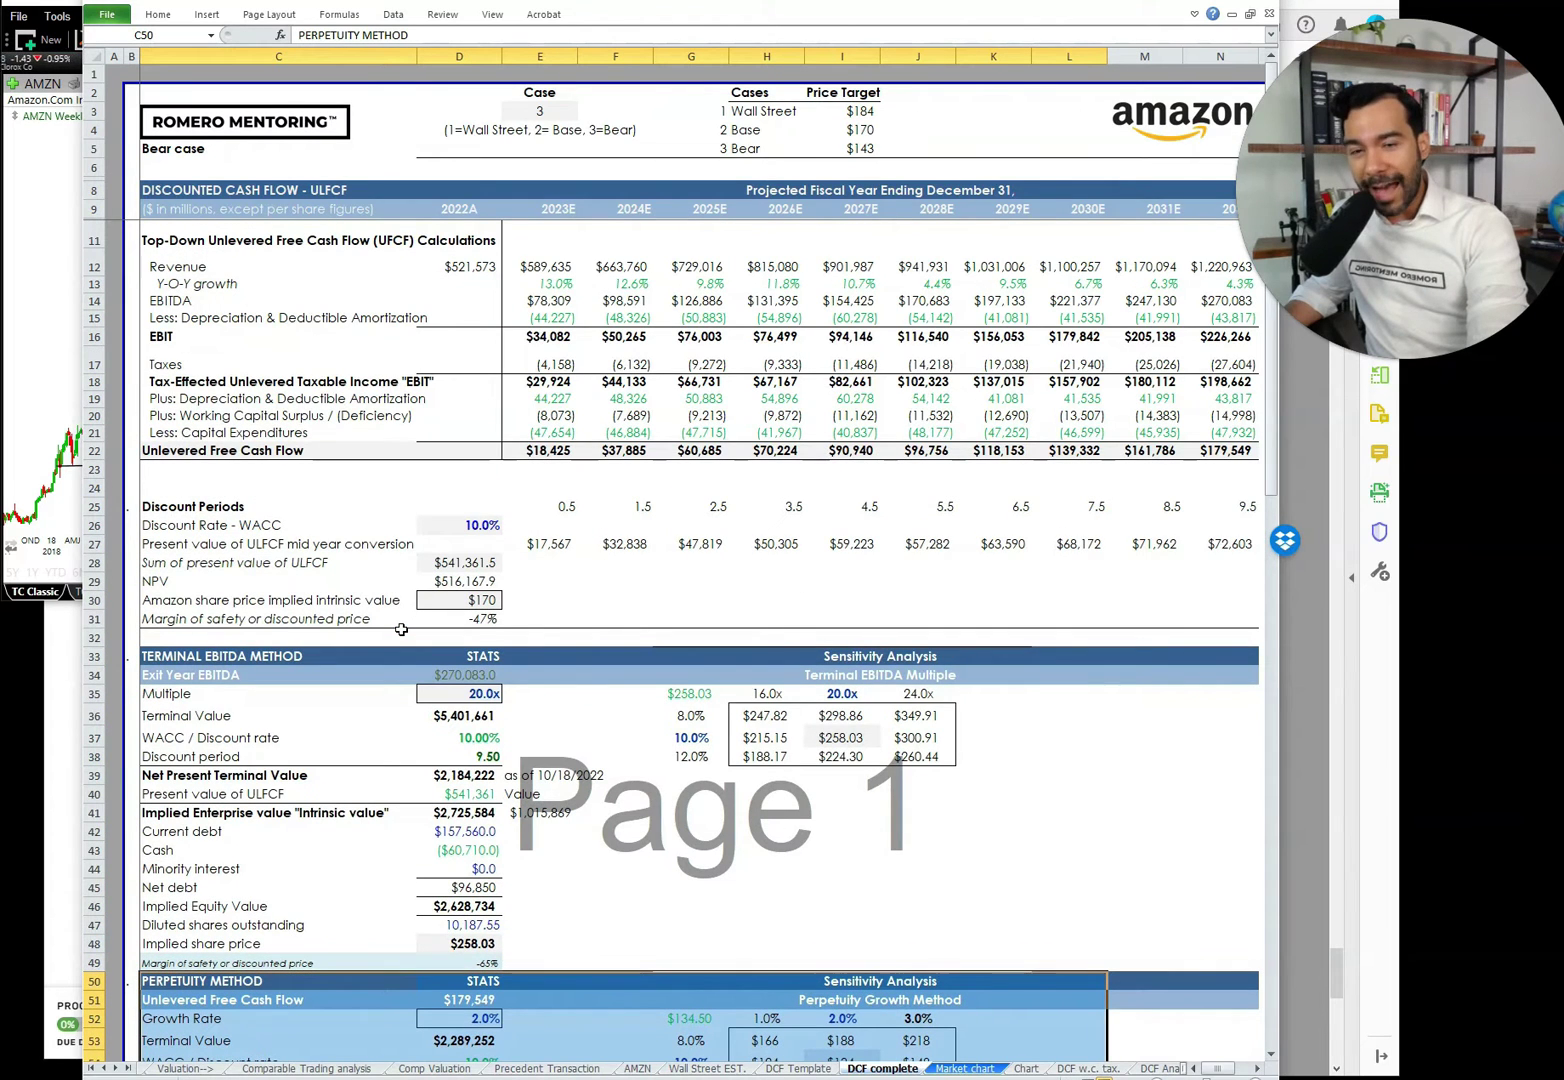
drag(195, 656, 1020, 956)
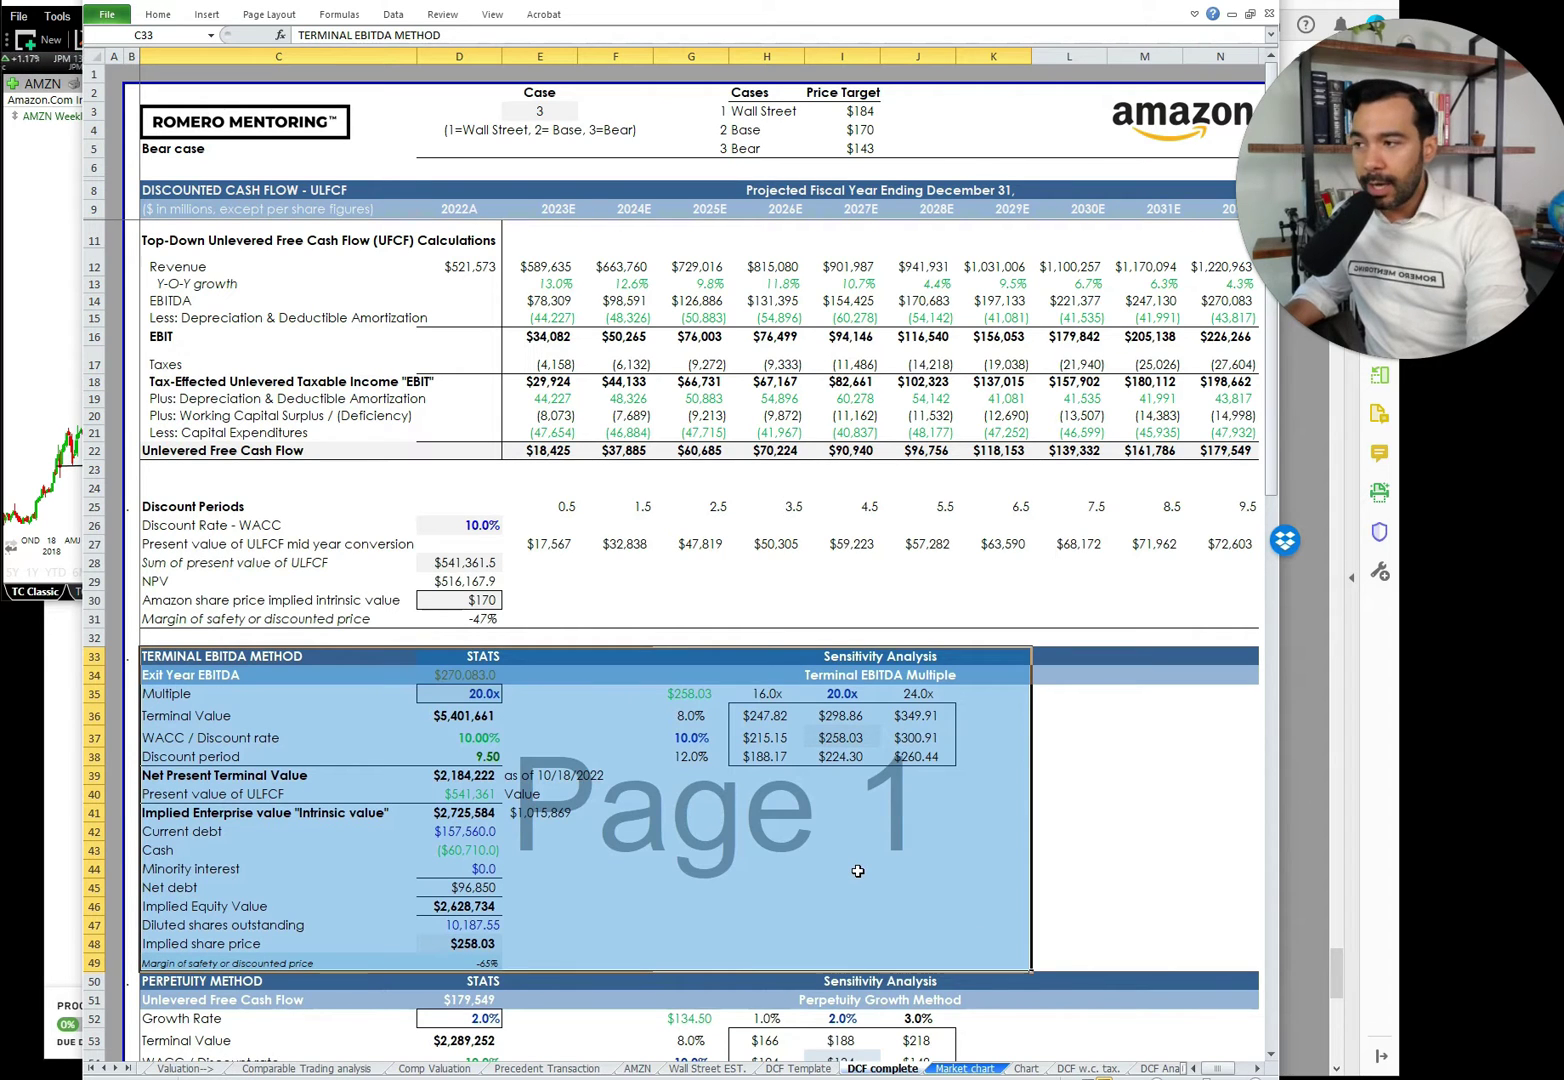
Mark the Cases and Price Target table and projected free cash flow rows in red, then erase.
click(758, 620)
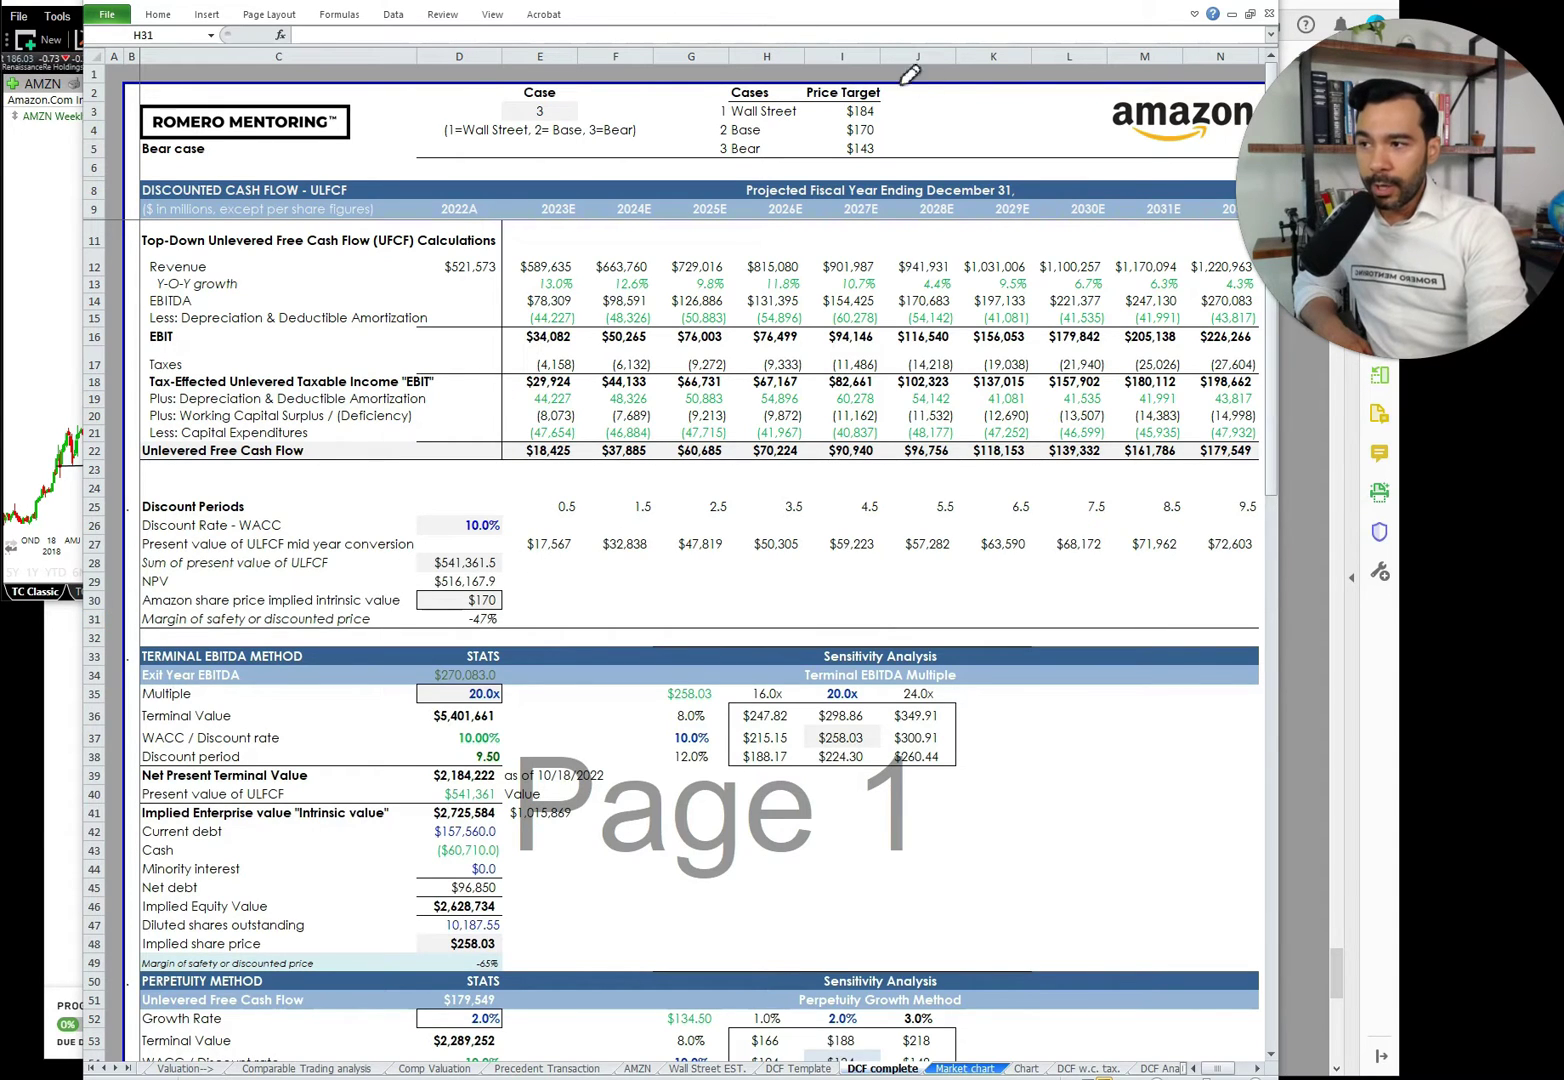
mouse_move(909, 74)
mouse_down()
mouse_move(766, 48)
mouse_move(780, 164)
mouse_move(918, 122)
mouse_move(908, 80)
mouse_up()
mouse_move(390, 435)
mouse_down()
mouse_move(188, 410)
mouse_move(272, 495)
mouse_move(420, 432)
mouse_move(495, 447)
mouse_move(1165, 430)
mouse_move(1275, 495)
mouse_move(500, 475)
mouse_move(490, 440)
mouse_up()
mouse_move(567, 188)
mouse_down()
mouse_move(540, 205)
mouse_move(1100, 240)
mouse_move(1268, 234)
mouse_up()
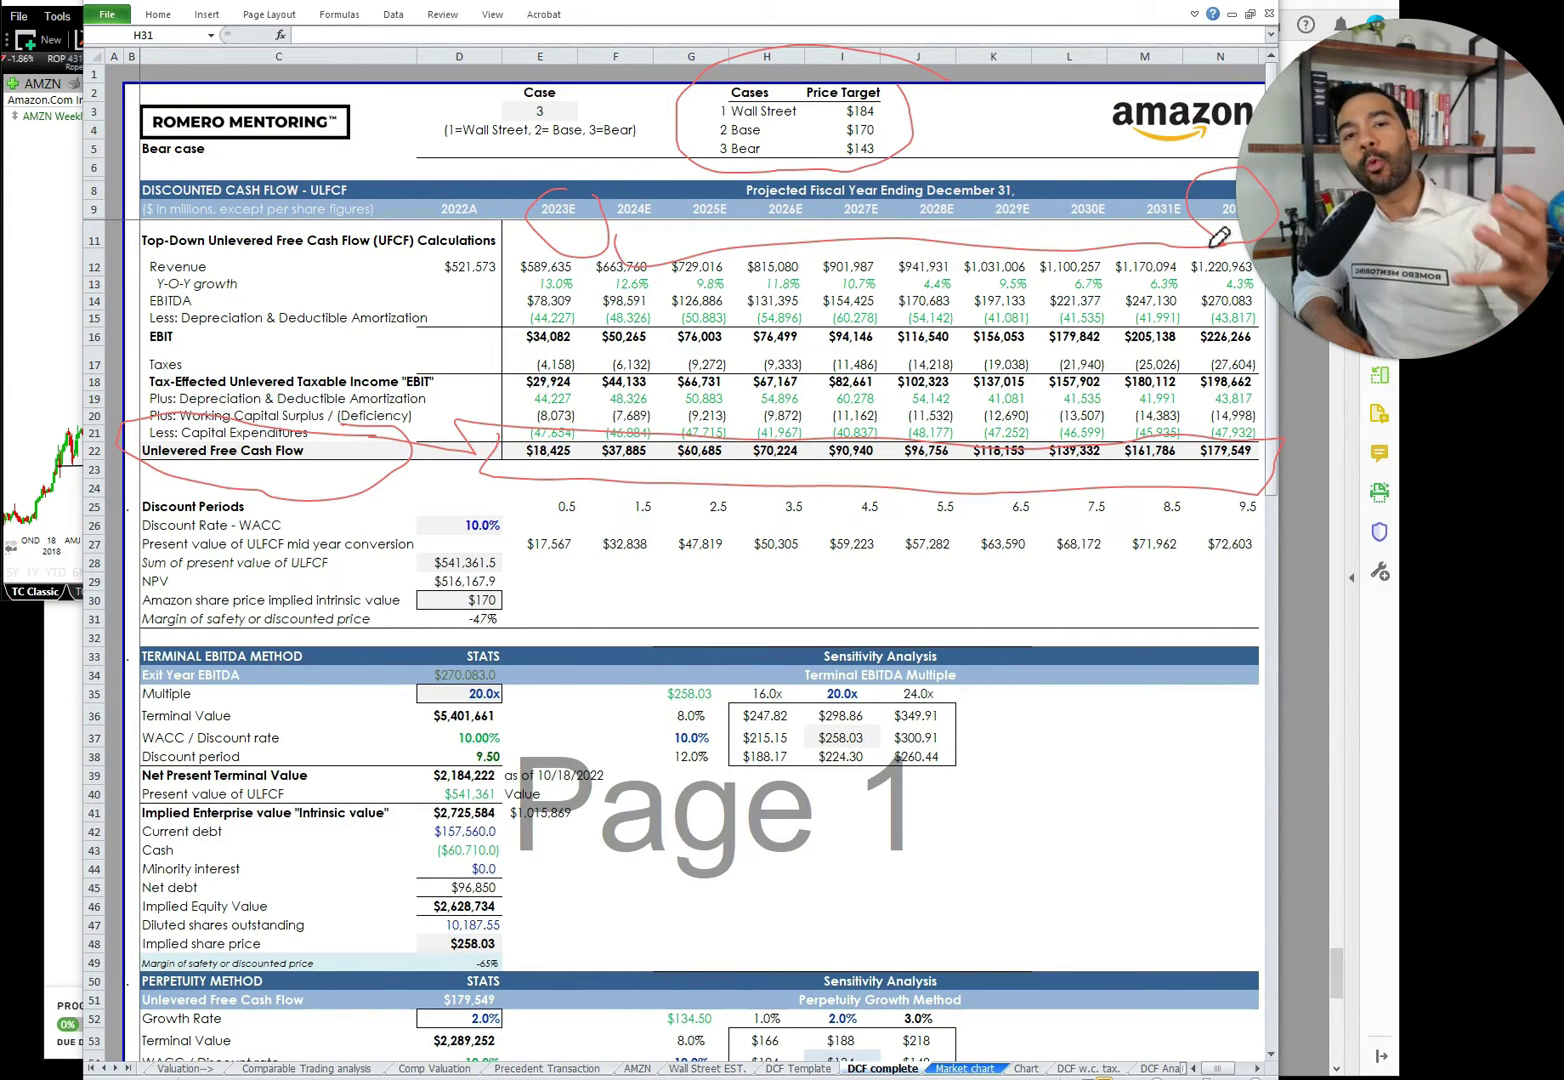
key(e)
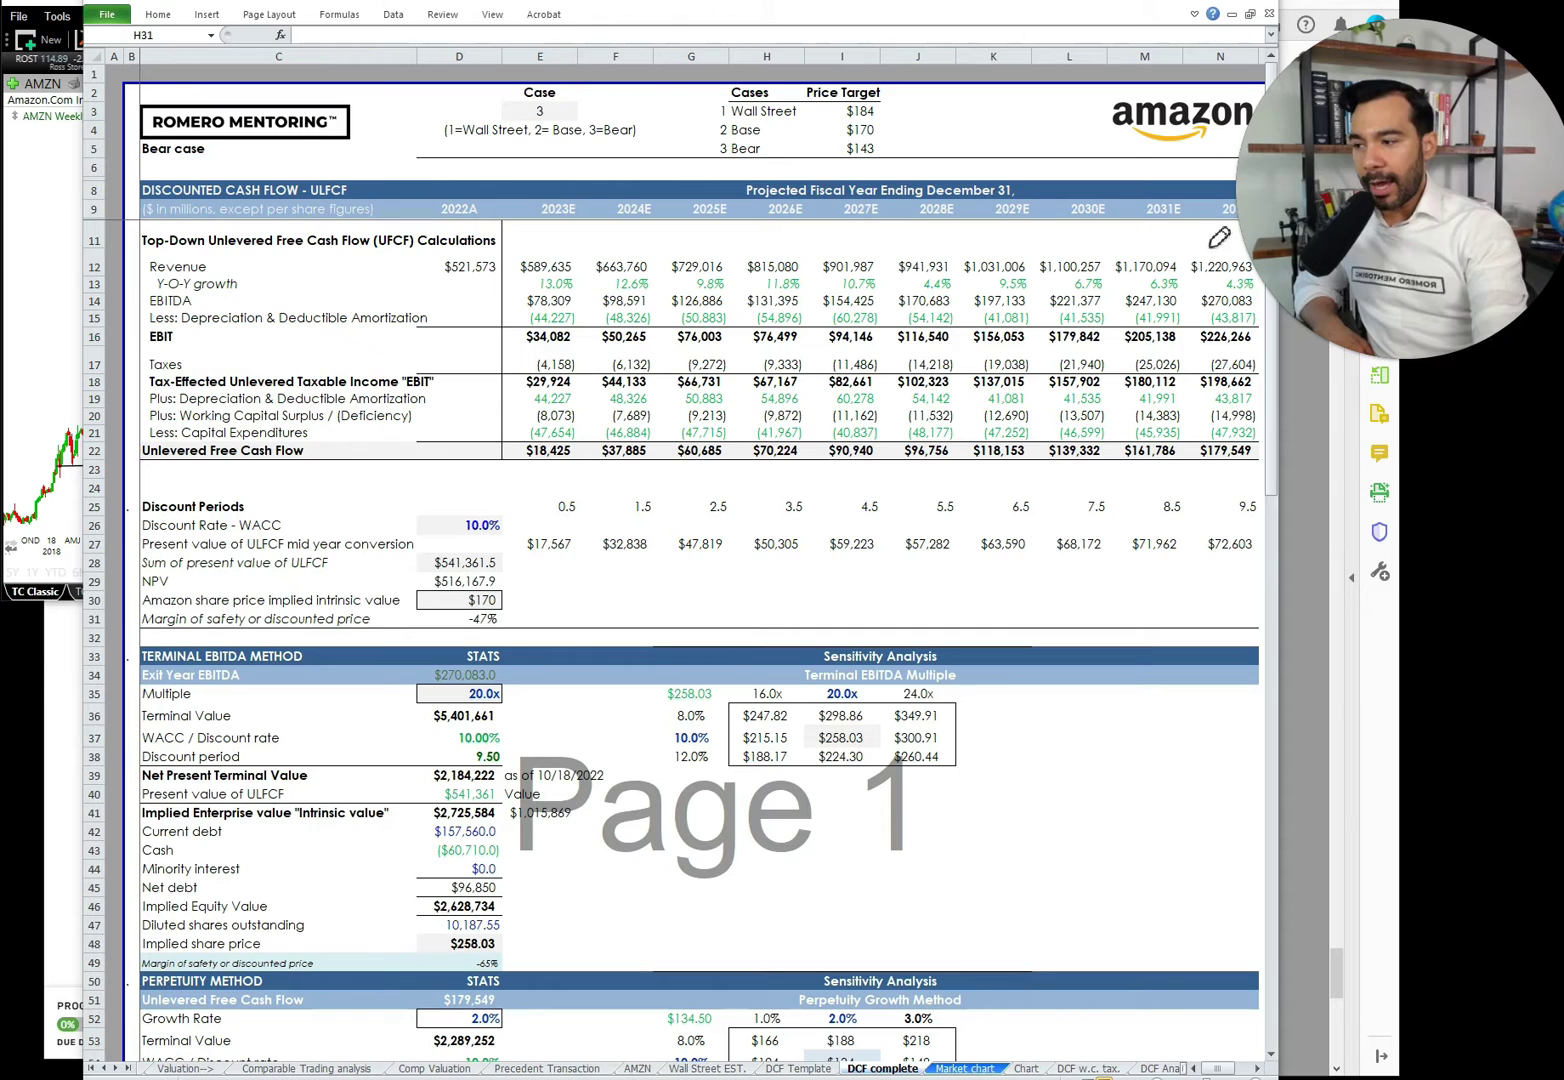
Underline the NPV figures and margin of safety row, and circle the $170 and -47% cells.
mouse_move(510, 581)
mouse_down()
mouse_move(258, 566)
mouse_move(132, 598)
mouse_move(375, 654)
mouse_move(542, 570)
mouse_up()
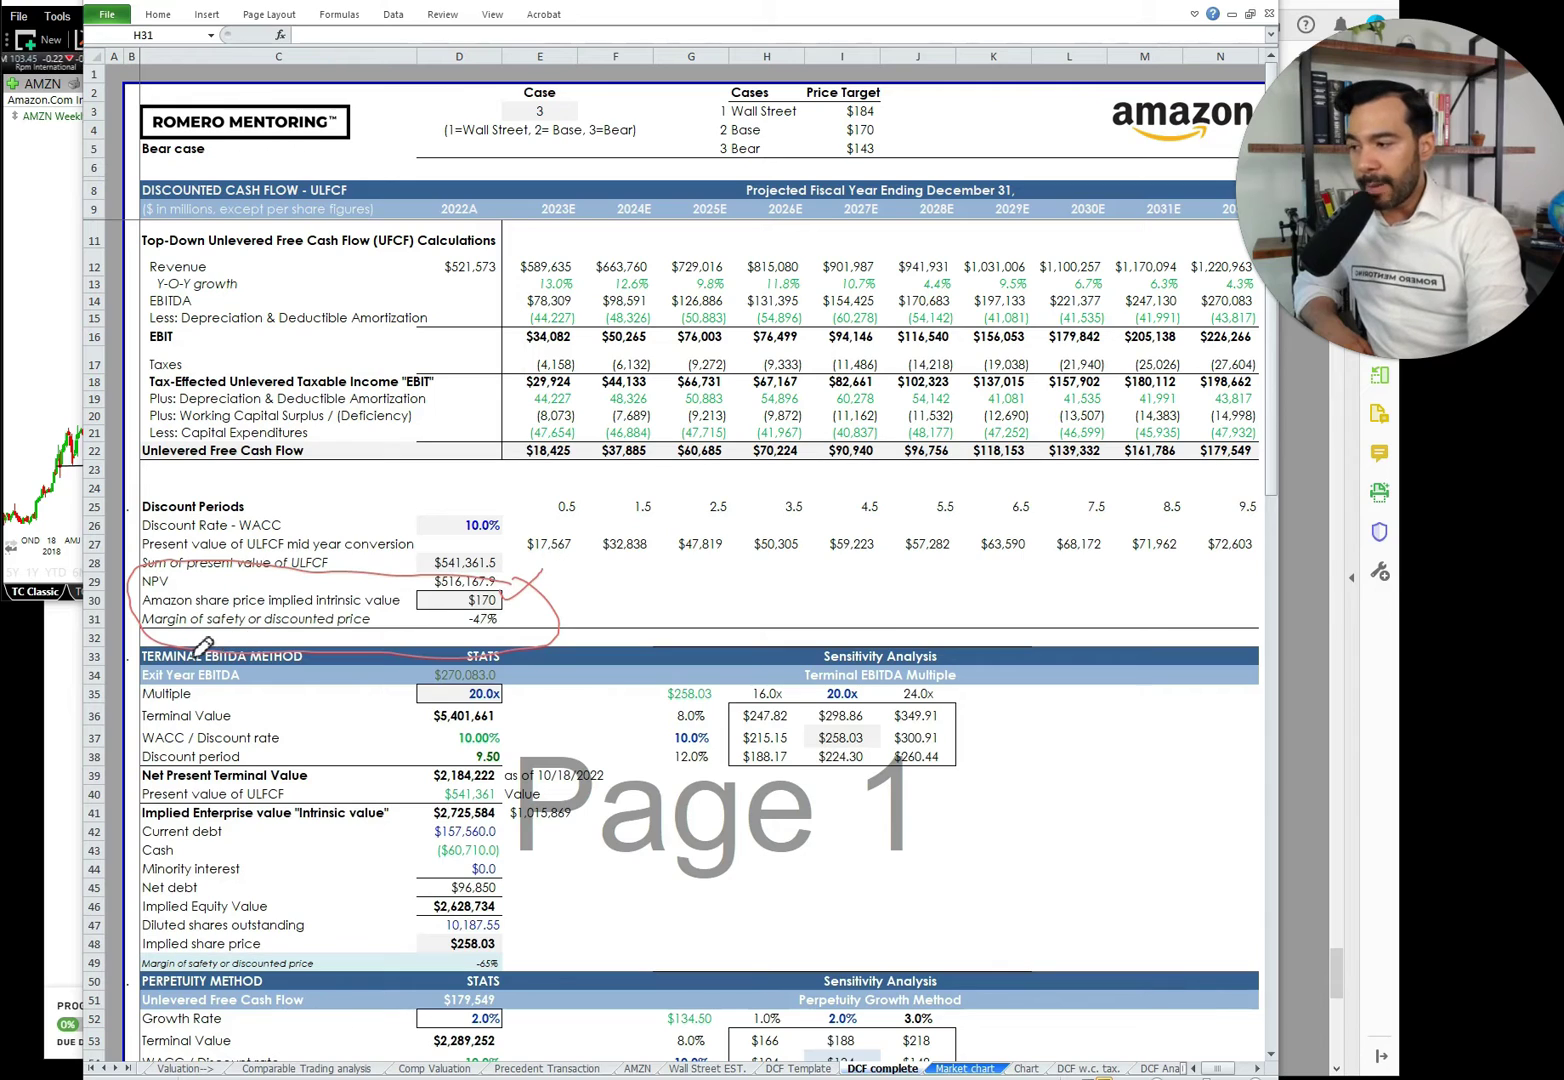
drag(180, 628, 365, 628)
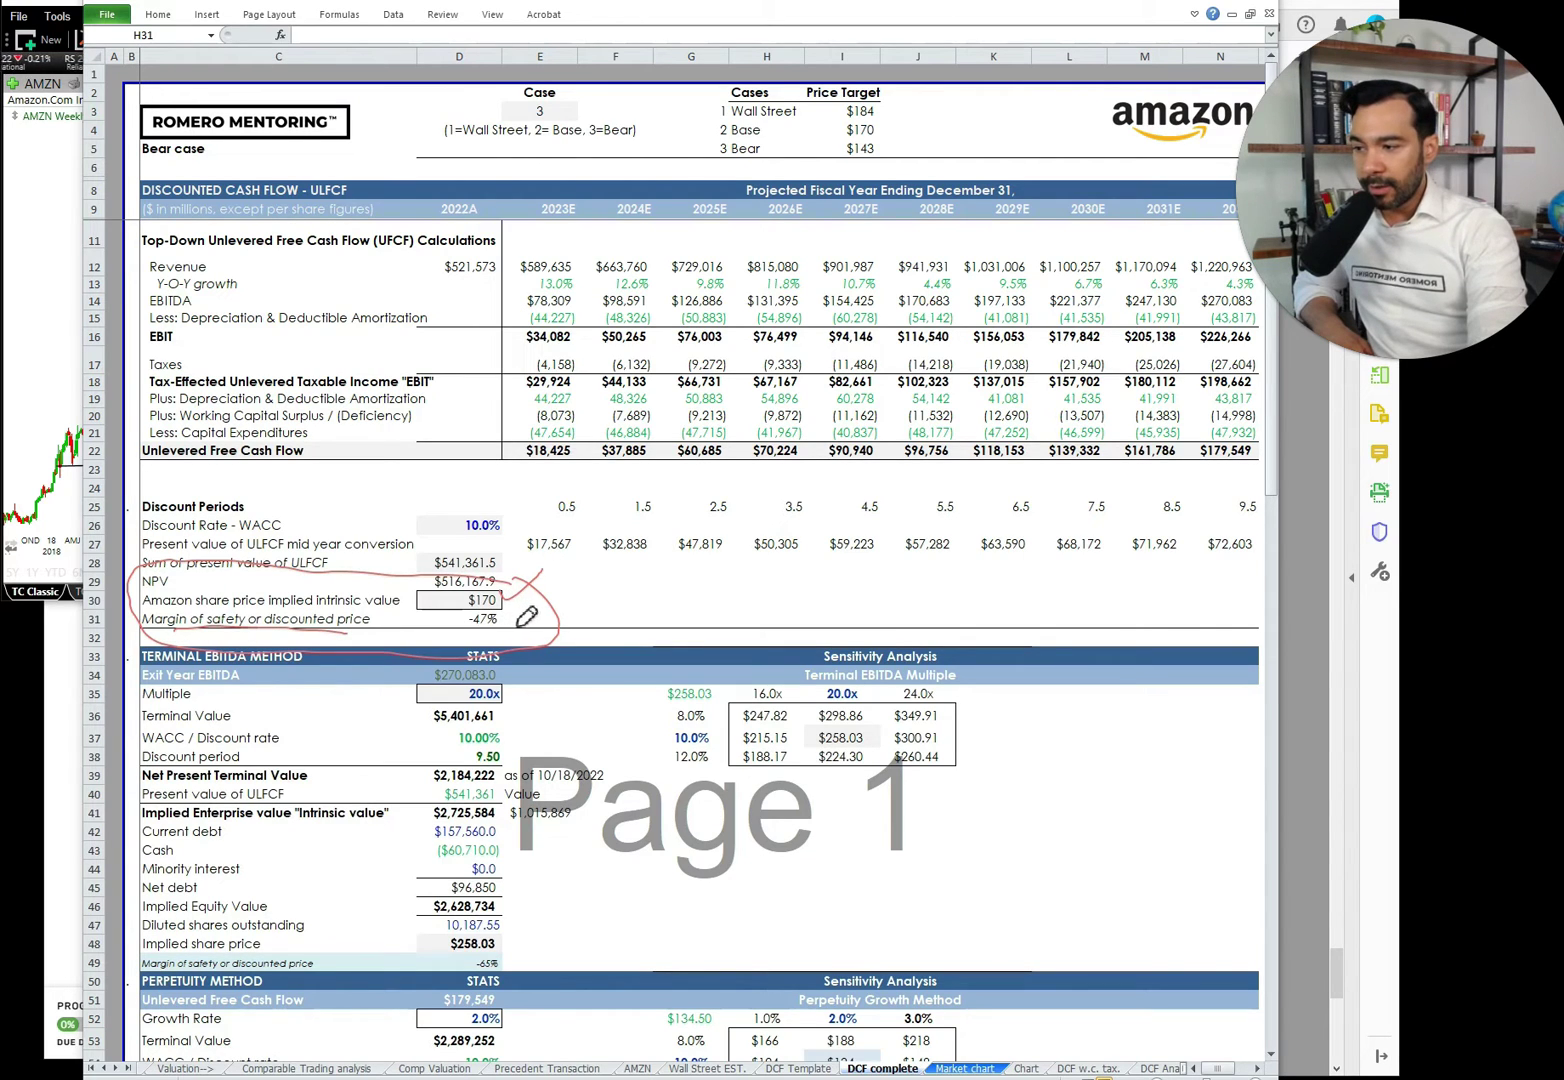
mouse_move(526, 616)
mouse_down()
mouse_move(545, 582)
mouse_move(522, 592)
mouse_move(551, 601)
mouse_up()
key(e)
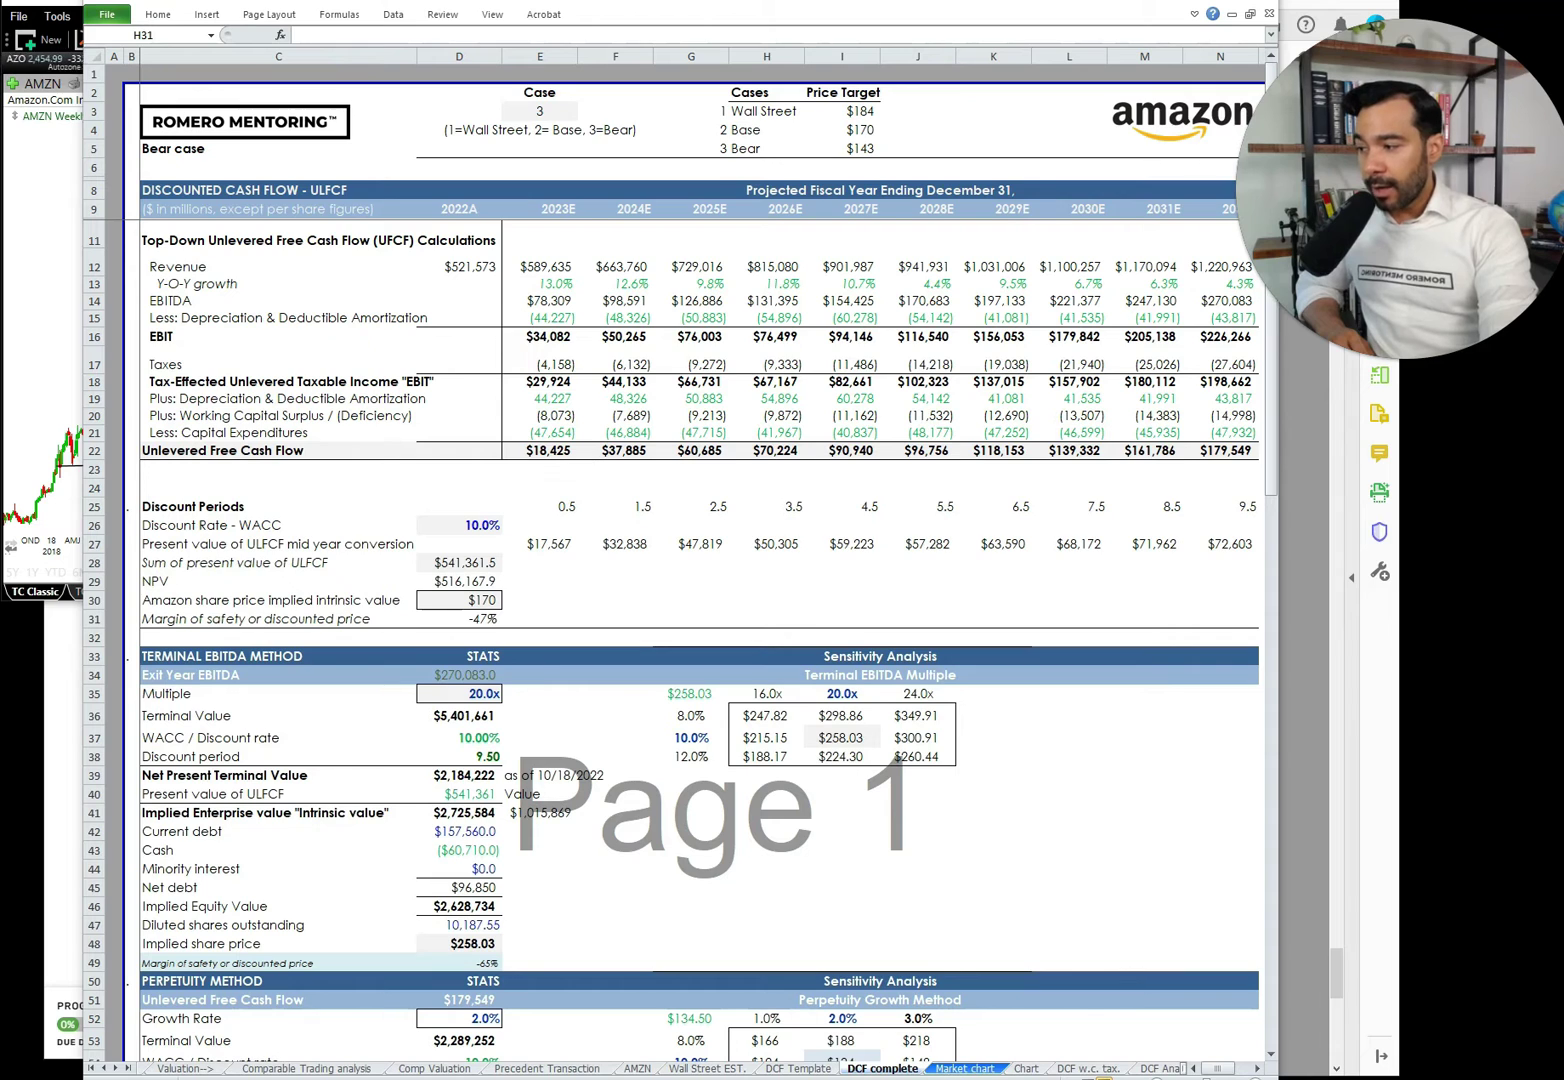
Bring the TC2000 AMZN weekly chart with its case targets in front of the Excel workbook.
right_click(58, 412)
key(Escape)
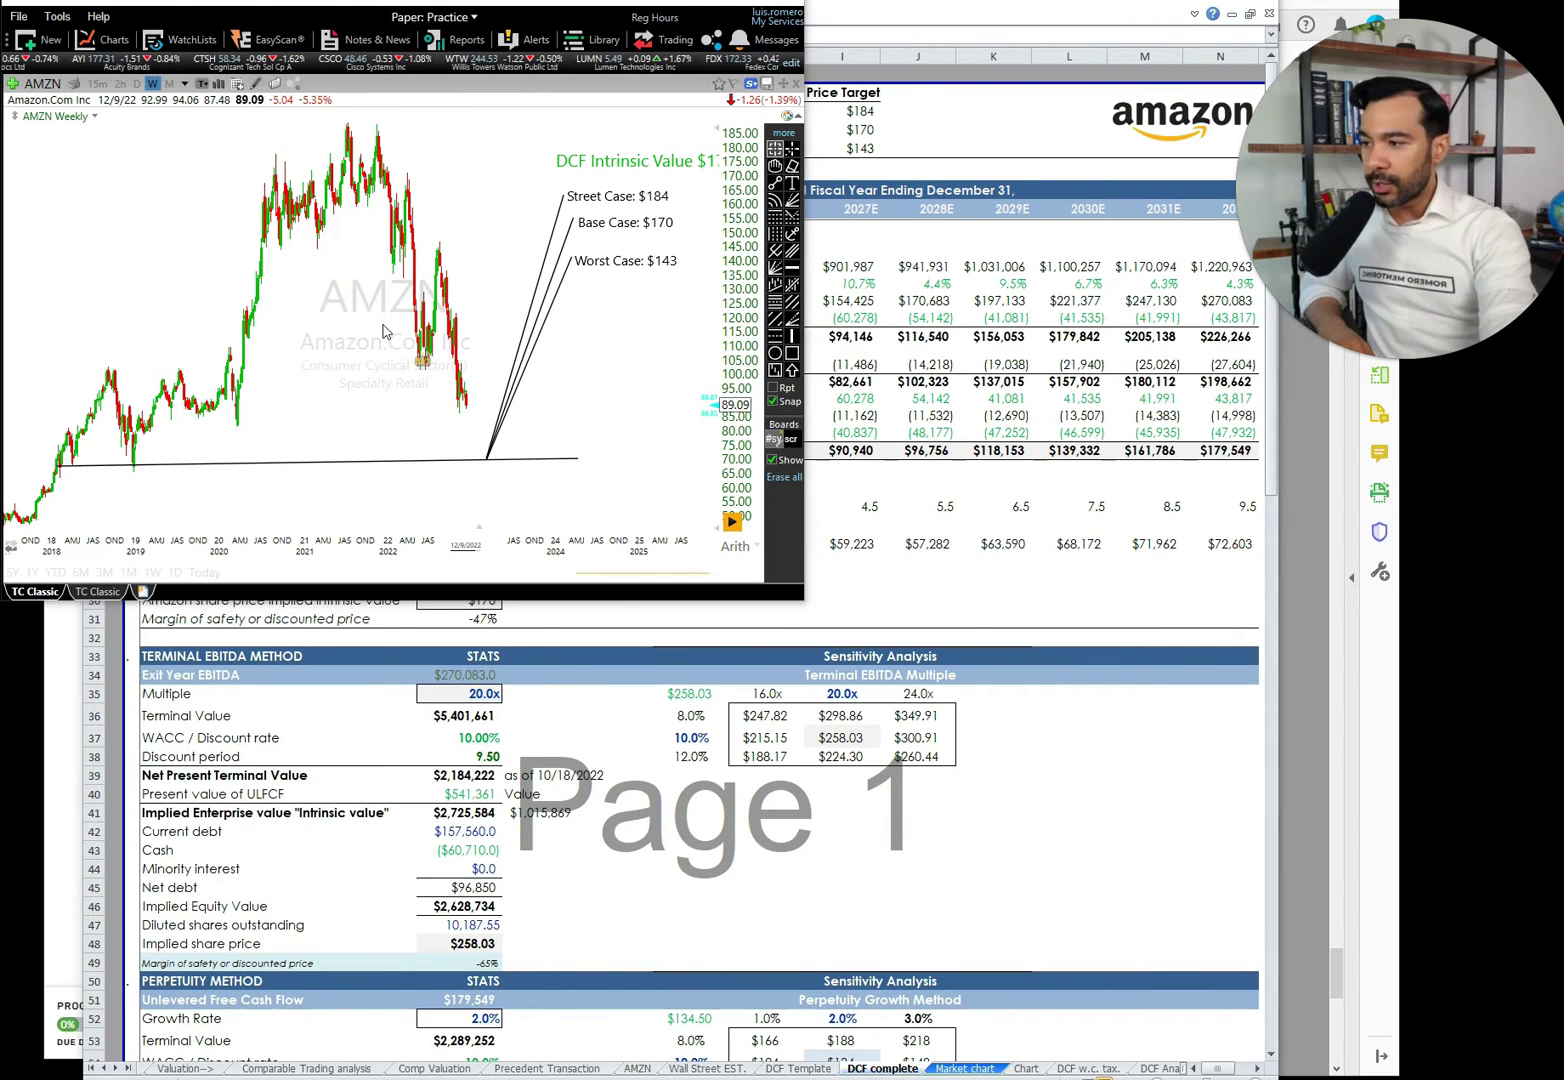
Sketch the decline and rebound toward the case targets, clear the ink, and extend the chart into later years.
drag(382, 126, 528, 499)
mouse_move(427, 414)
mouse_down()
mouse_move(498, 478)
mouse_move(620, 287)
mouse_move(642, 325)
mouse_up()
mouse_move(728, 123)
mouse_down()
mouse_move(500, 172)
mouse_move(755, 225)
mouse_move(718, 123)
mouse_up()
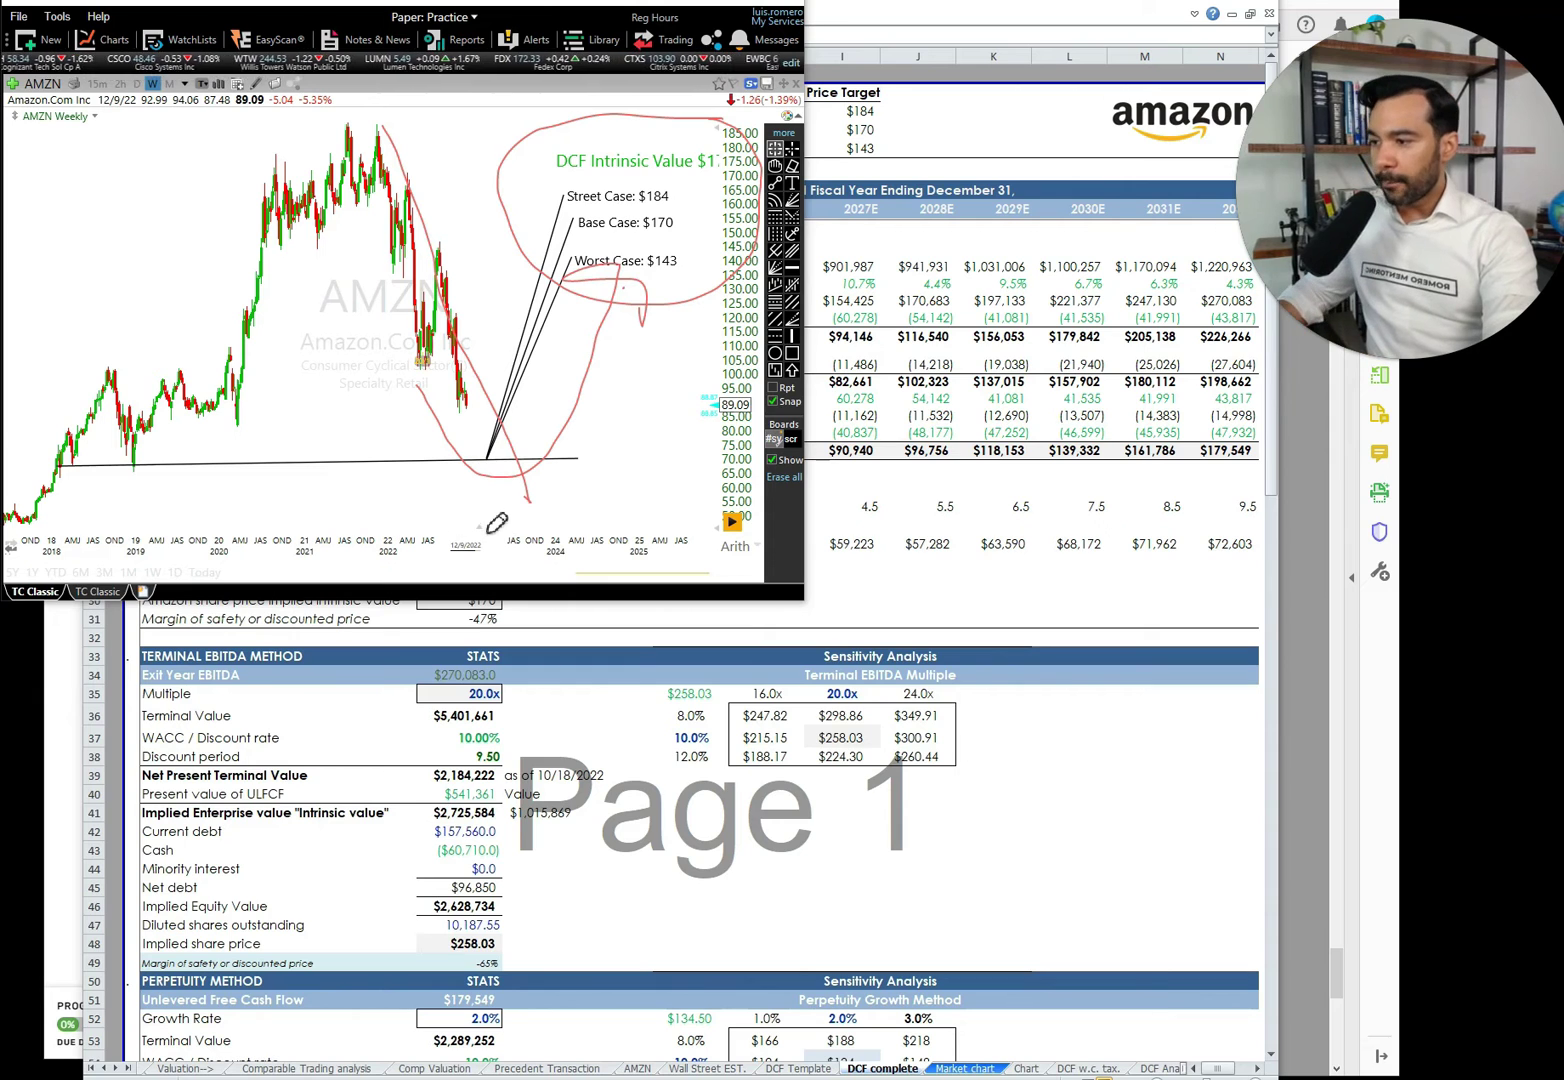
key(Escape)
drag(470, 527, 433, 543)
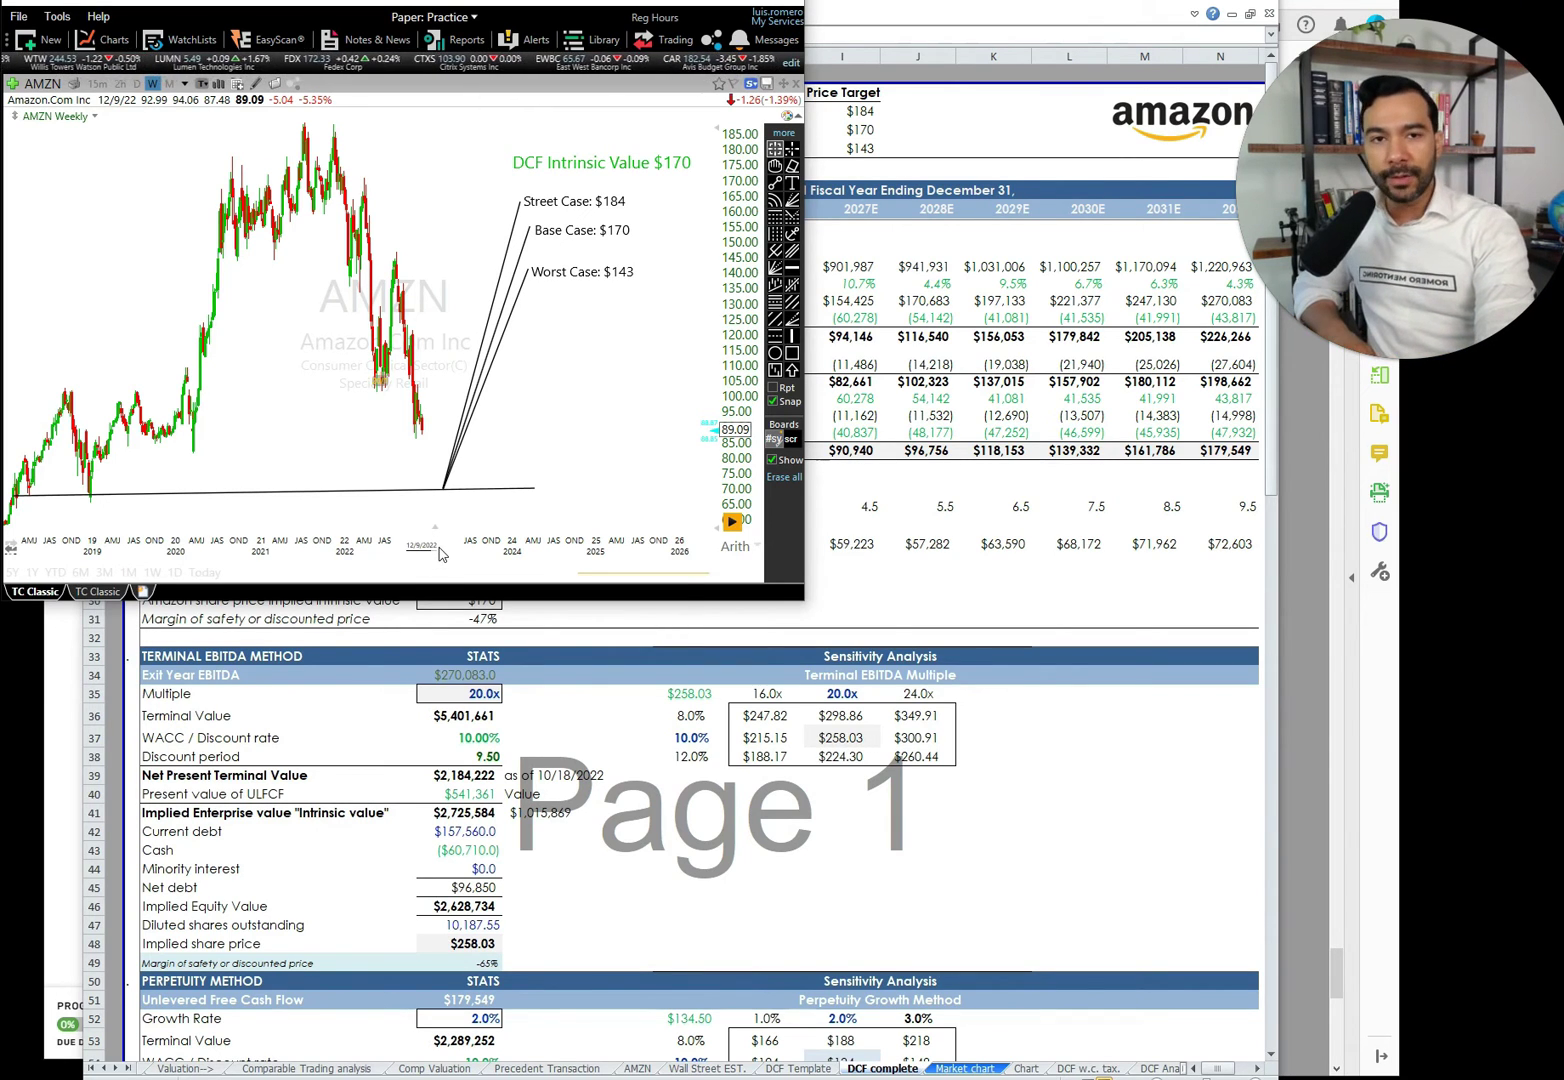
click(946, 506)
Flip back through the workbook sheets, including Comp Valuation, then return to DCF complete and bring up the Romero Mentoring overview.
key(ctrl+Page_Up)
key(ctrl+Page_Up)
key(ctrl+Page_Up)
key(ctrl+Page_Up)
key(ctrl+Page_Up)
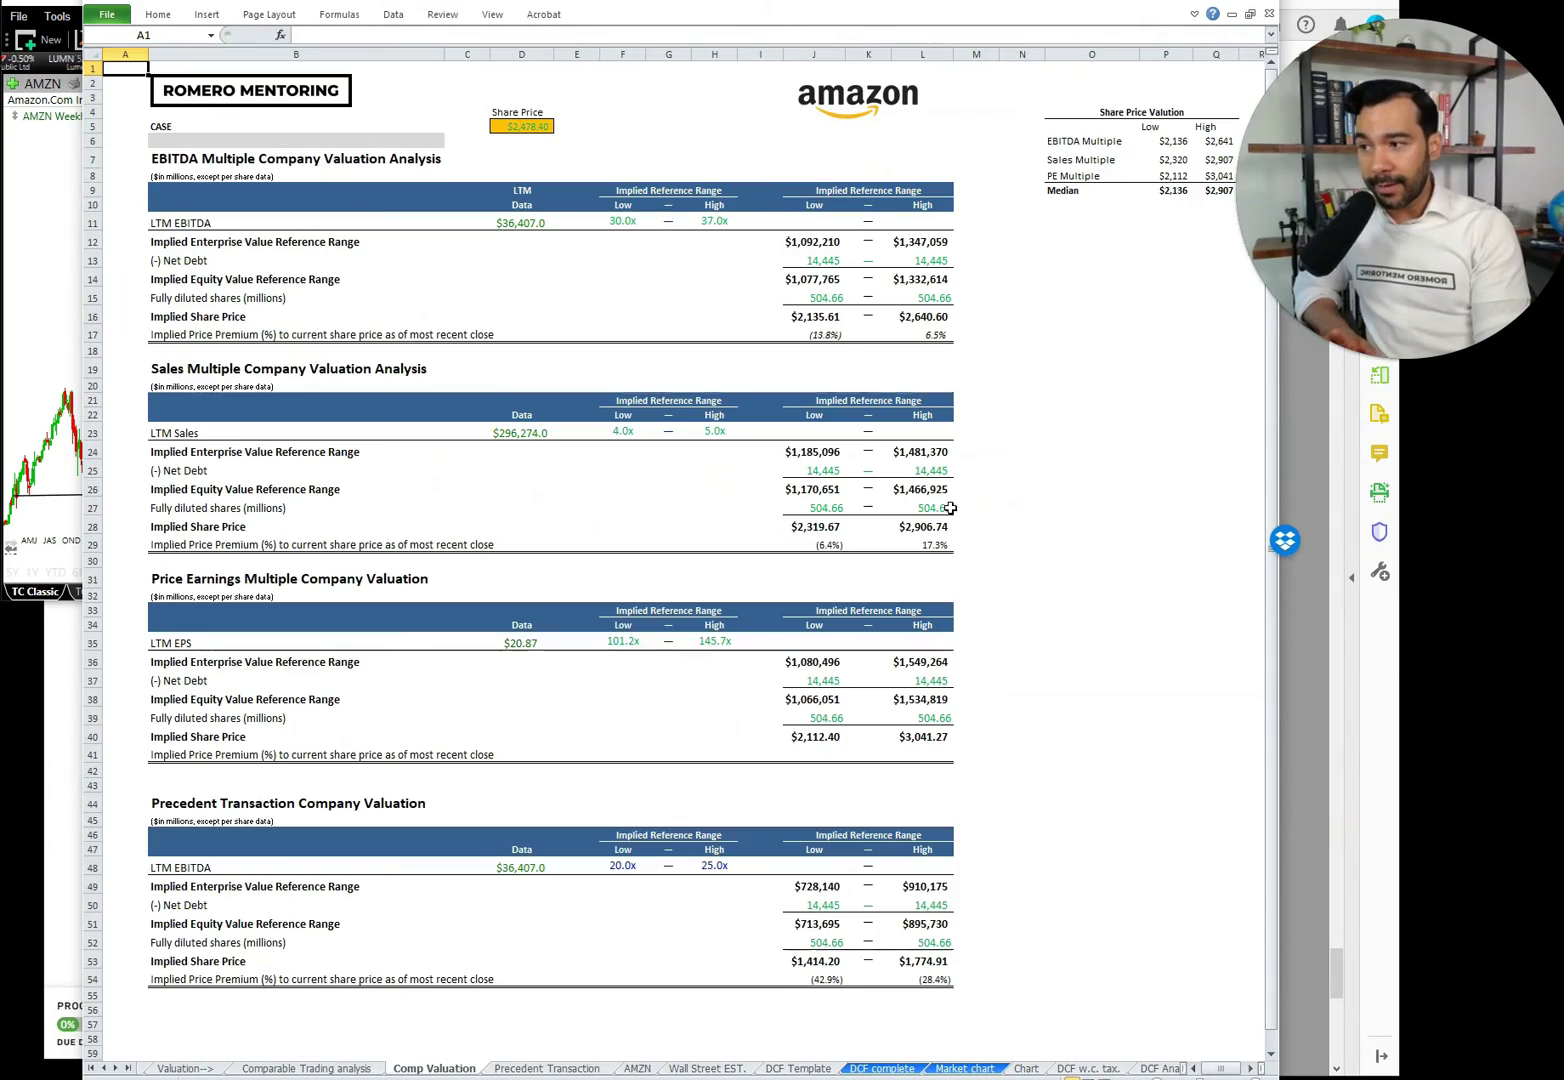
key(ctrl+Page_Up)
key(ctrl+Page_Up)
key(ctrl+Page_Up)
key(ctrl+Page_Up)
key(ctrl+Page_Up)
key(ctrl+Page_Up)
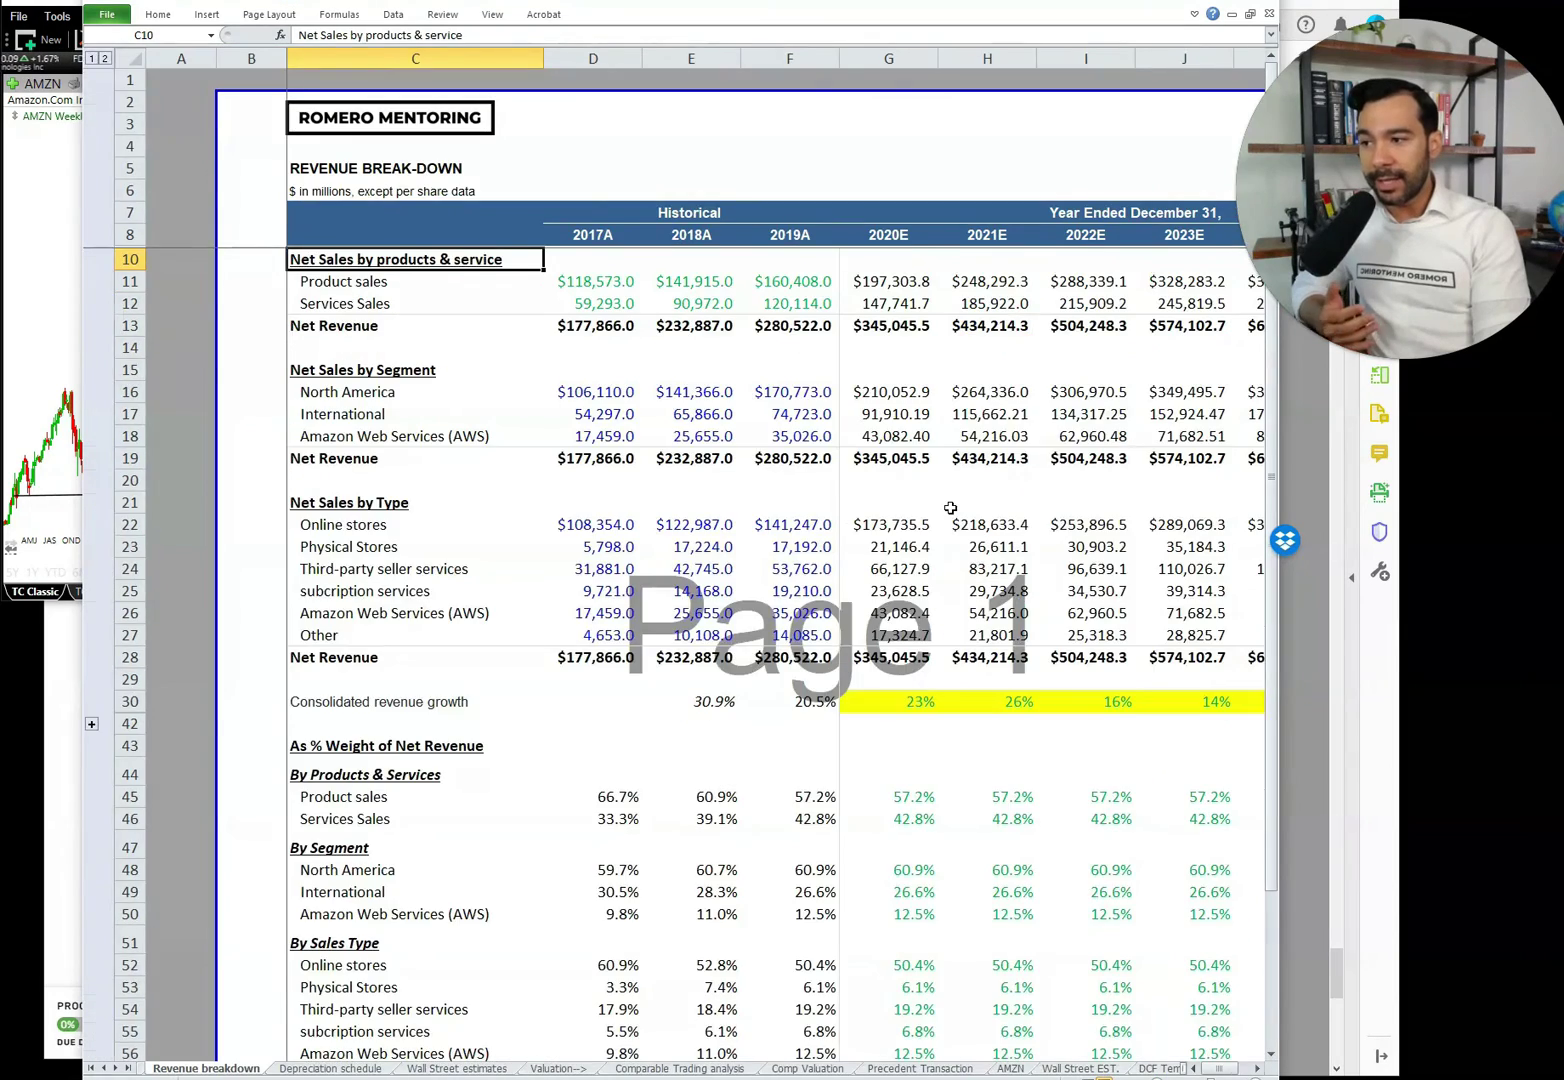
key(ctrl+Page_Up)
key(ctrl+Page_Up)
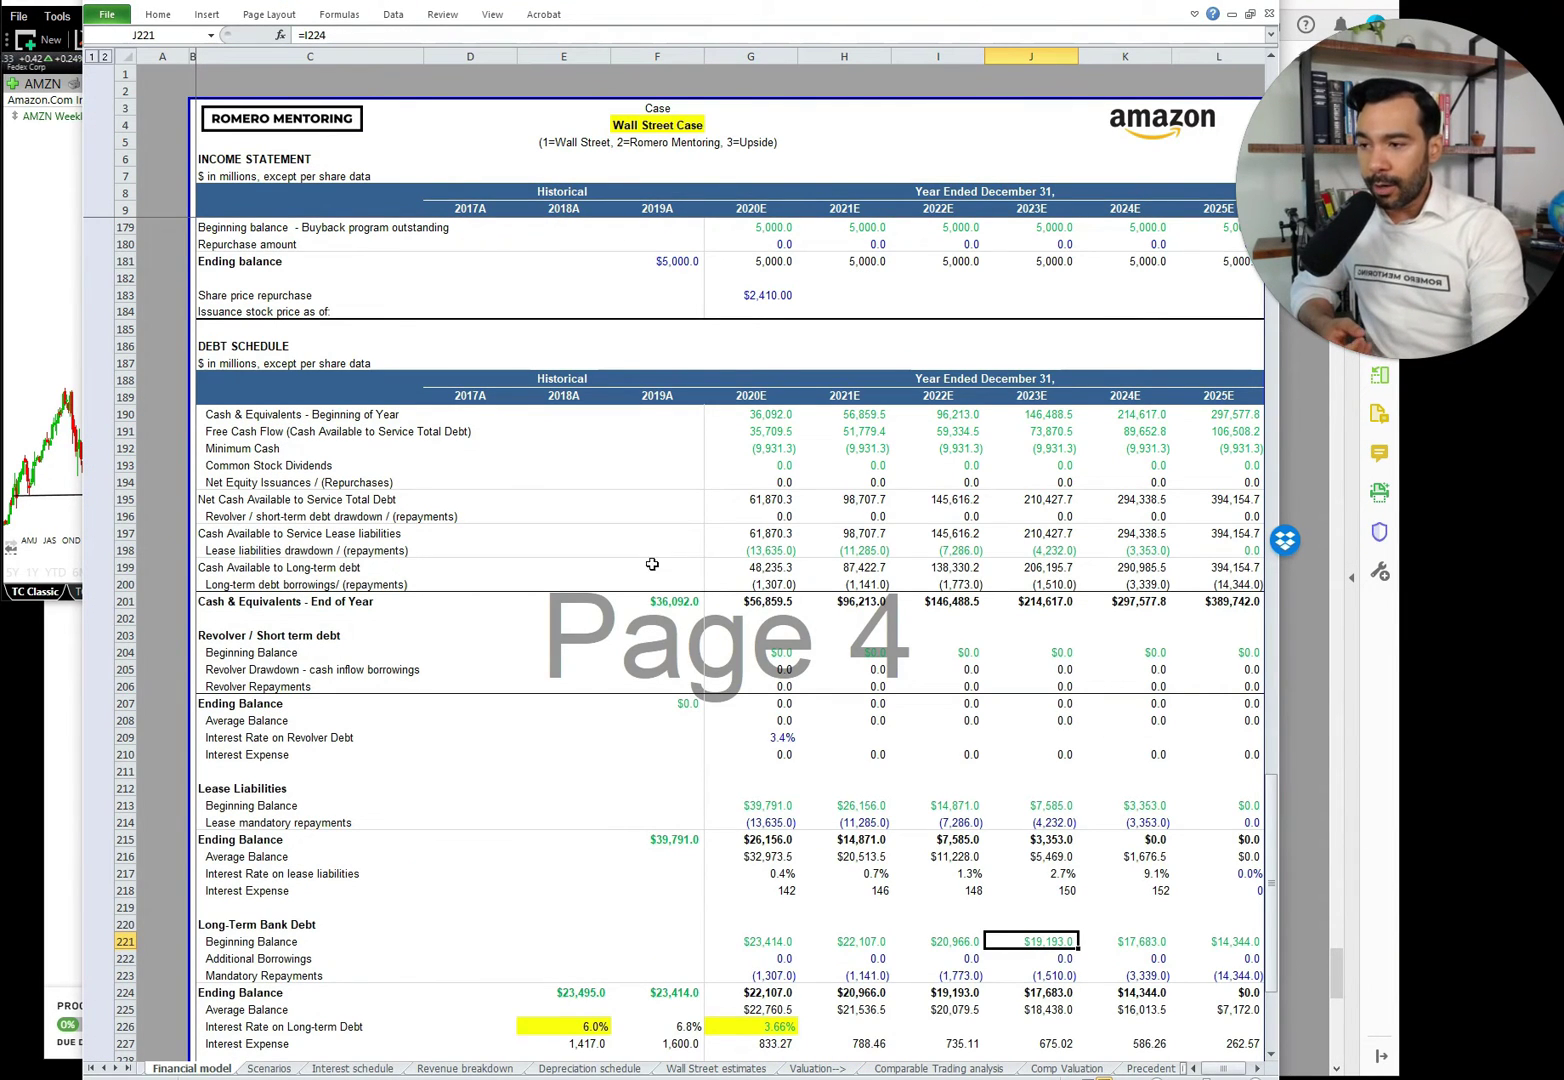
click(784, 600)
scroll(780, 596, up, 8)
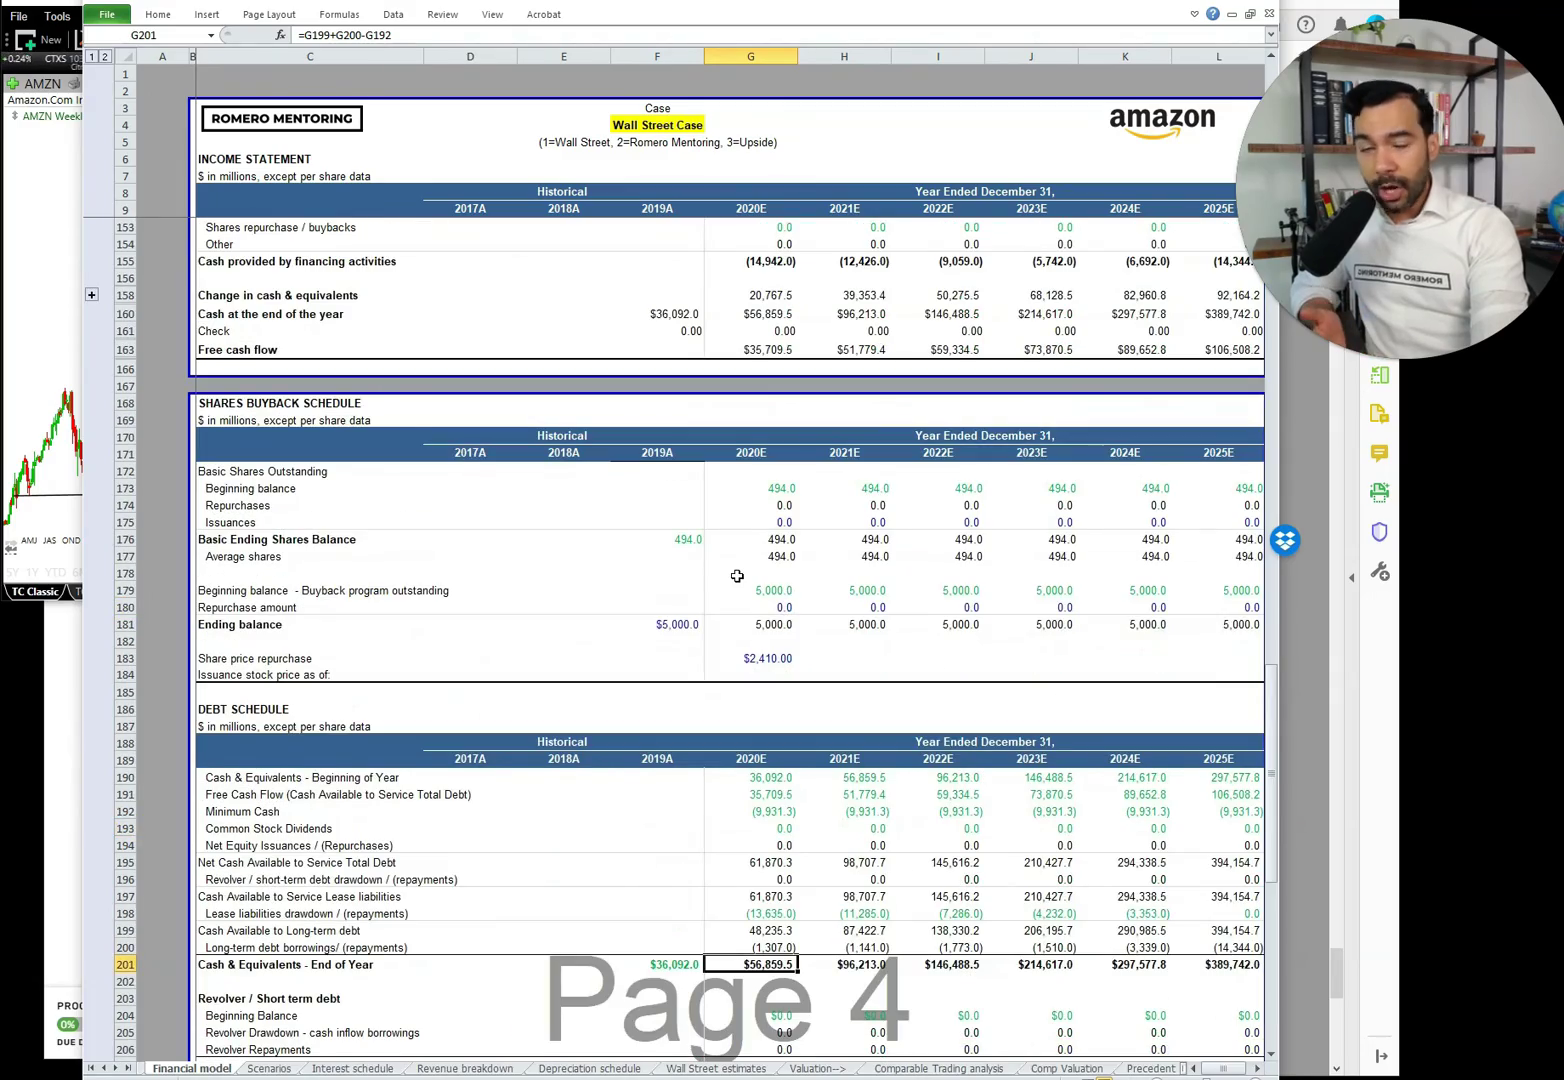
scroll(737, 576, up, 20)
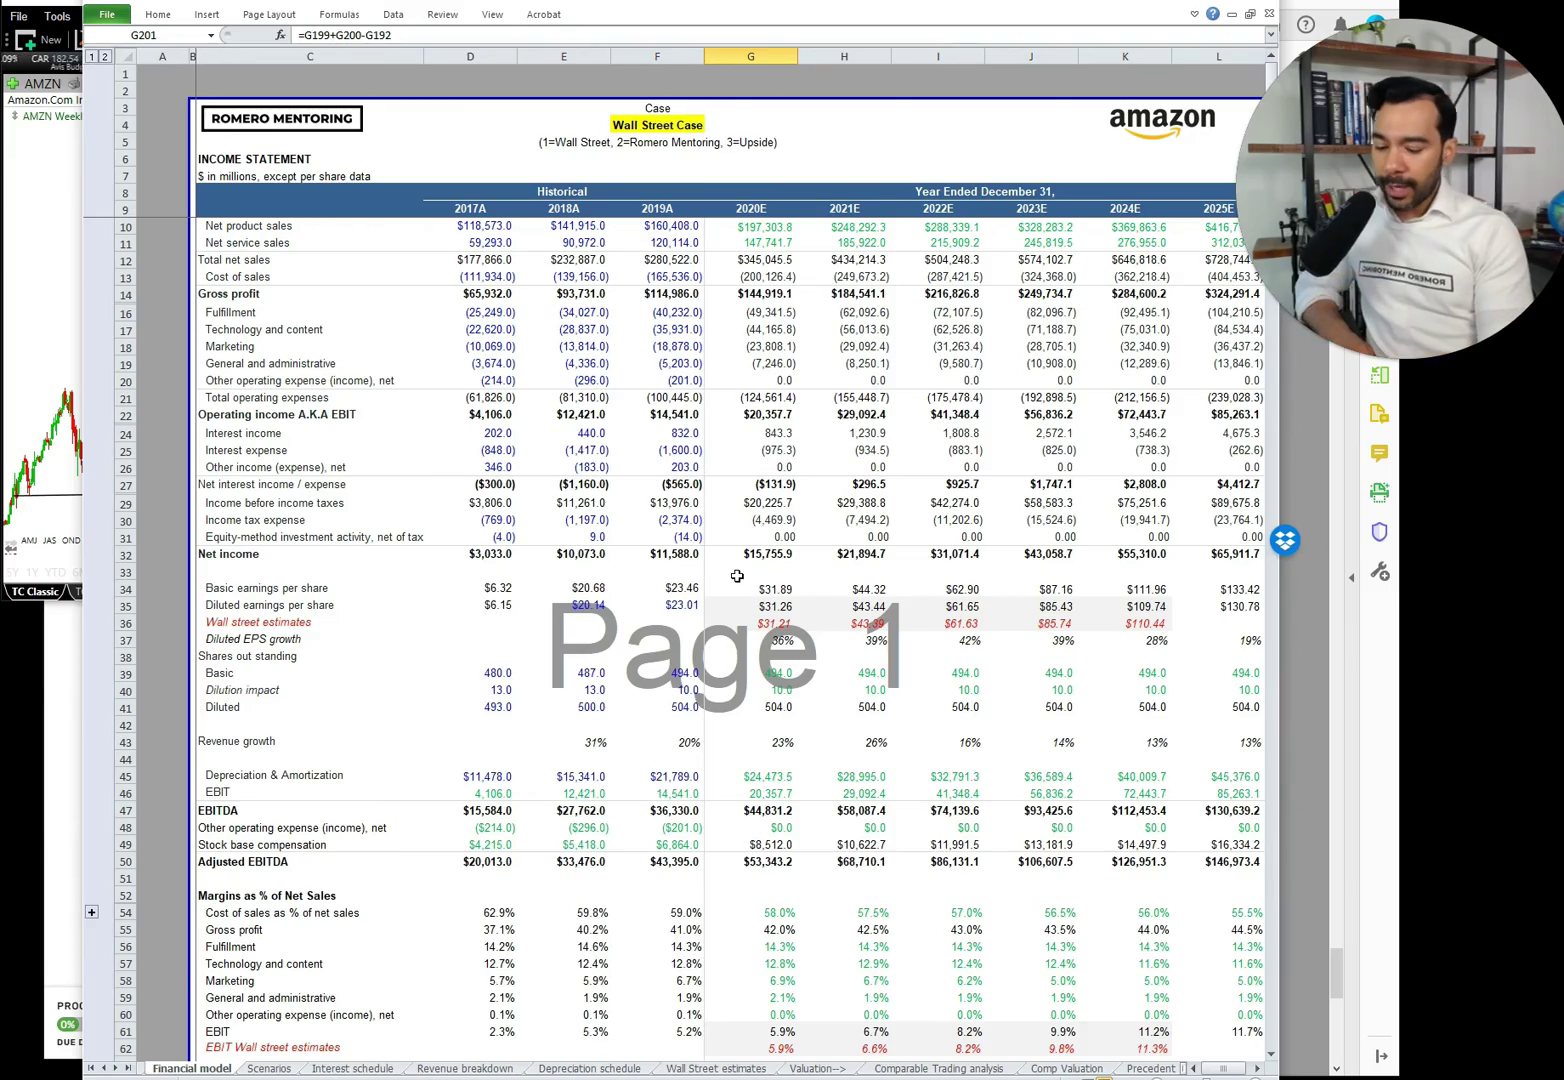
key(ctrl+Page_Down)
key(ctrl+Page_Down)
key(ctrl+Page_Down)
key(ctrl+Page_Down)
key(ctrl+Page_Down)
key(ctrl+Page_Down)
key(ctrl+Page_Down)
key(ctrl+Page_Down)
key(ctrl+Page_Down)
key(ctrl+Page_Down)
key(ctrl+Page_Down)
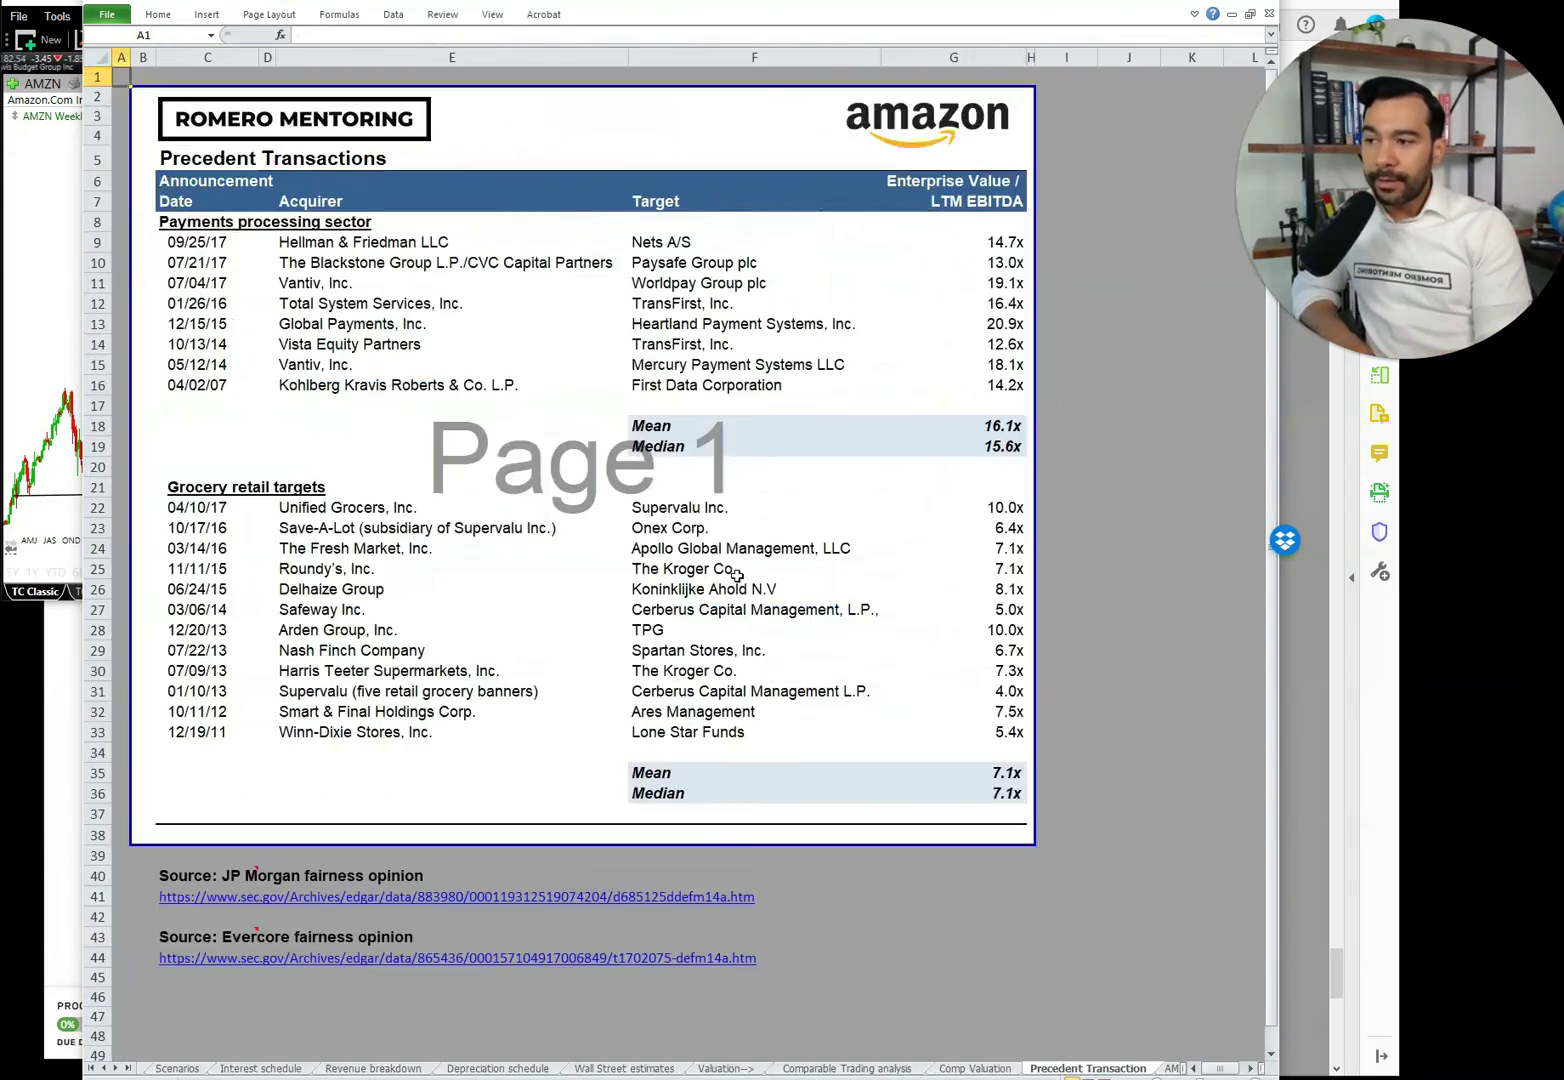
key(ctrl+Page_Down)
key(ctrl+Page_Down)
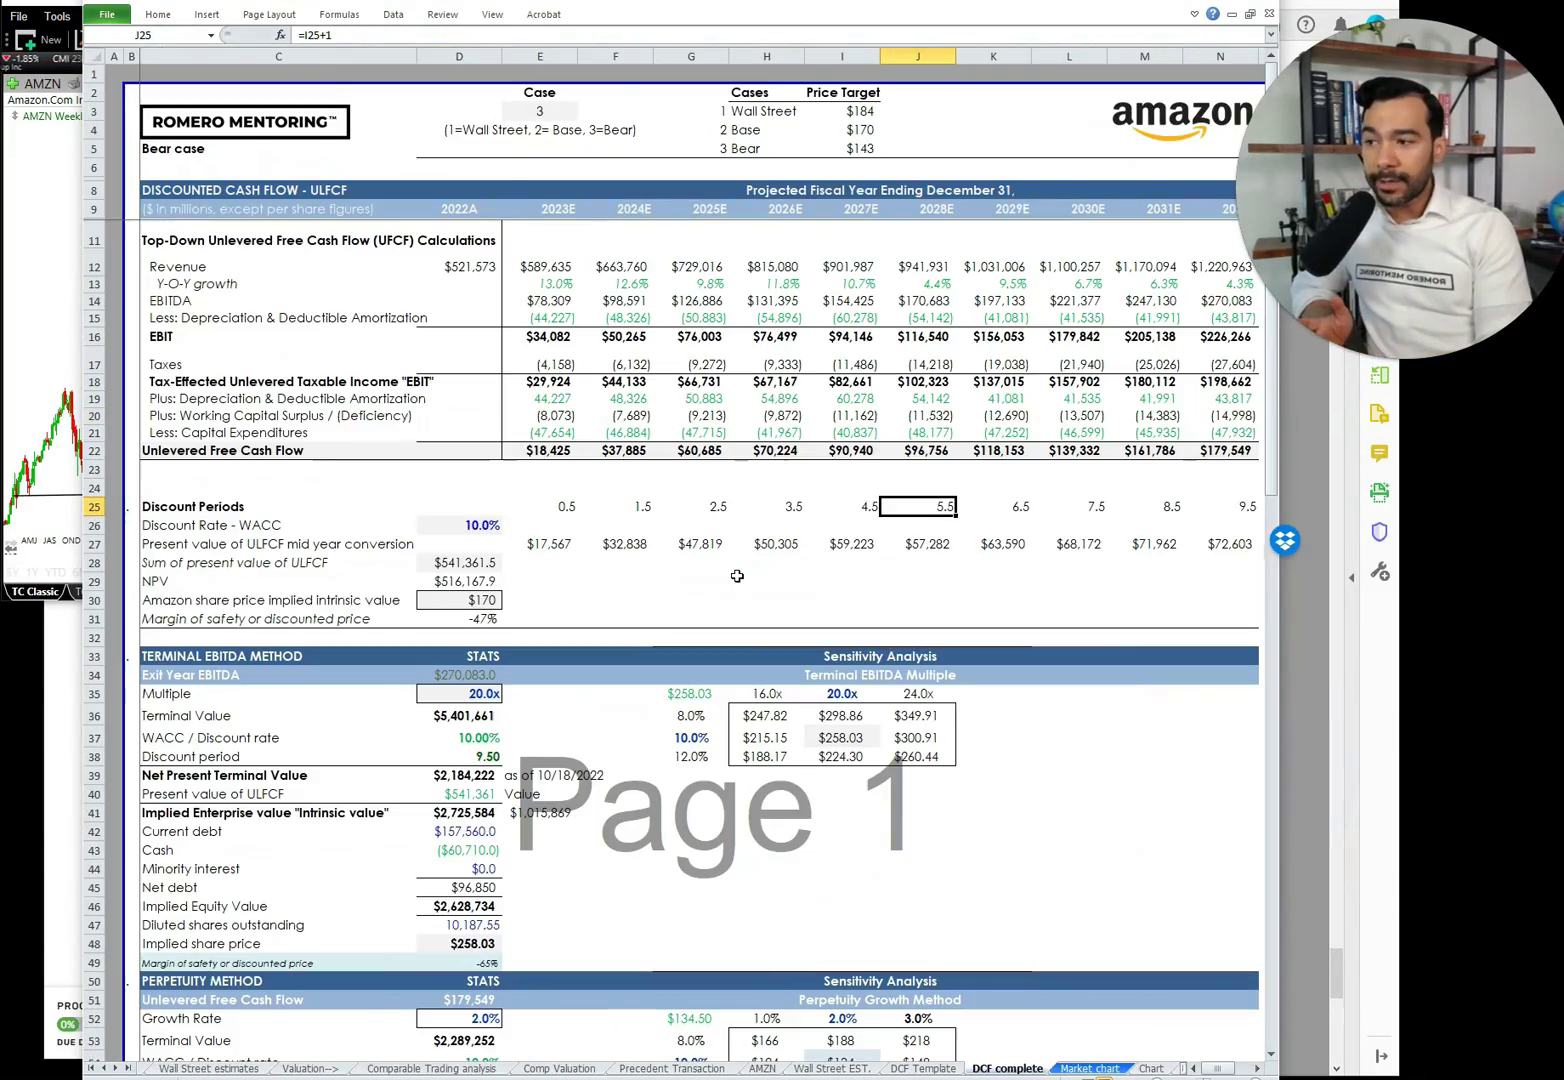
click(62, 860)
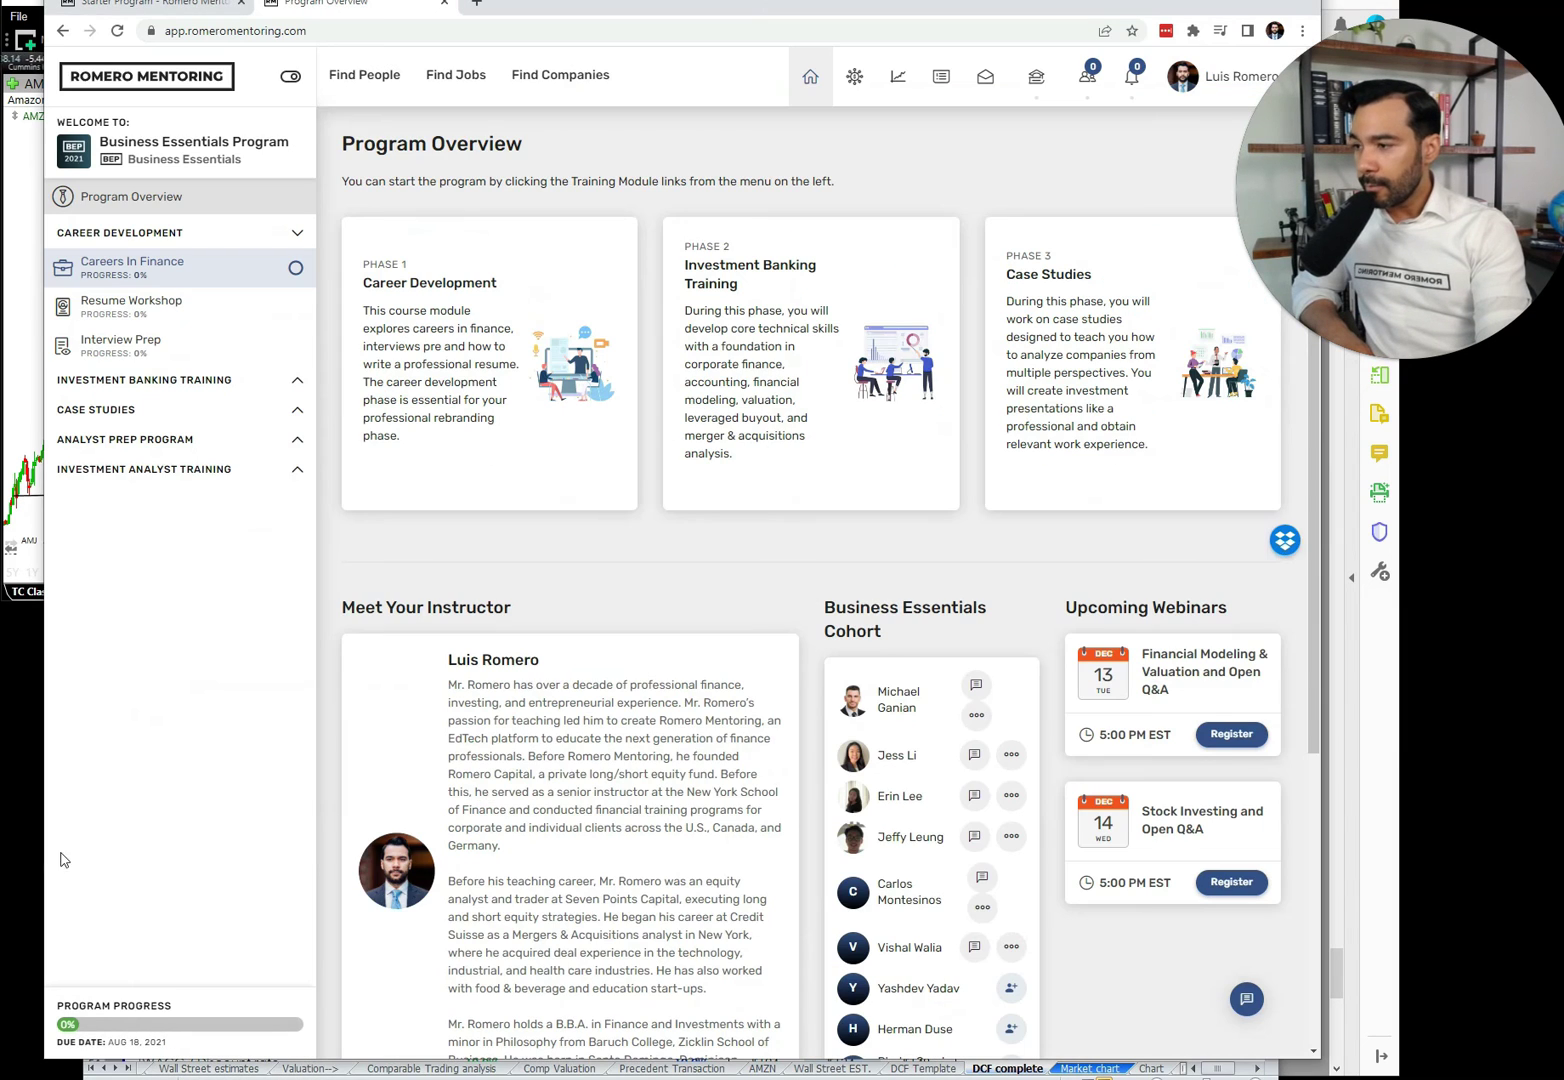
On the Starter Program page, highlight the headline and both plans' platform access figures.
click(170, 4)
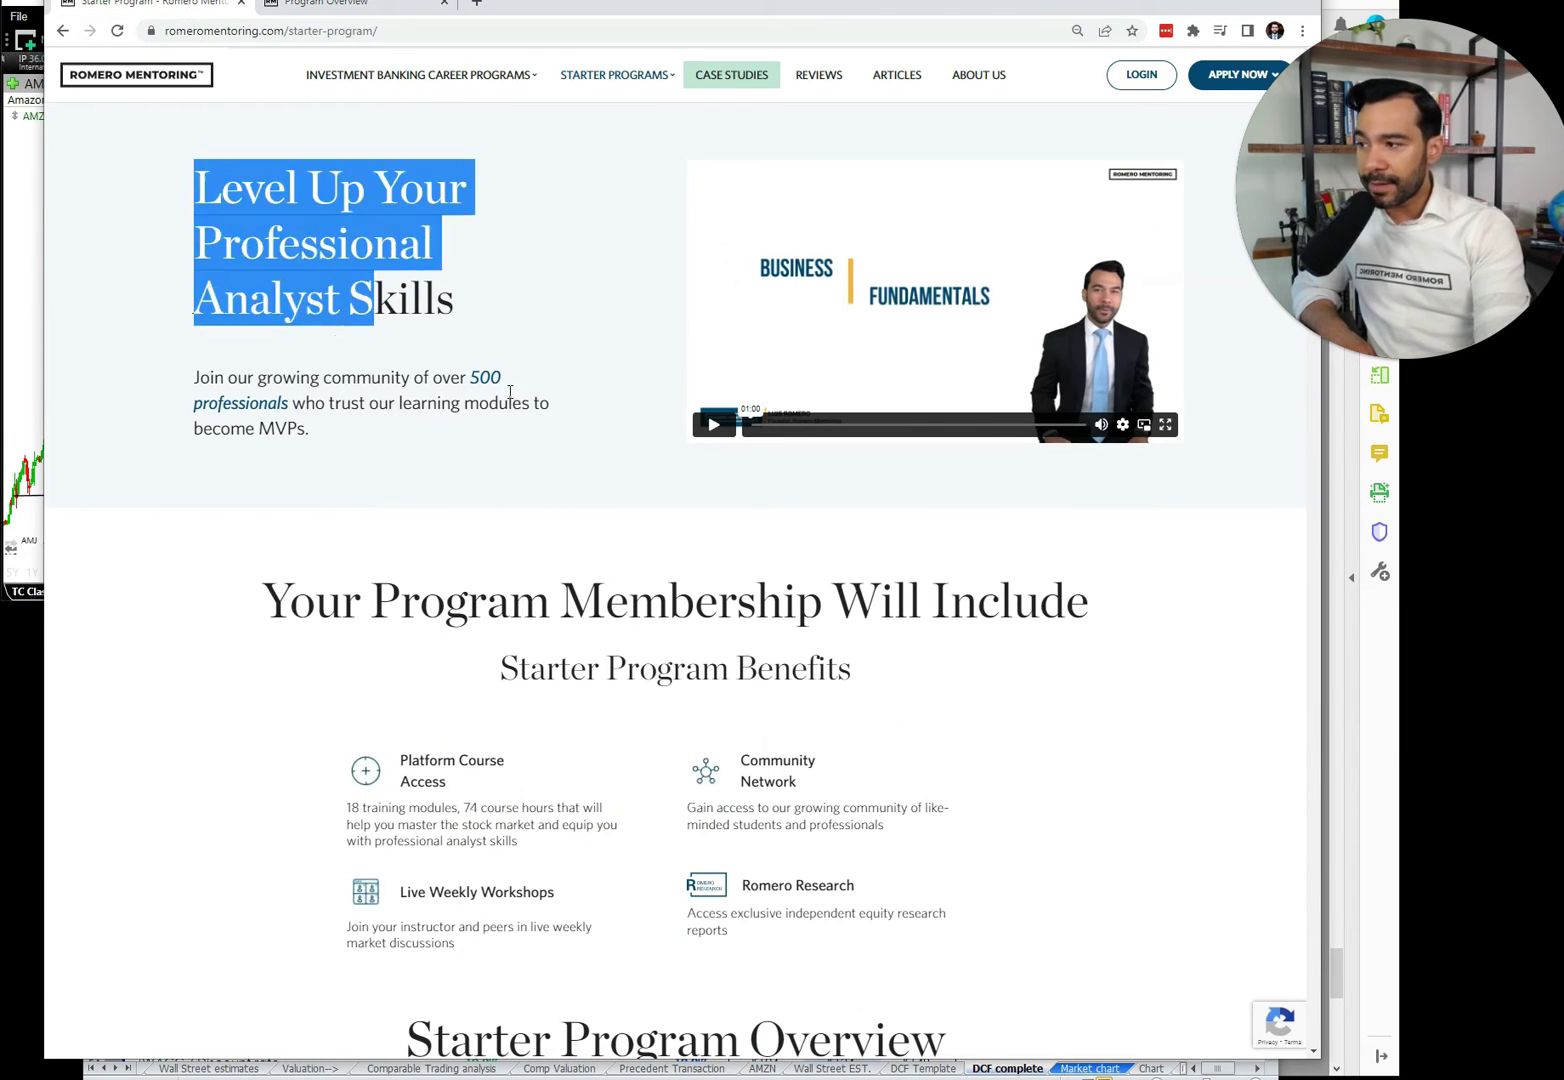
drag(192, 165, 506, 388)
scroll(459, 257, down, 15)
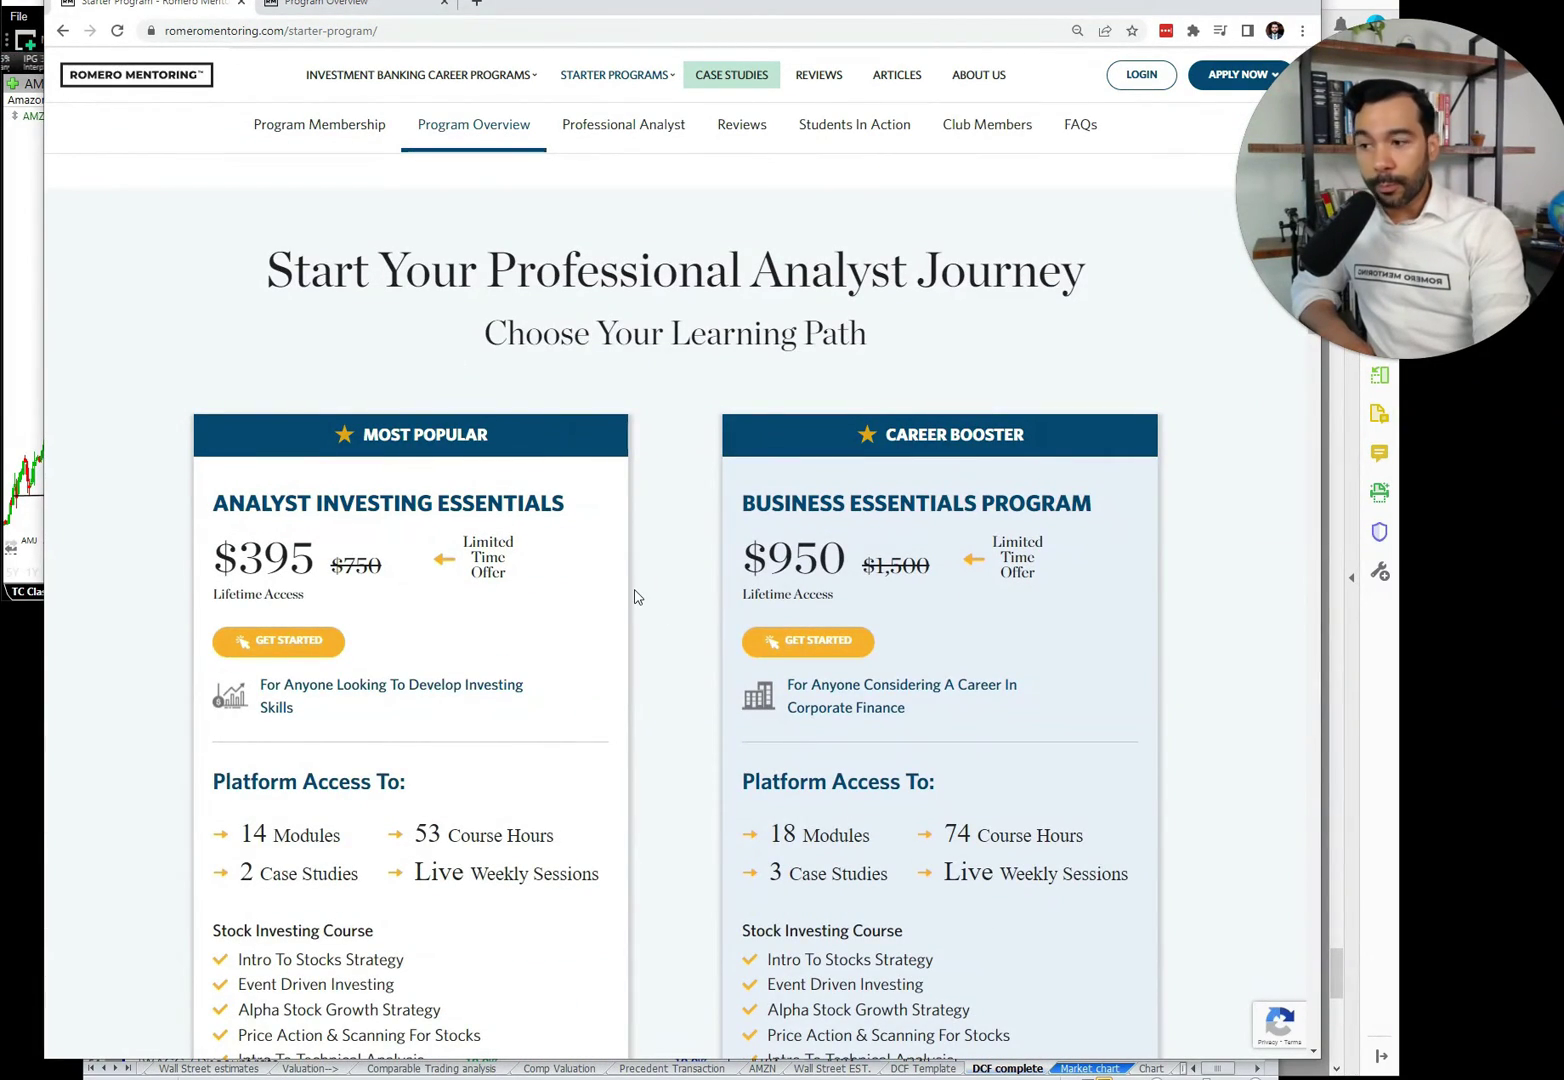
scroll(667, 614, down, 3)
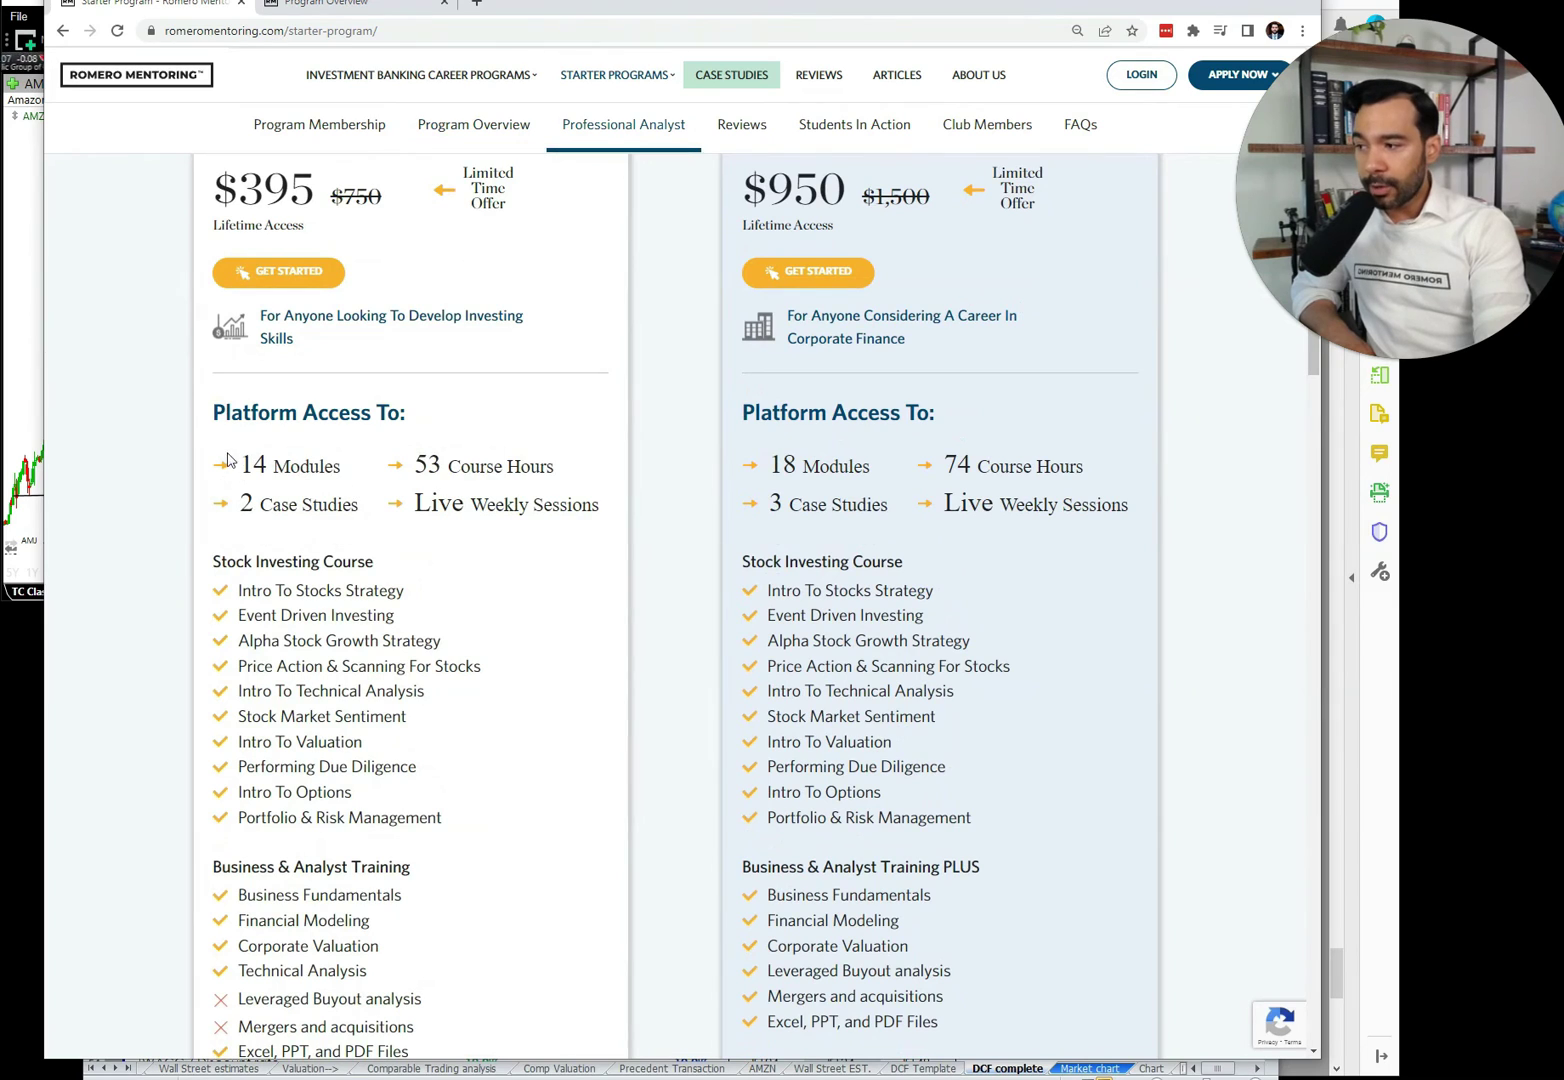
drag(235, 460, 575, 505)
drag(784, 465, 1015, 515)
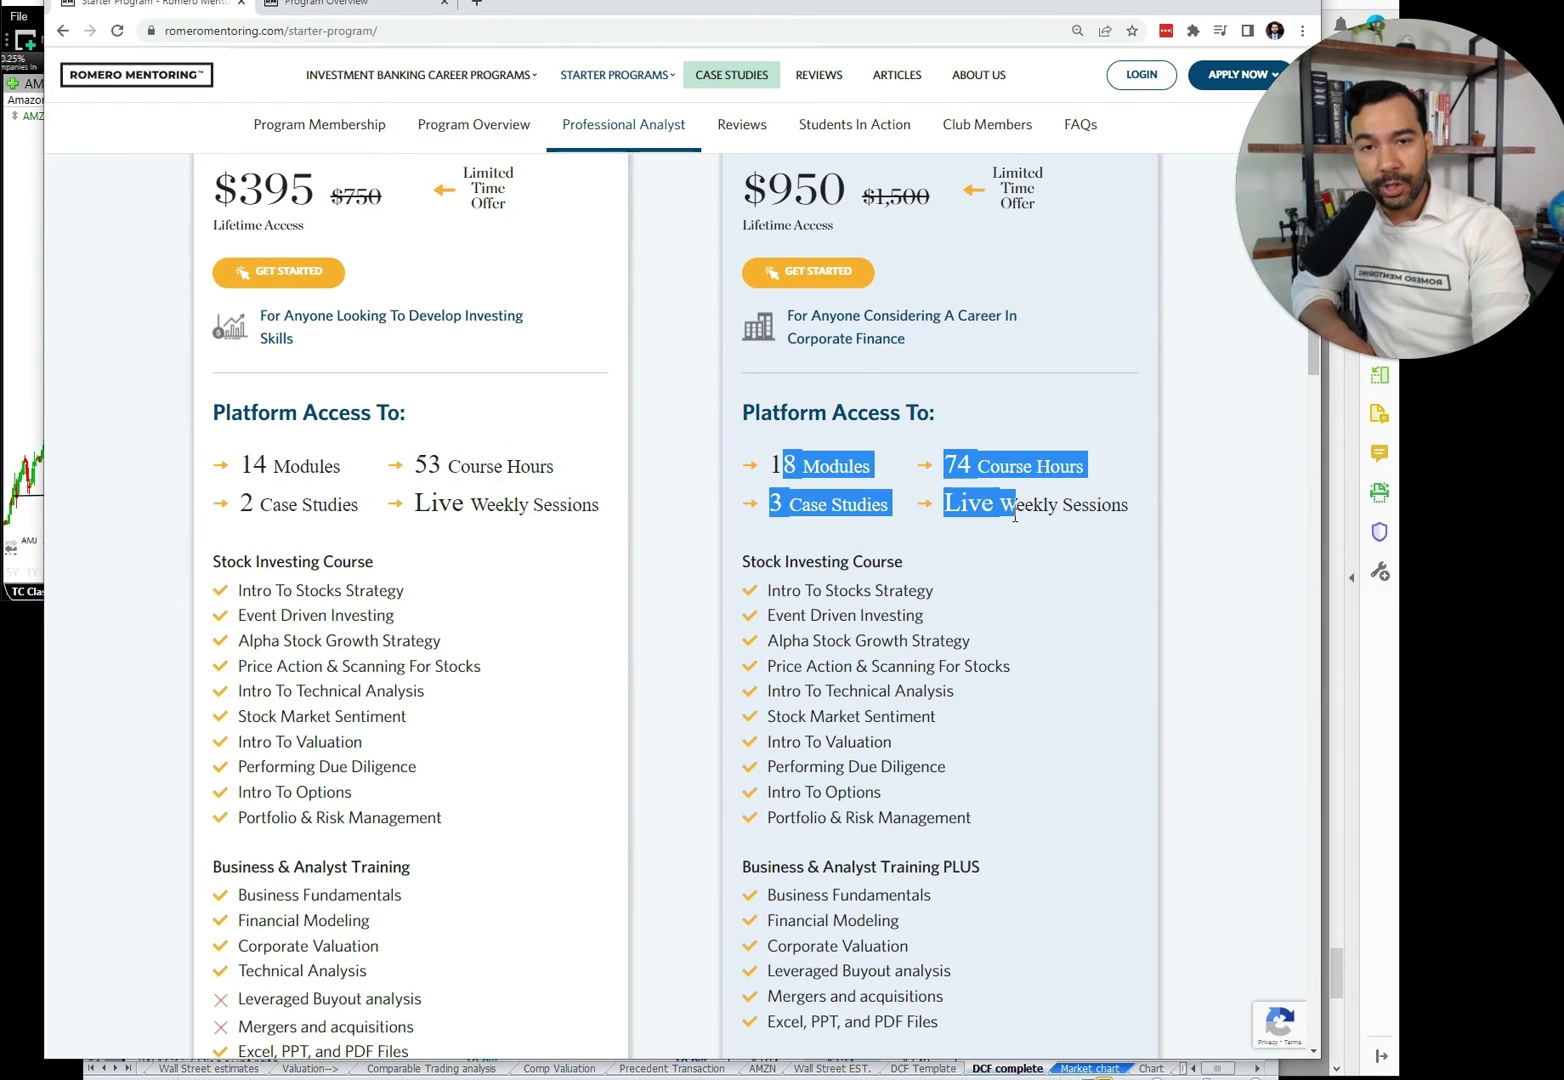
scroll(1013, 517, down, 3)
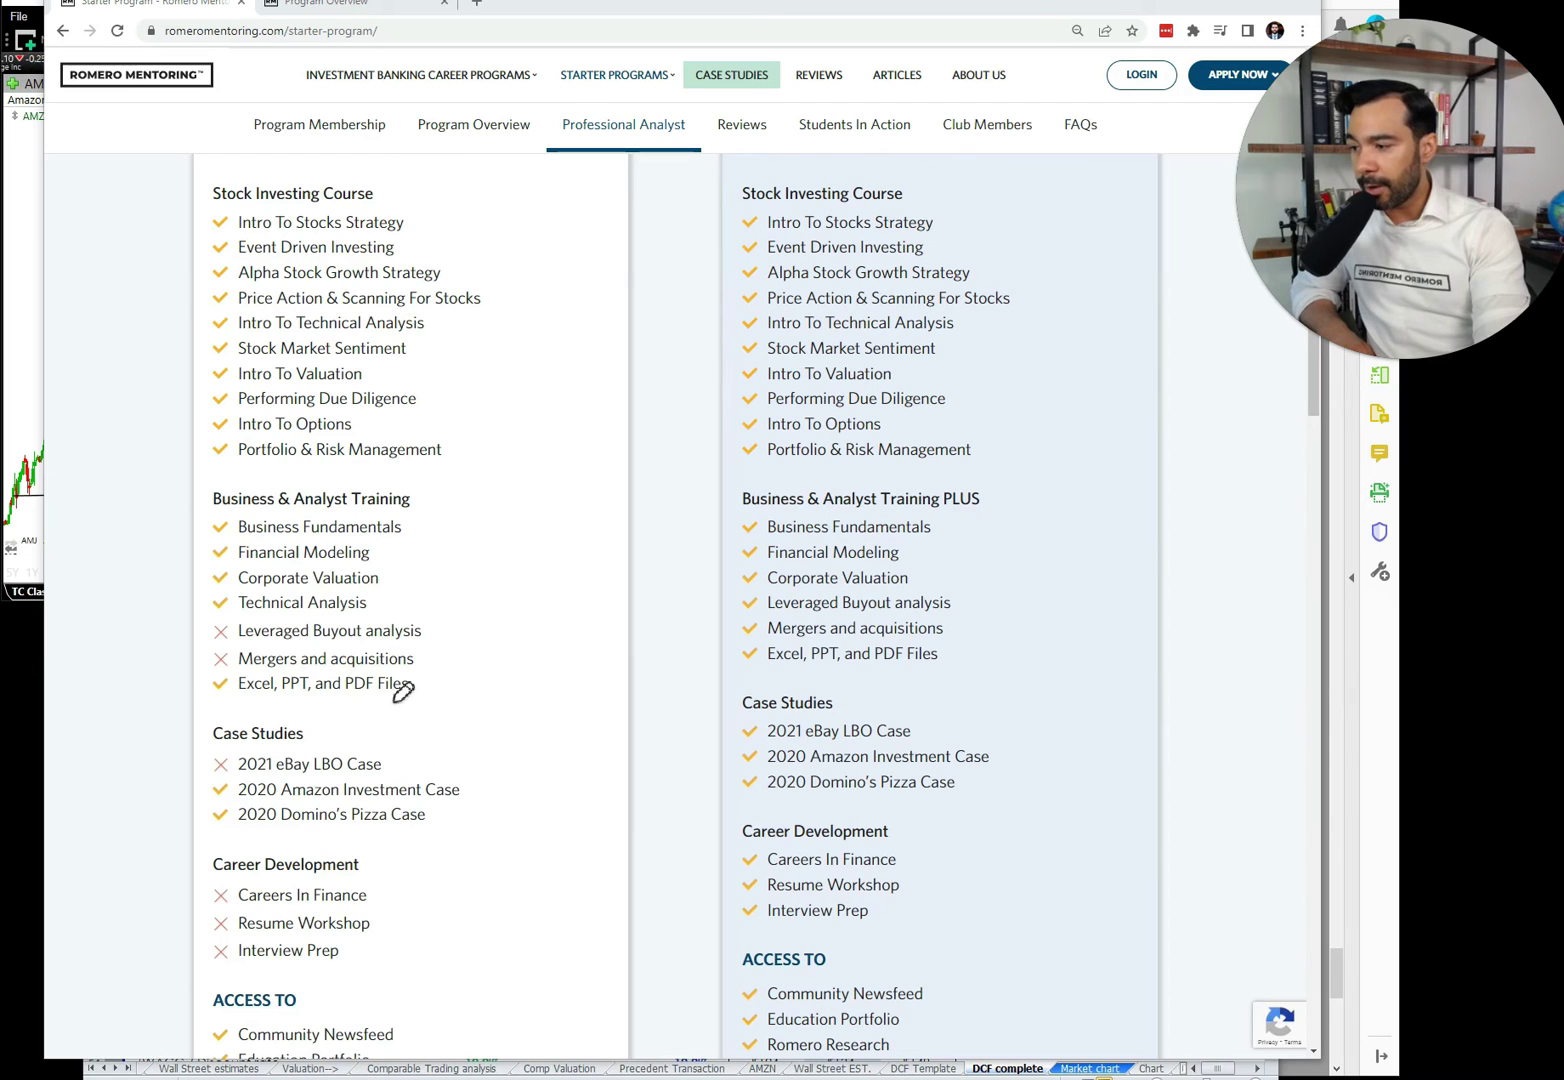
Mark the Excel, PPT and PDF Files item, Case Studies lists and 2020 Amazon Investment Case, then clear them.
mouse_move(395, 697)
mouse_down()
mouse_move(129, 788)
mouse_move(405, 640)
mouse_move(357, 637)
mouse_up()
mouse_move(972, 684)
mouse_down()
mouse_move(640, 762)
mouse_move(1012, 716)
mouse_move(745, 733)
mouse_move(970, 784)
mouse_move(1012, 760)
mouse_up()
mouse_move(471, 780)
mouse_down()
mouse_move(195, 775)
mouse_move(420, 824)
mouse_move(444, 773)
mouse_up()
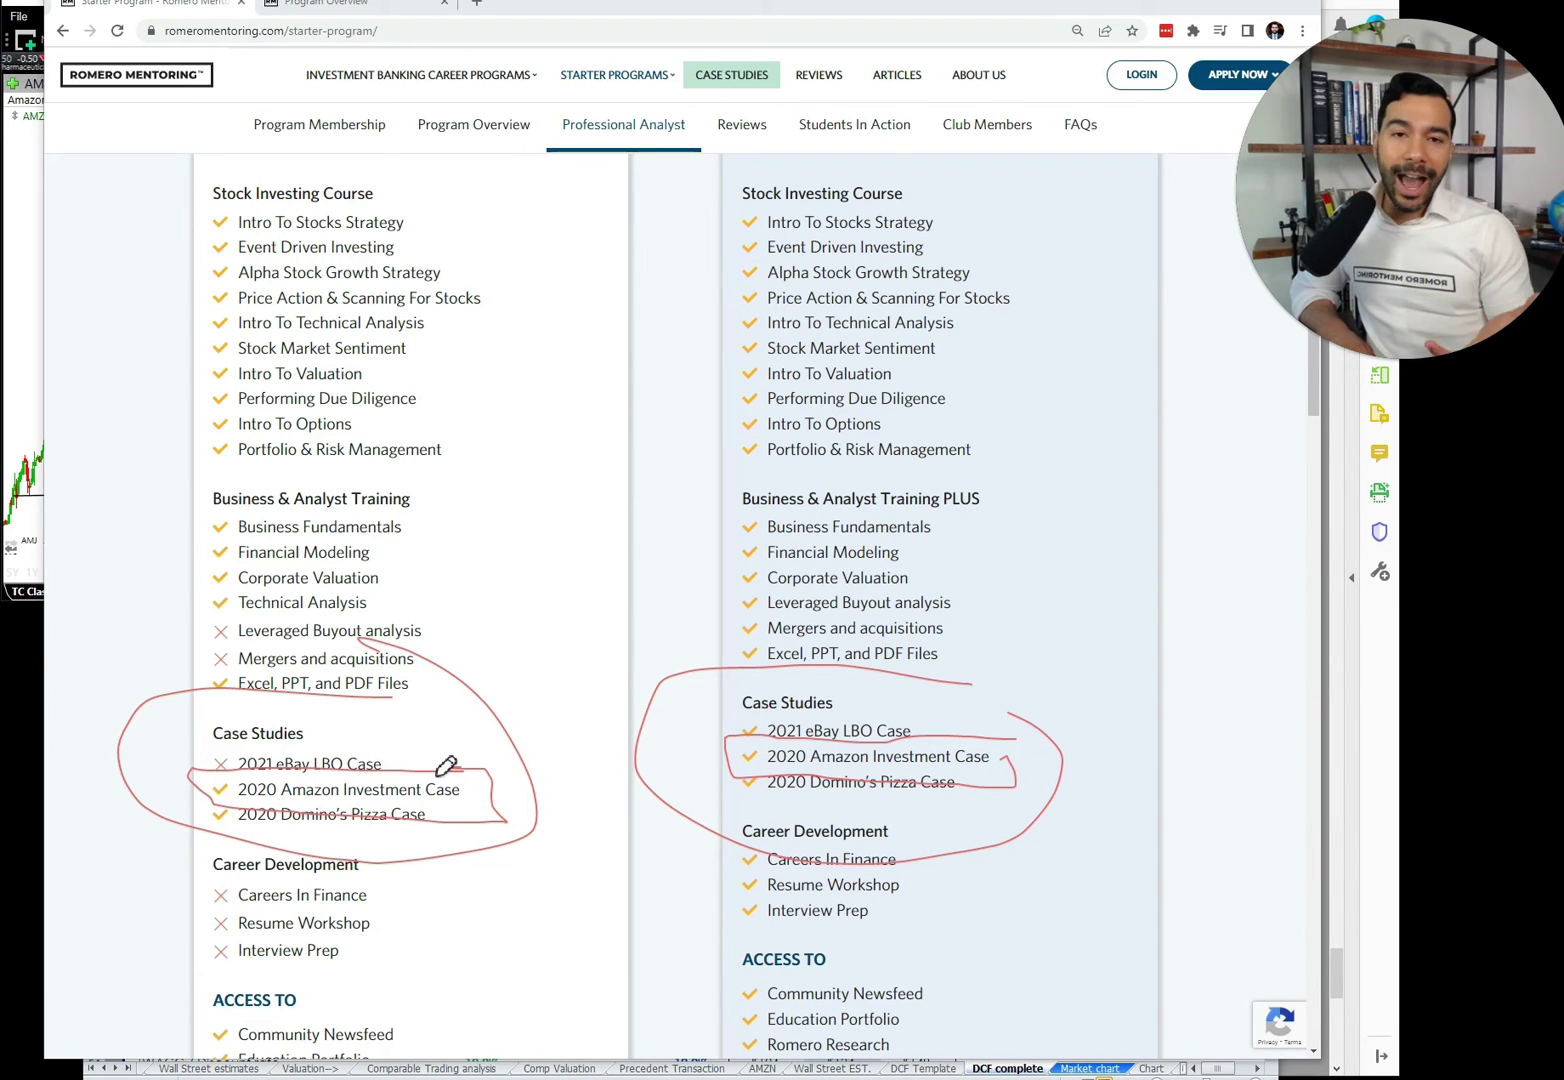
key(Escape)
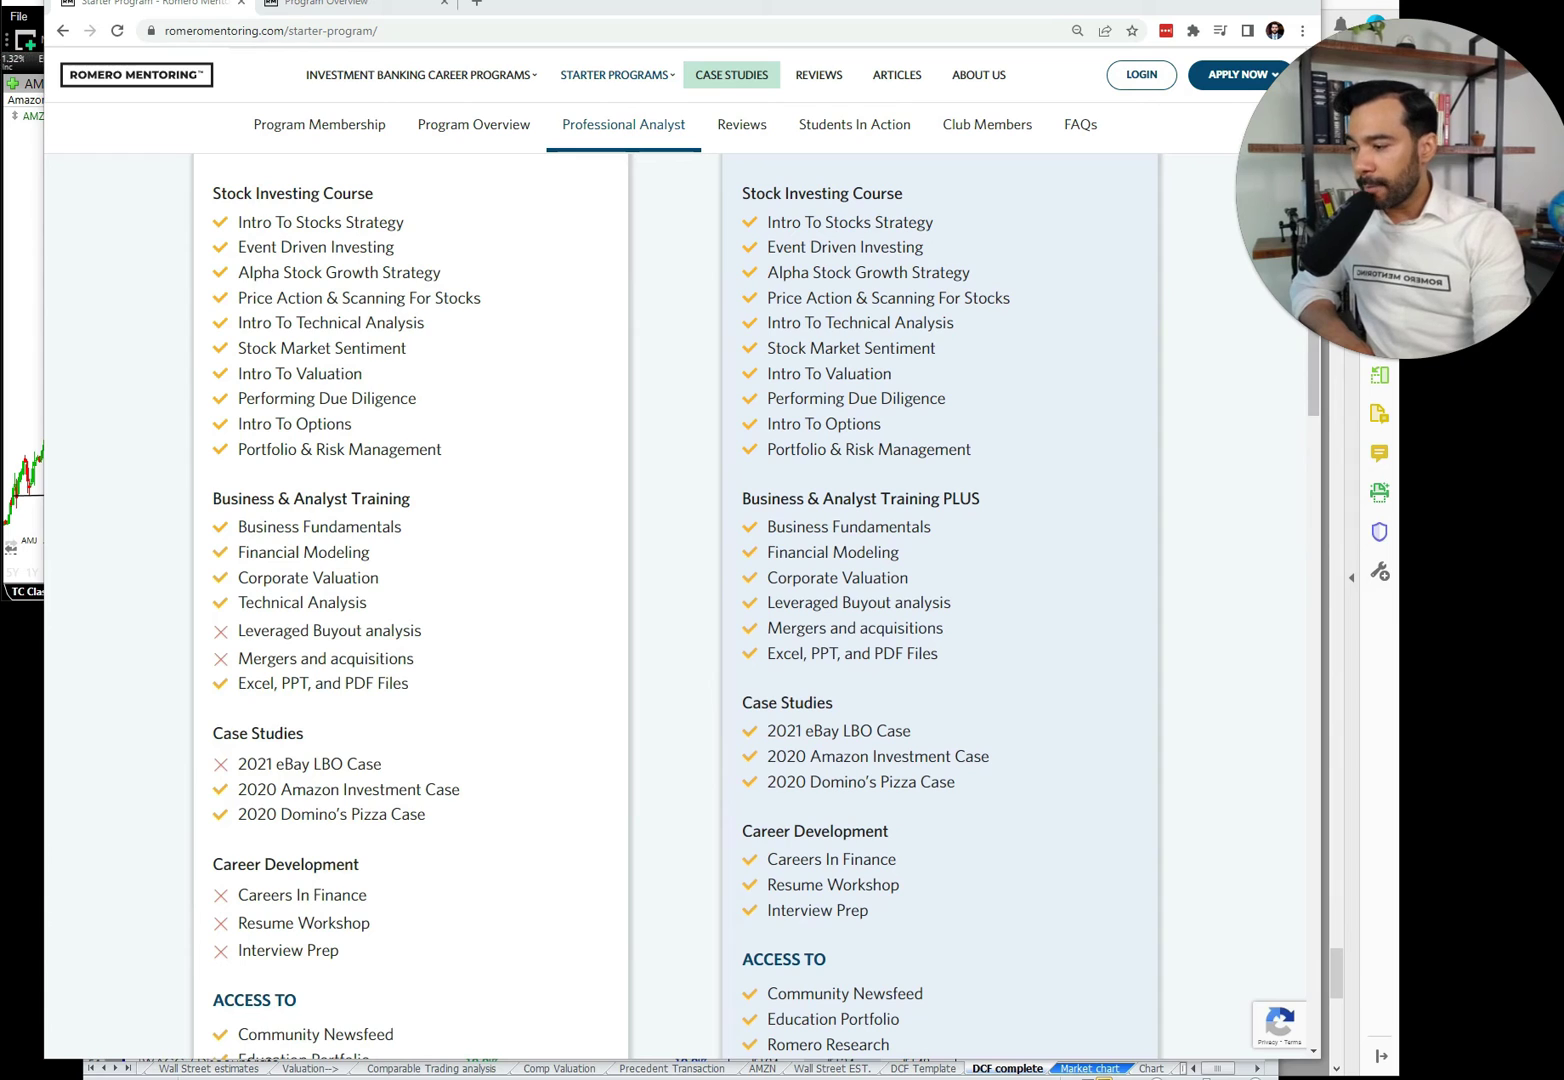
right_click(422, 74)
Open the Amazon Investment Case Study from Case Studies on the Program Overview page.
click(330, 3)
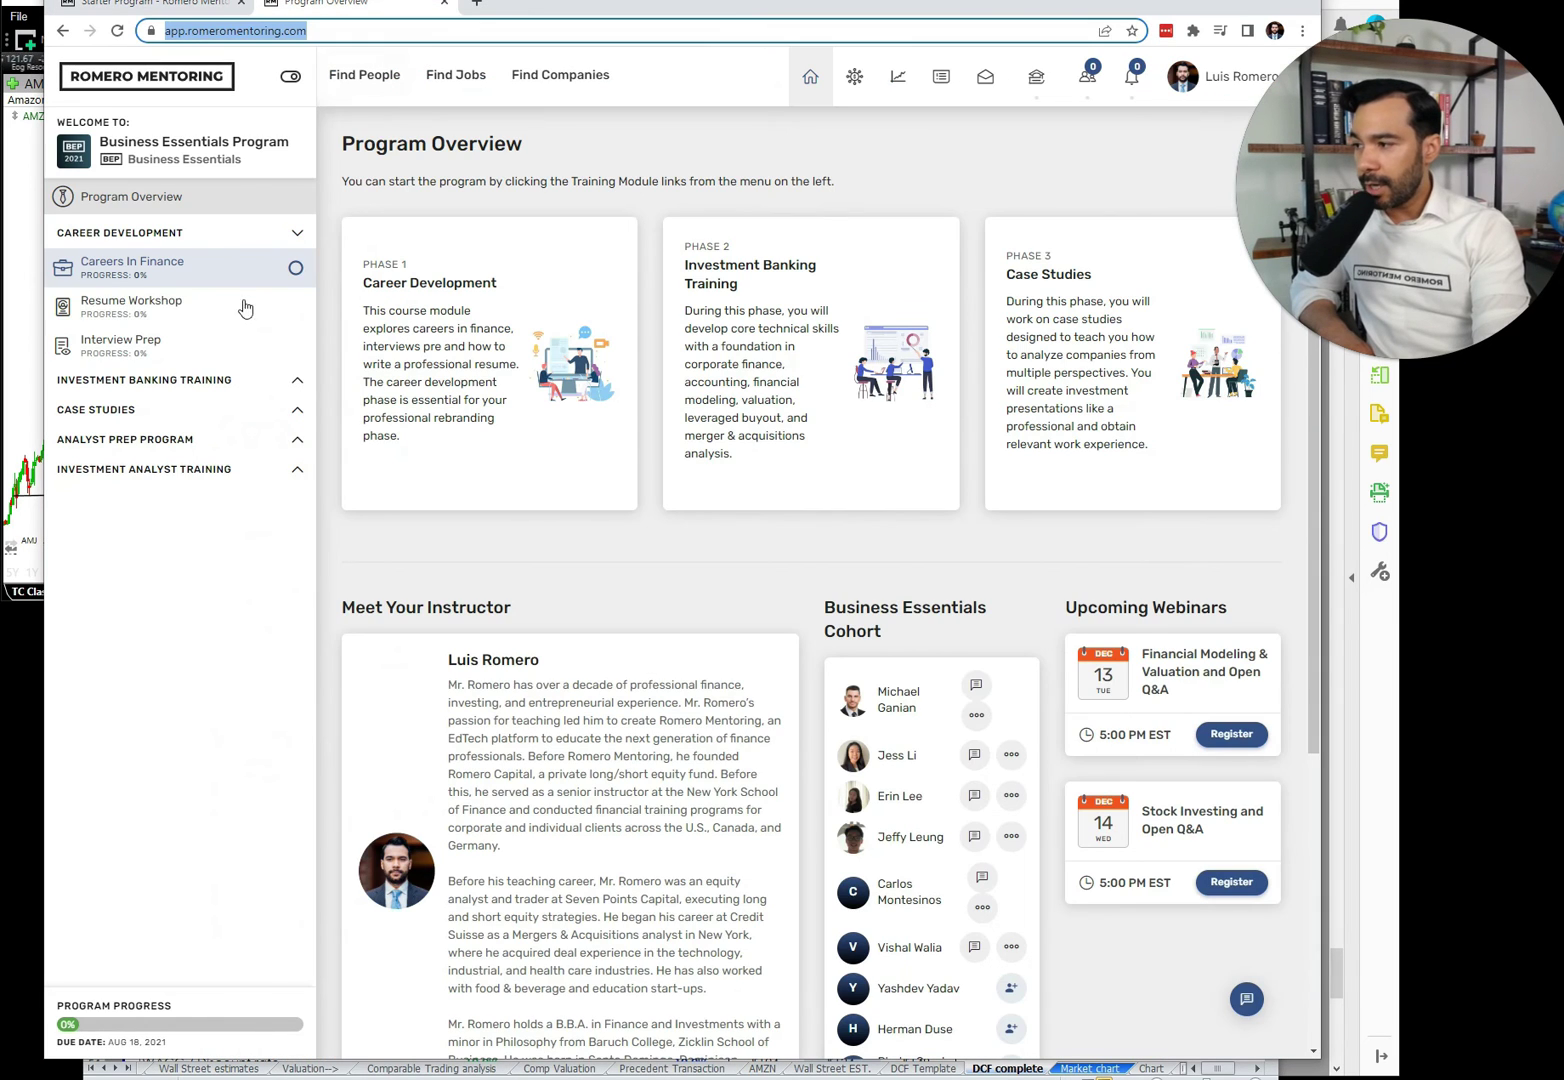
click(168, 418)
click(175, 444)
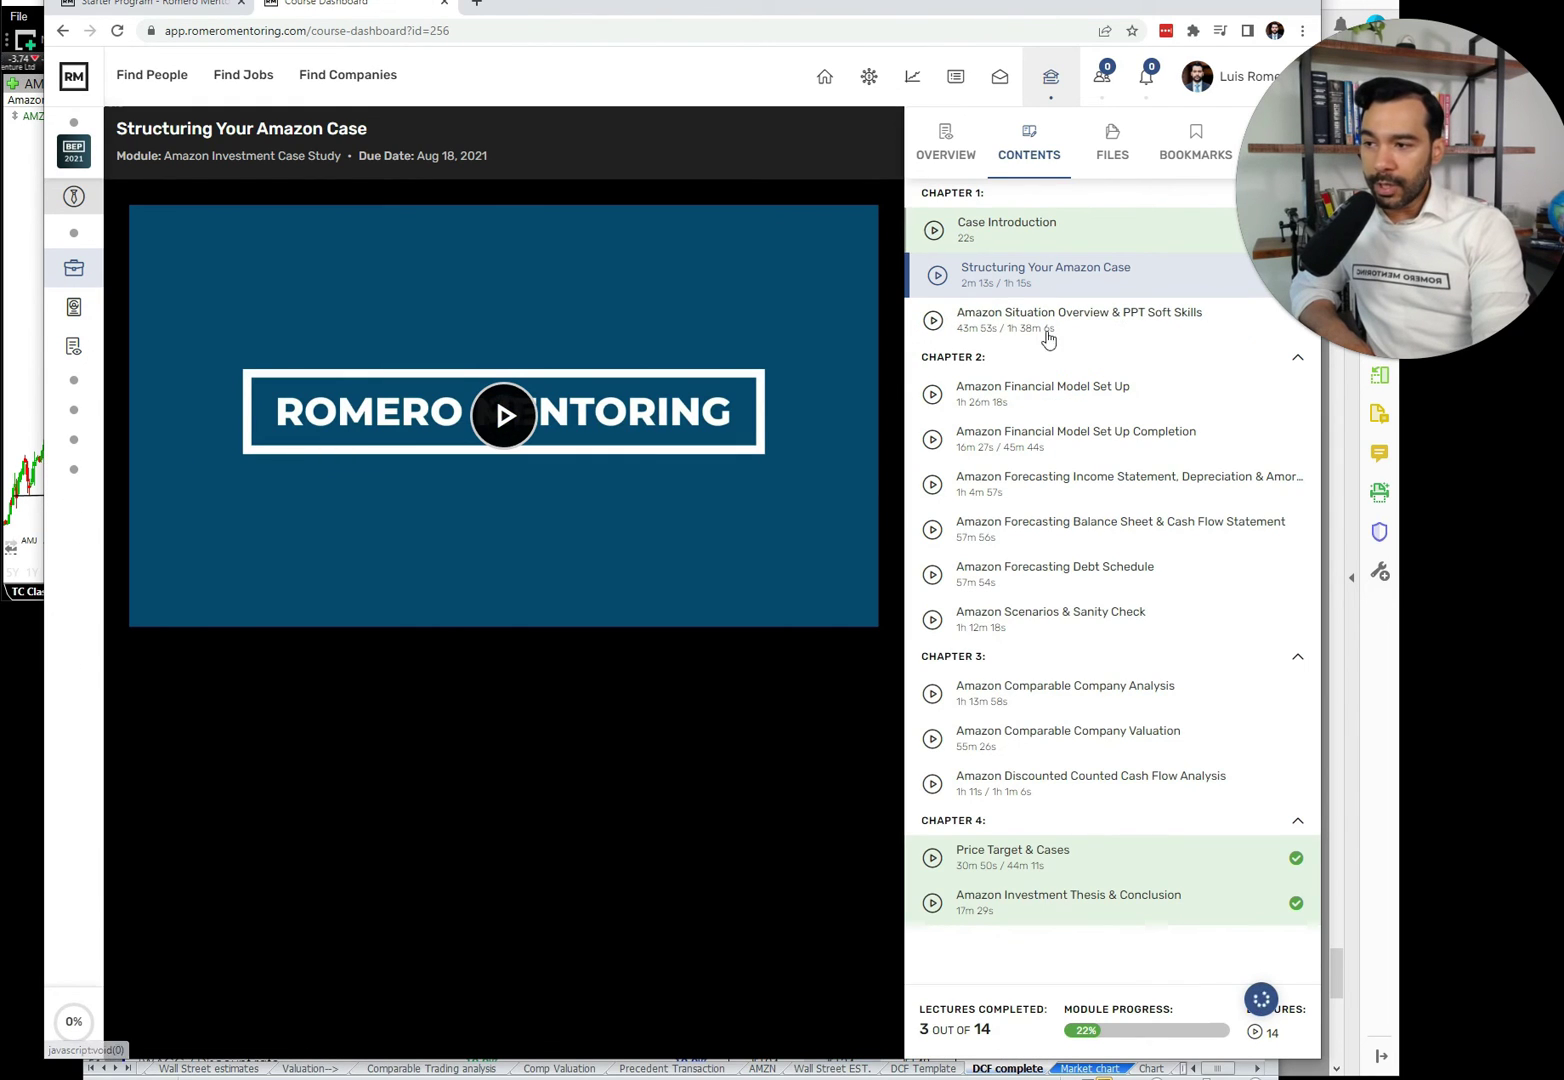
Review the module overview and case files, then pause the DCF lecture at 33:12.
click(958, 148)
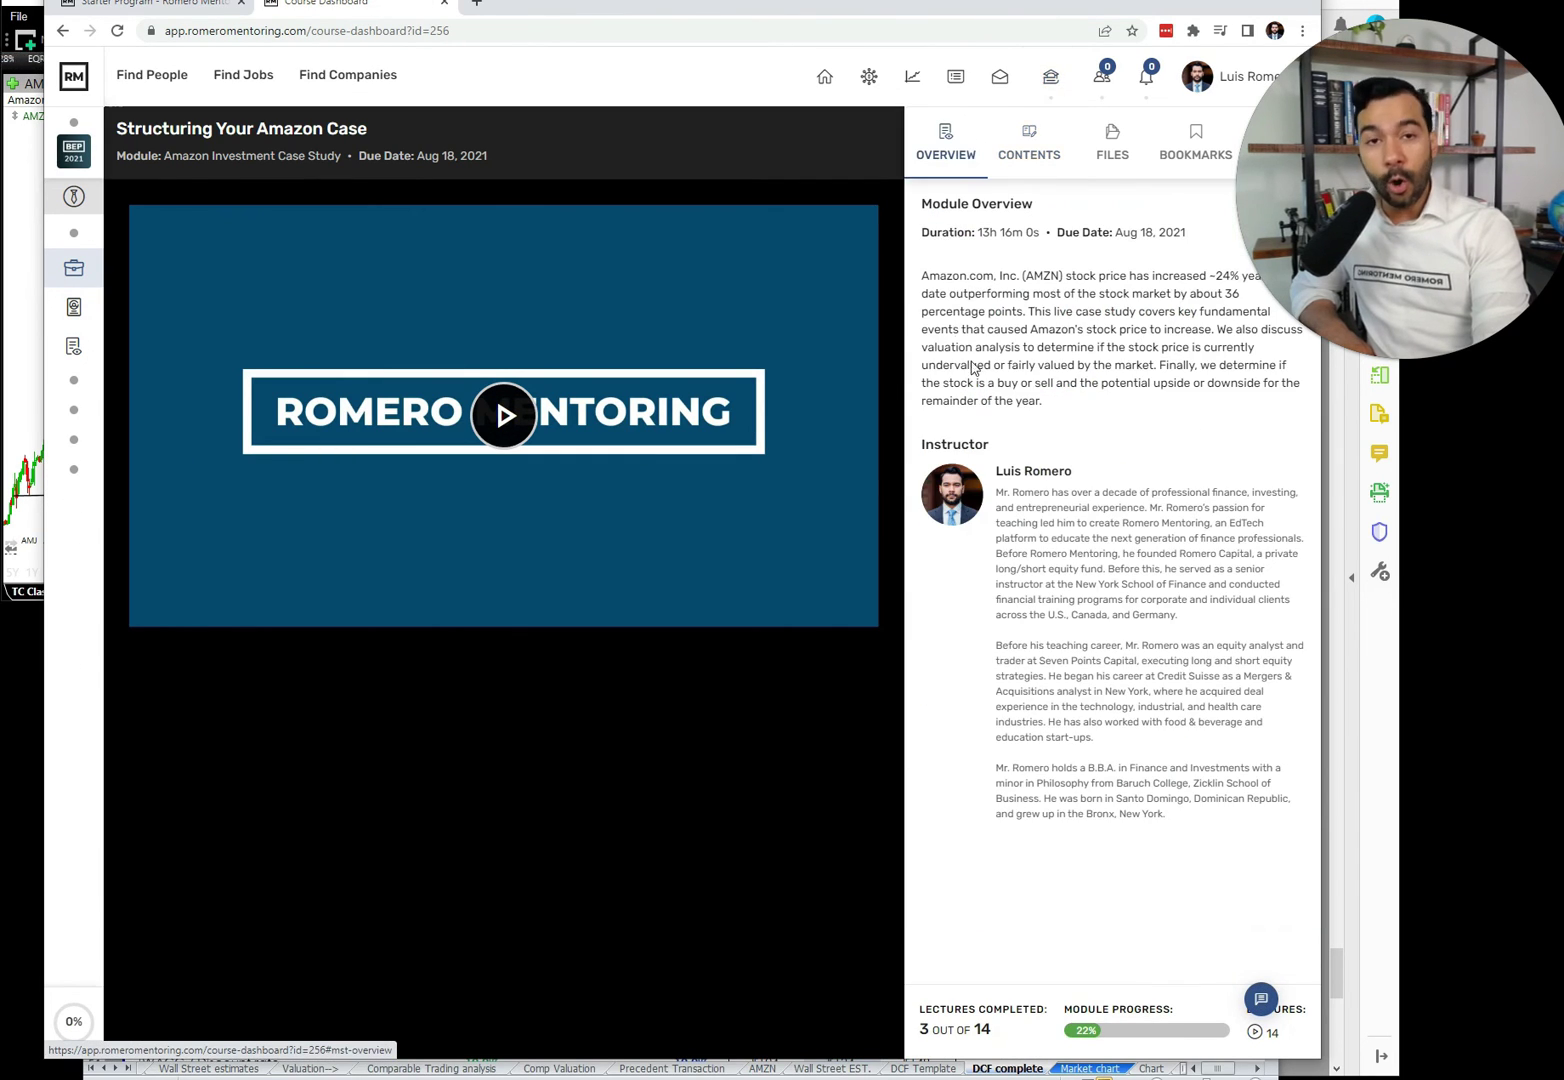
click(1127, 162)
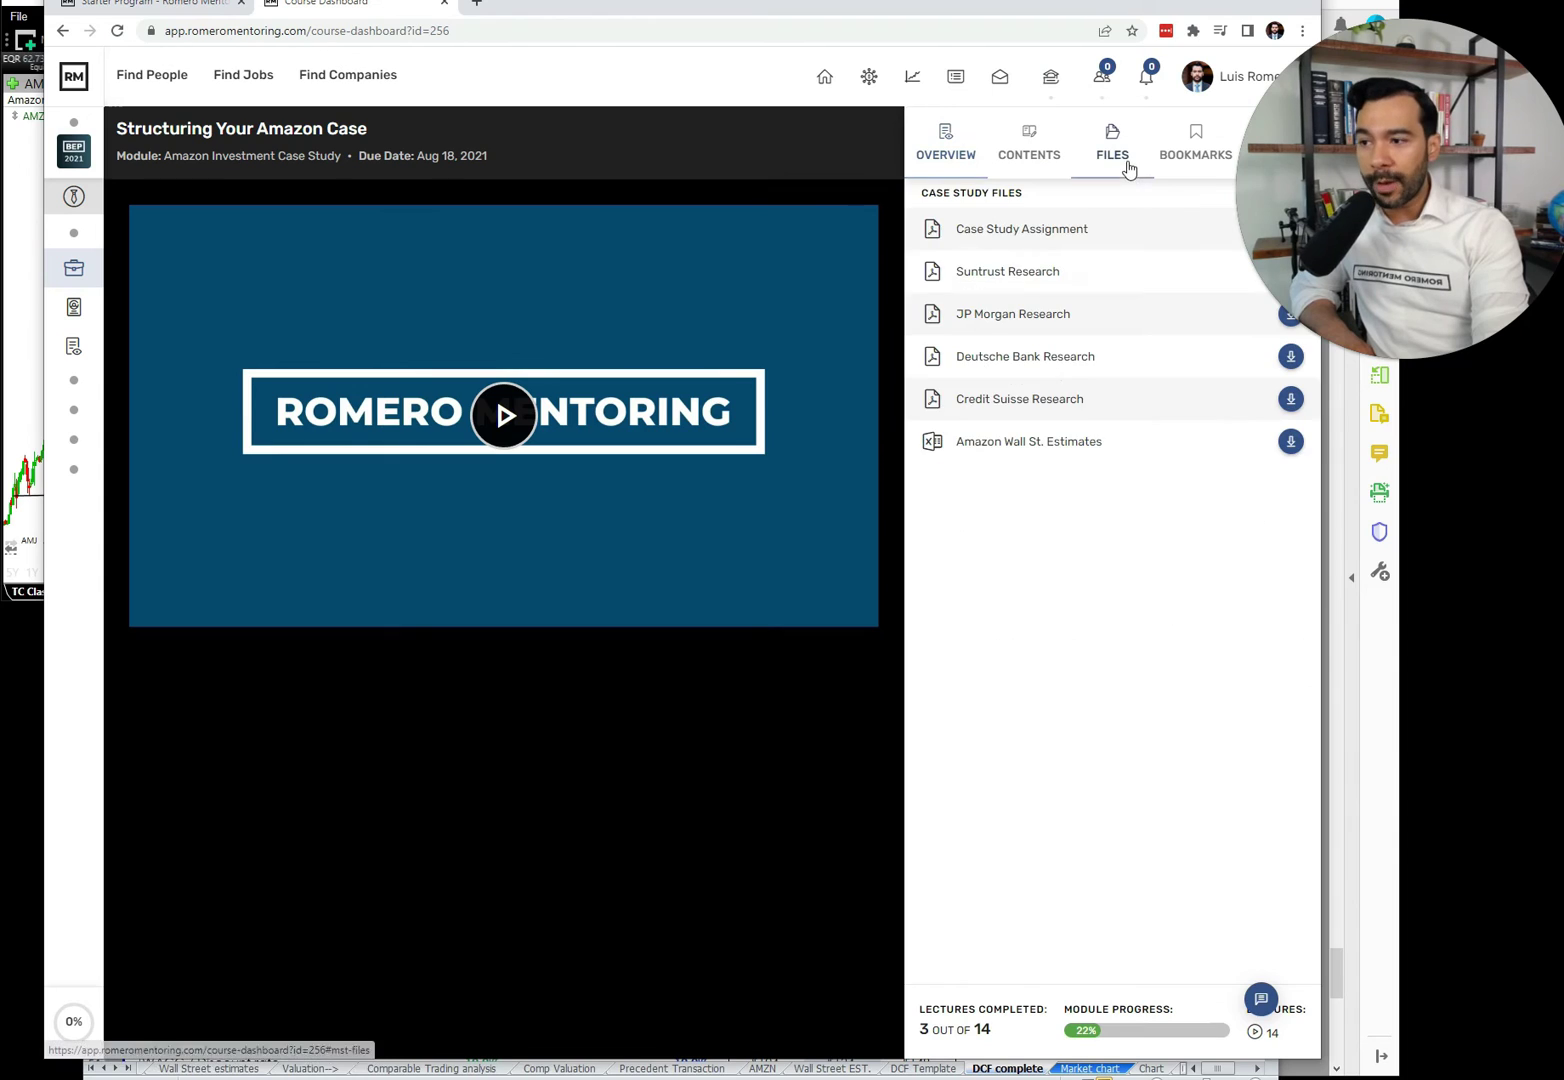
click(1030, 157)
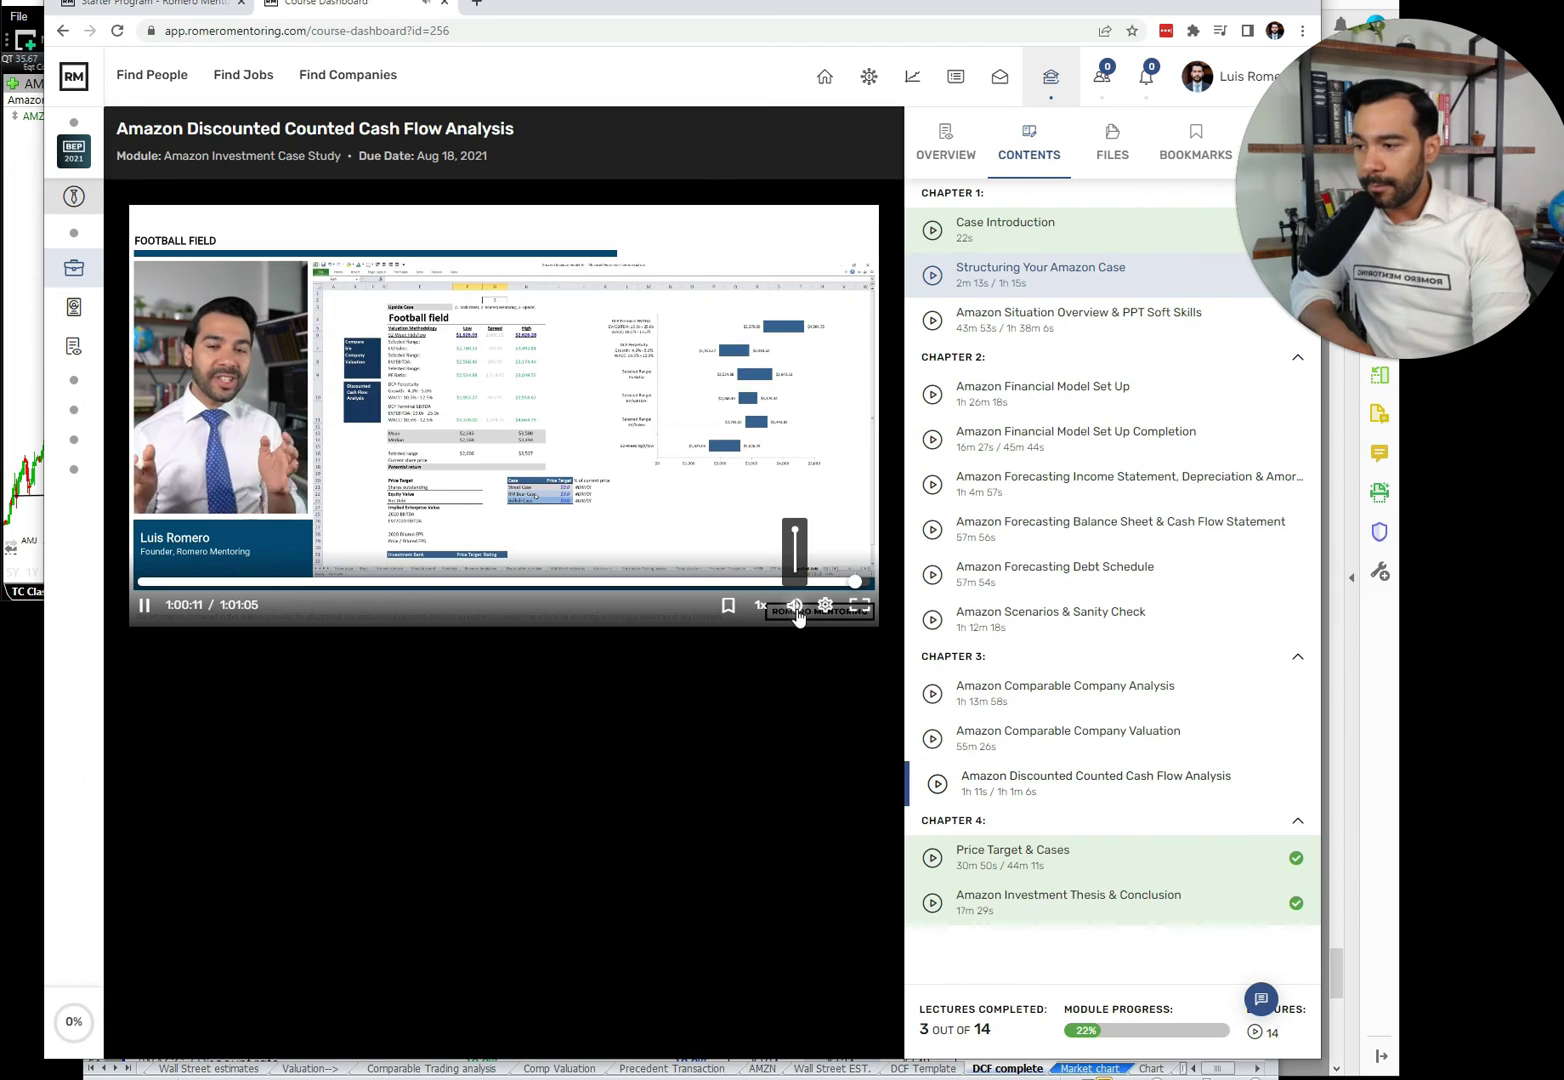
click(533, 588)
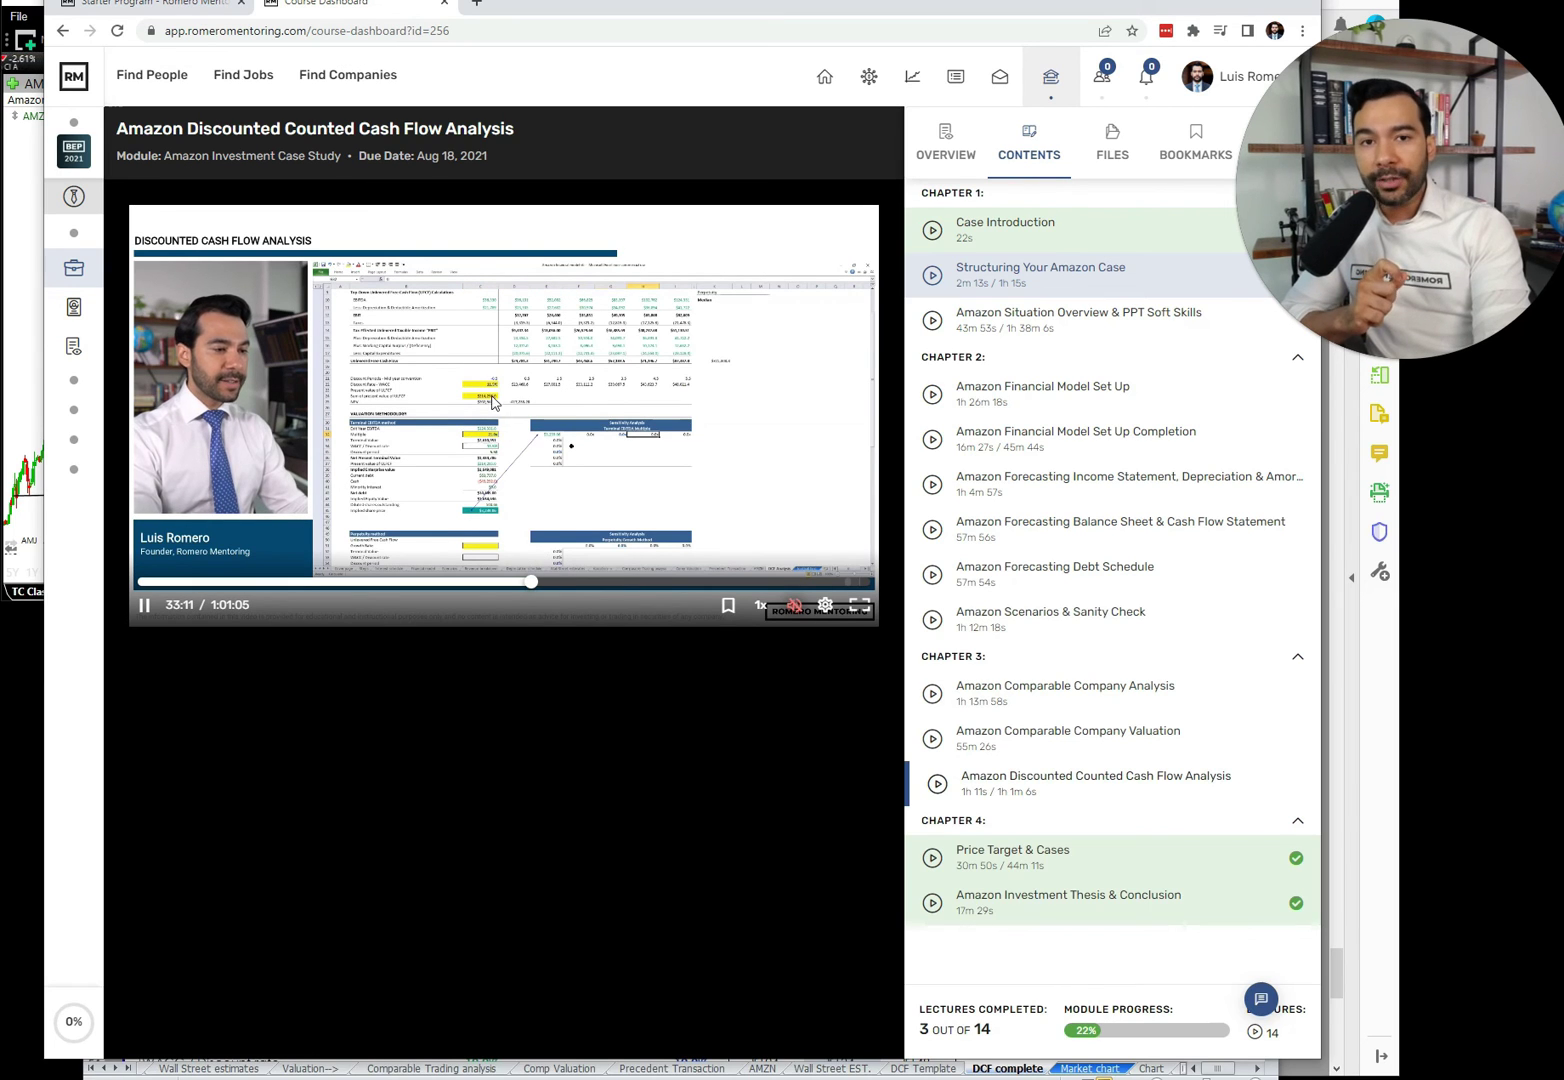
click(499, 374)
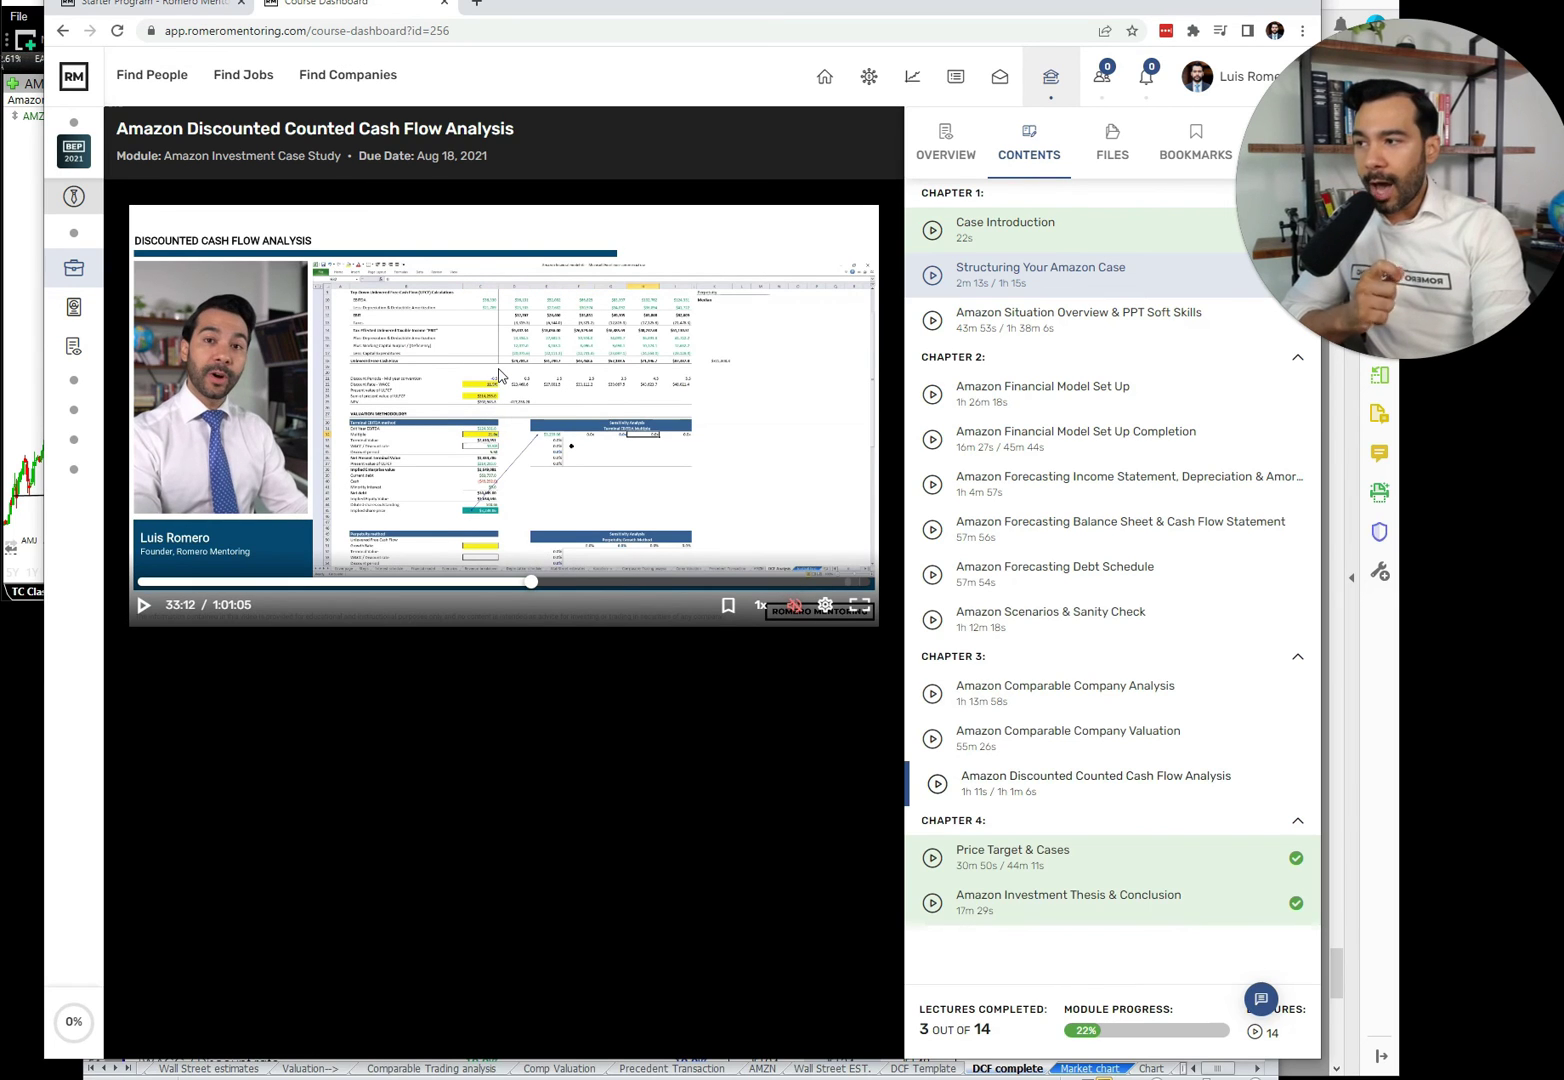
Highlight the Amazon case study resources on the Education Portfolio page.
click(877, 87)
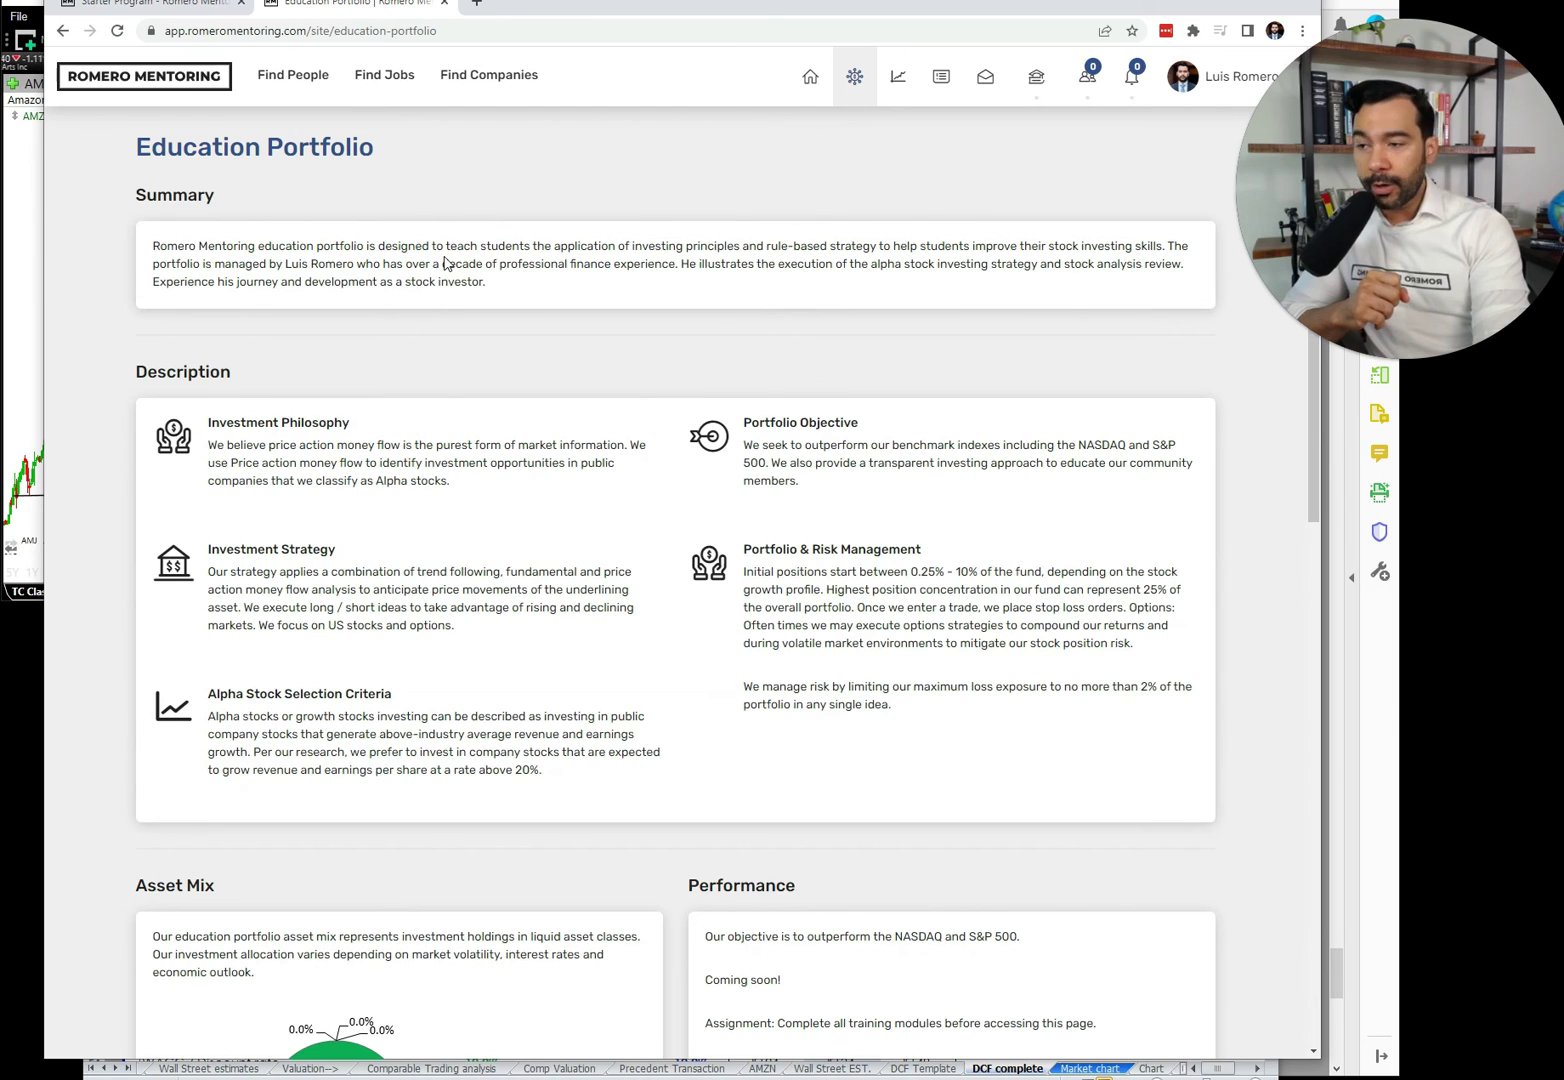
scroll(459, 414, down, 15)
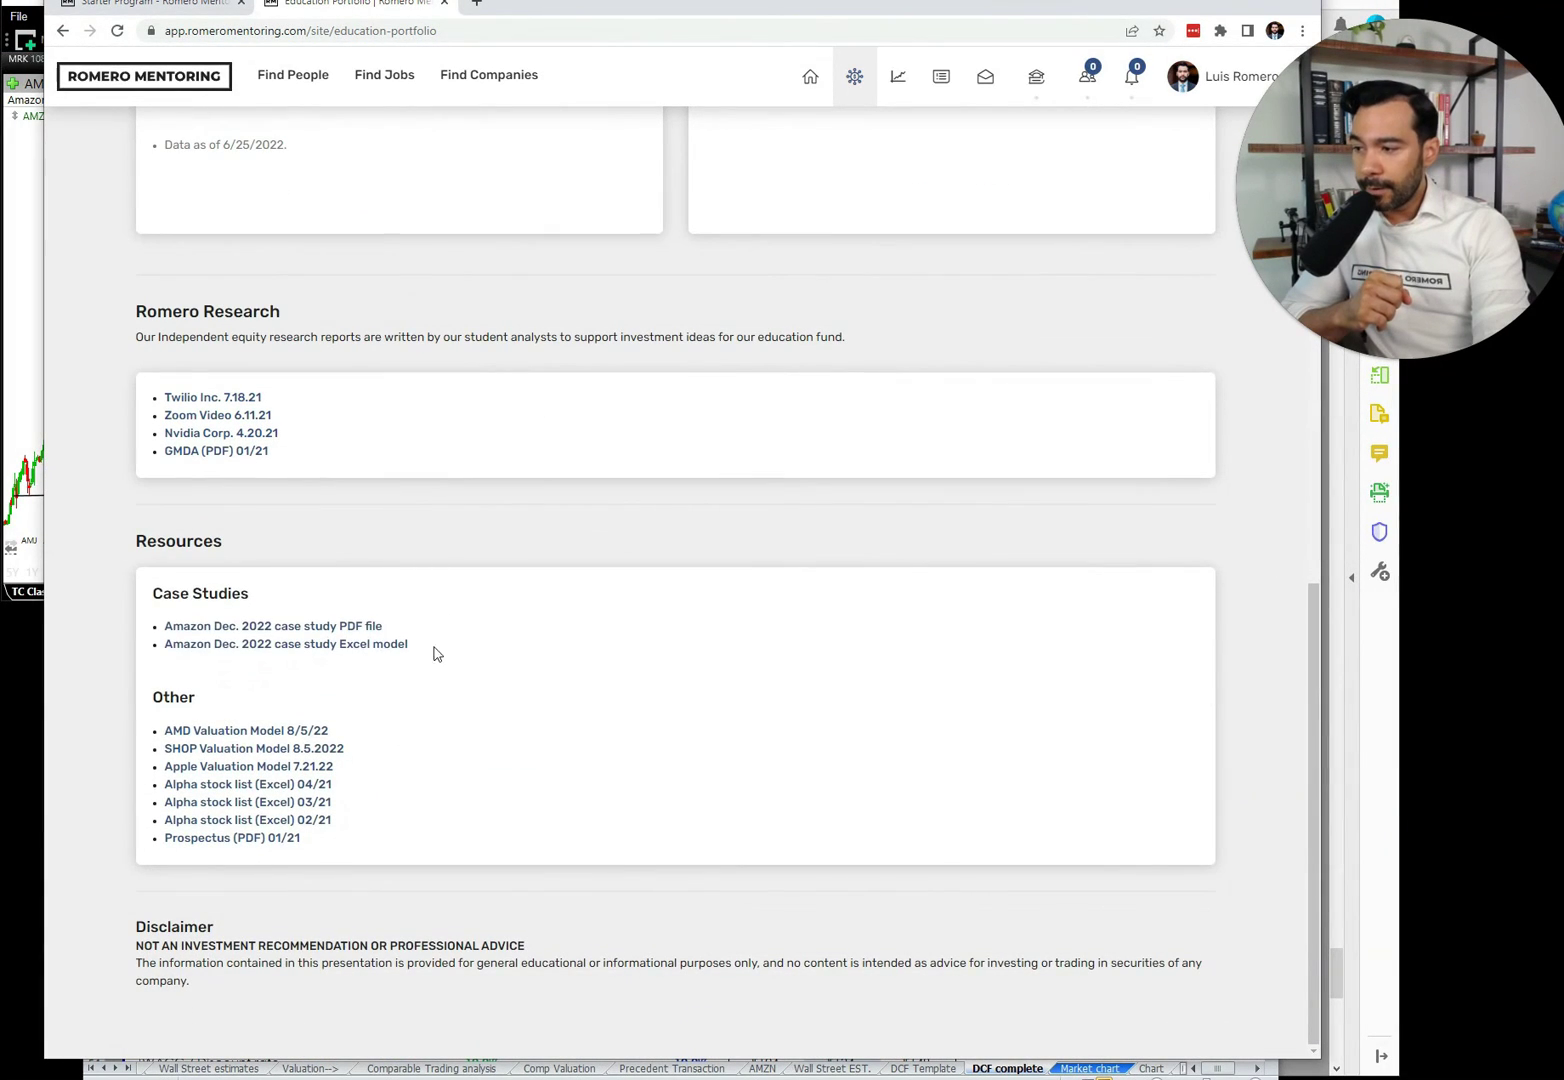
drag(432, 650, 155, 588)
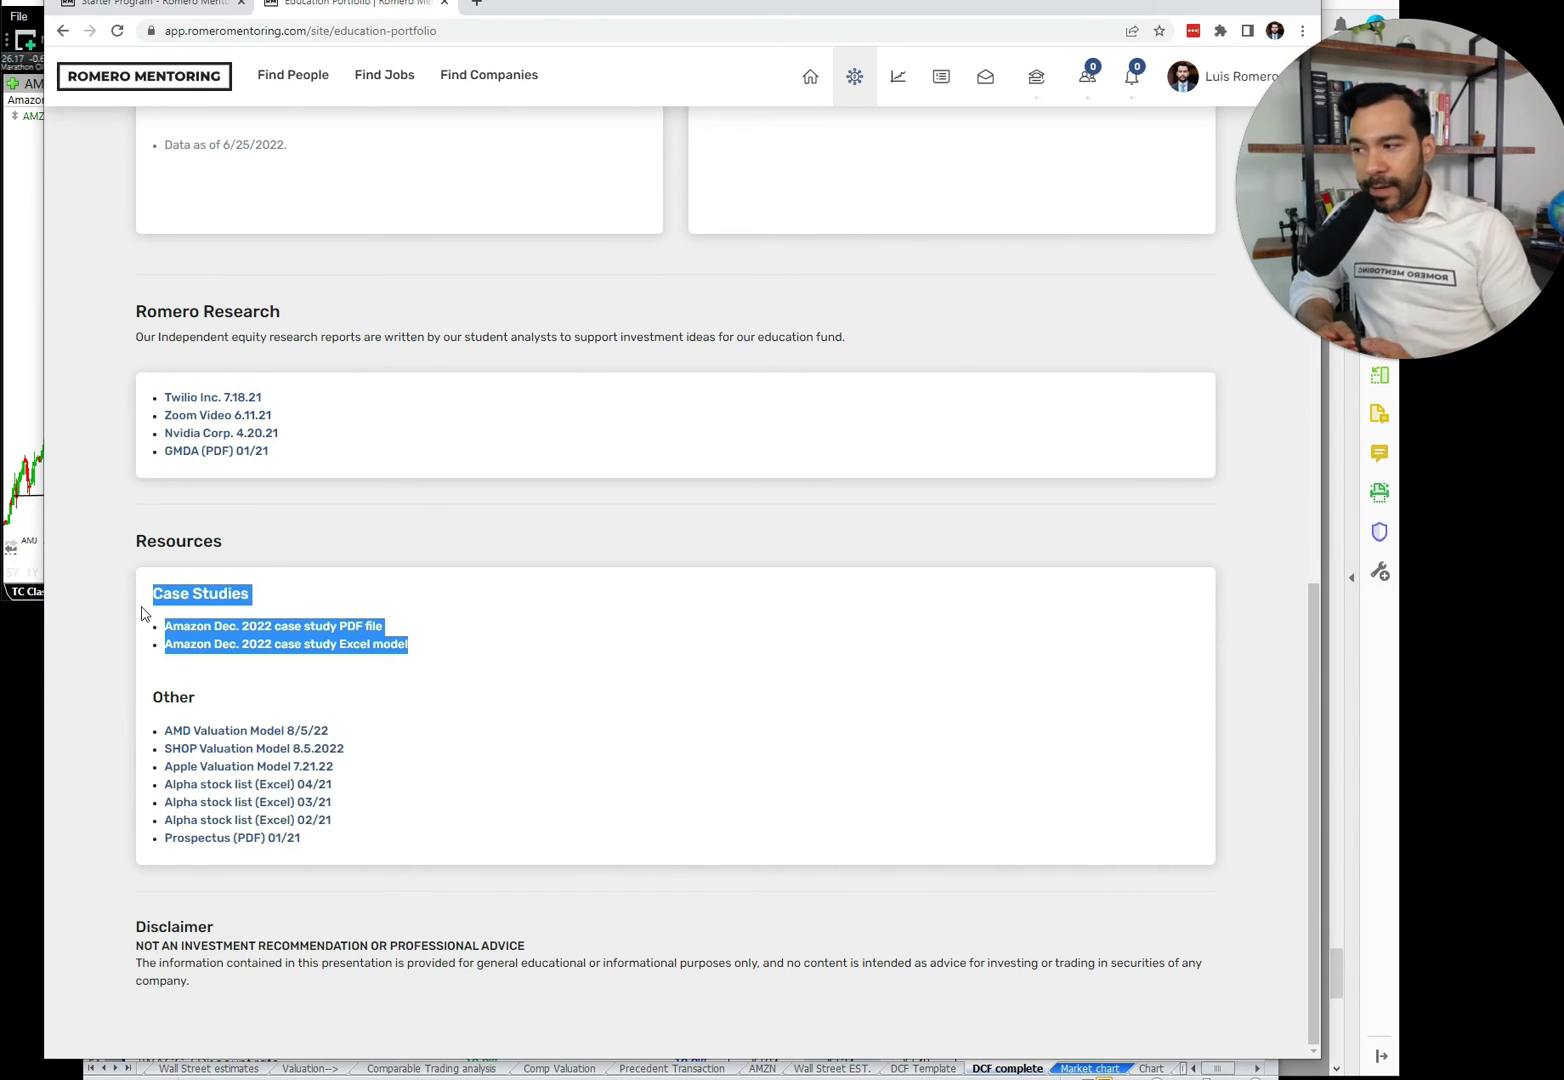
scroll(533, 555, up, 15)
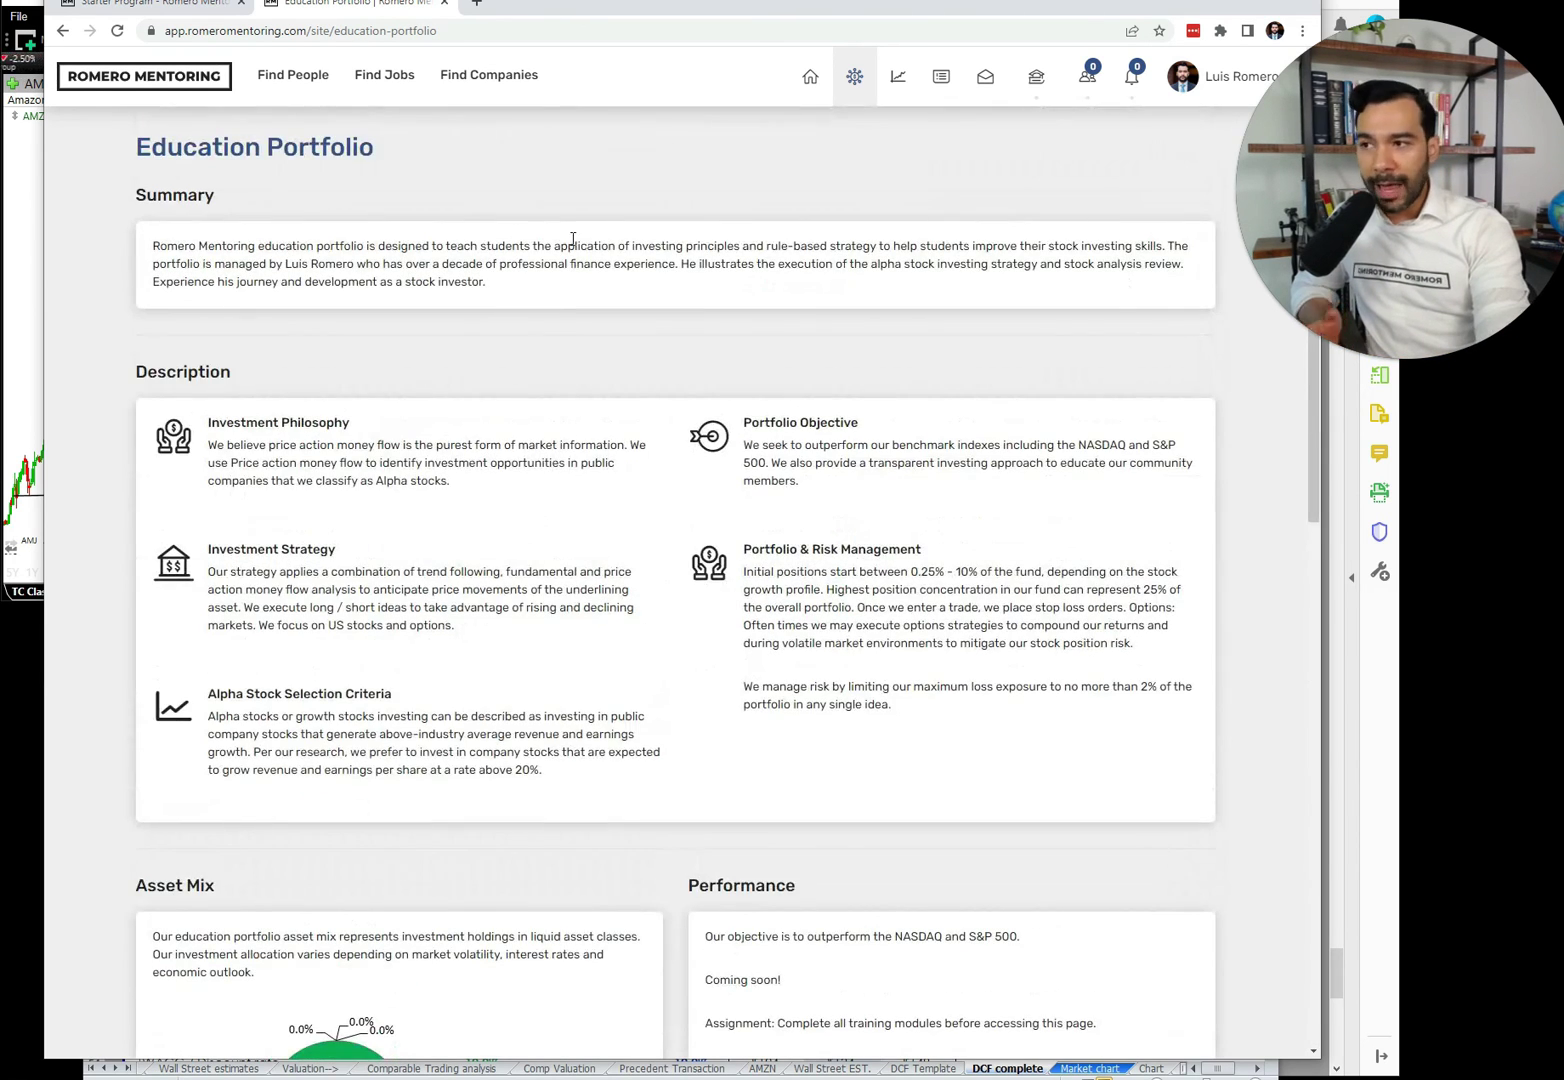
Scroll the community newsfeed to the Starbucks price-target post, then bring the AMZN chart forward.
click(940, 76)
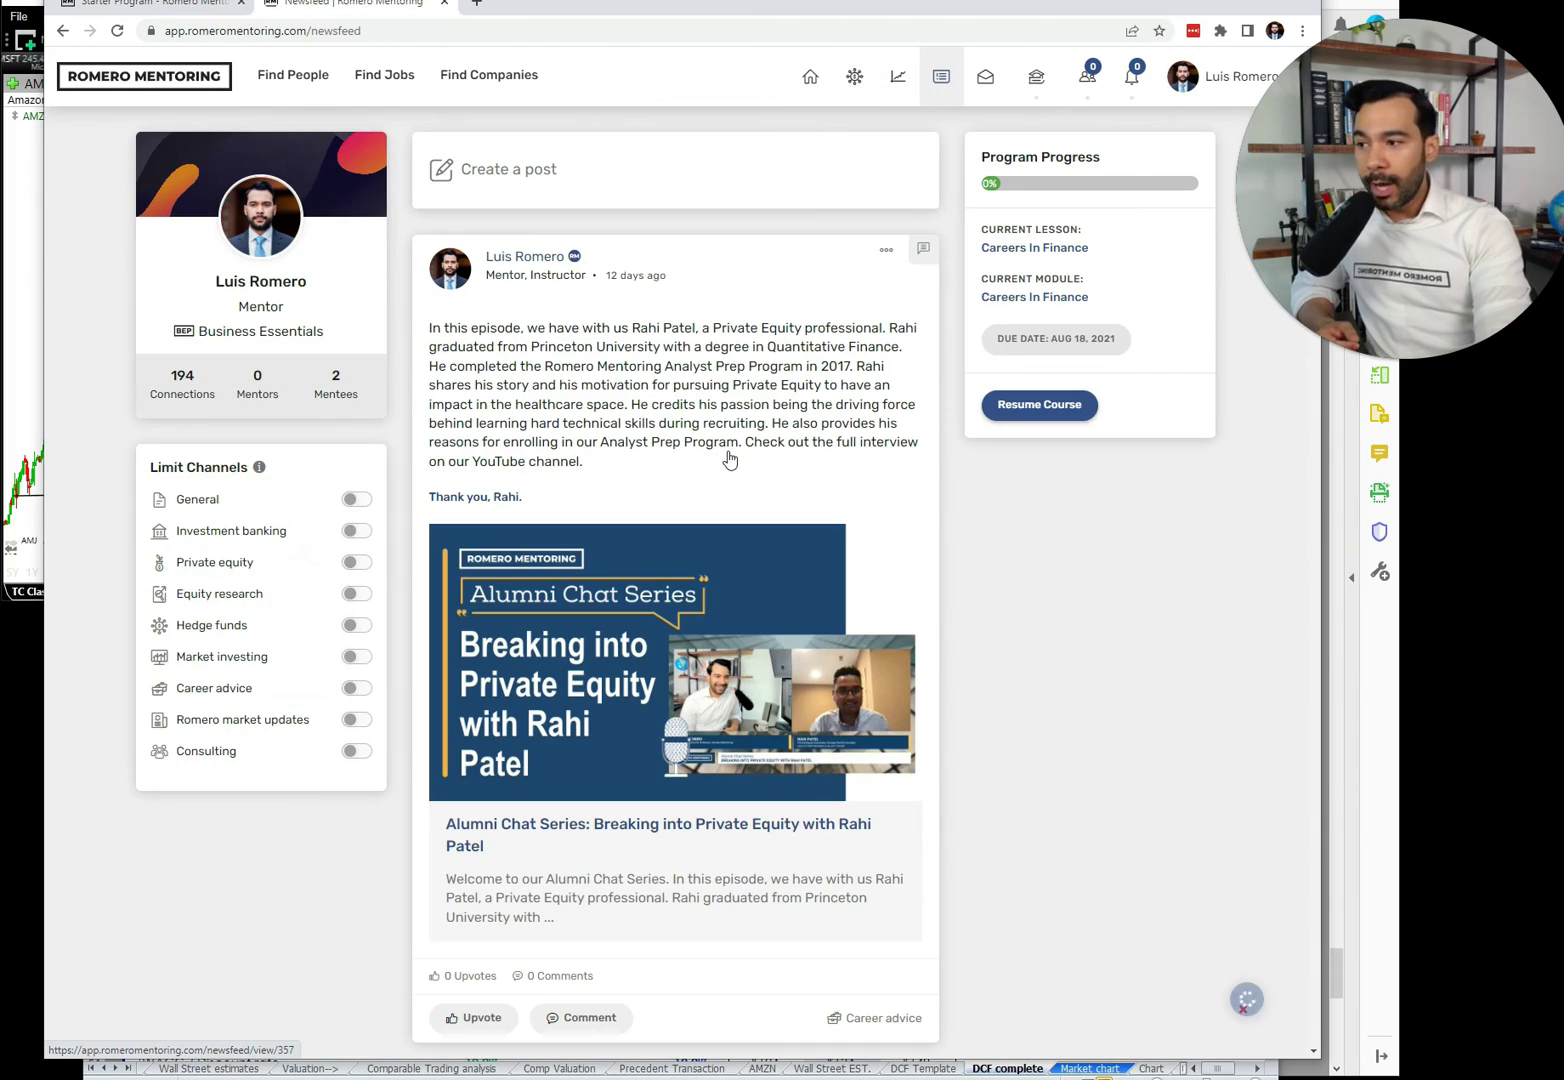
scroll(690, 455, down, 20)
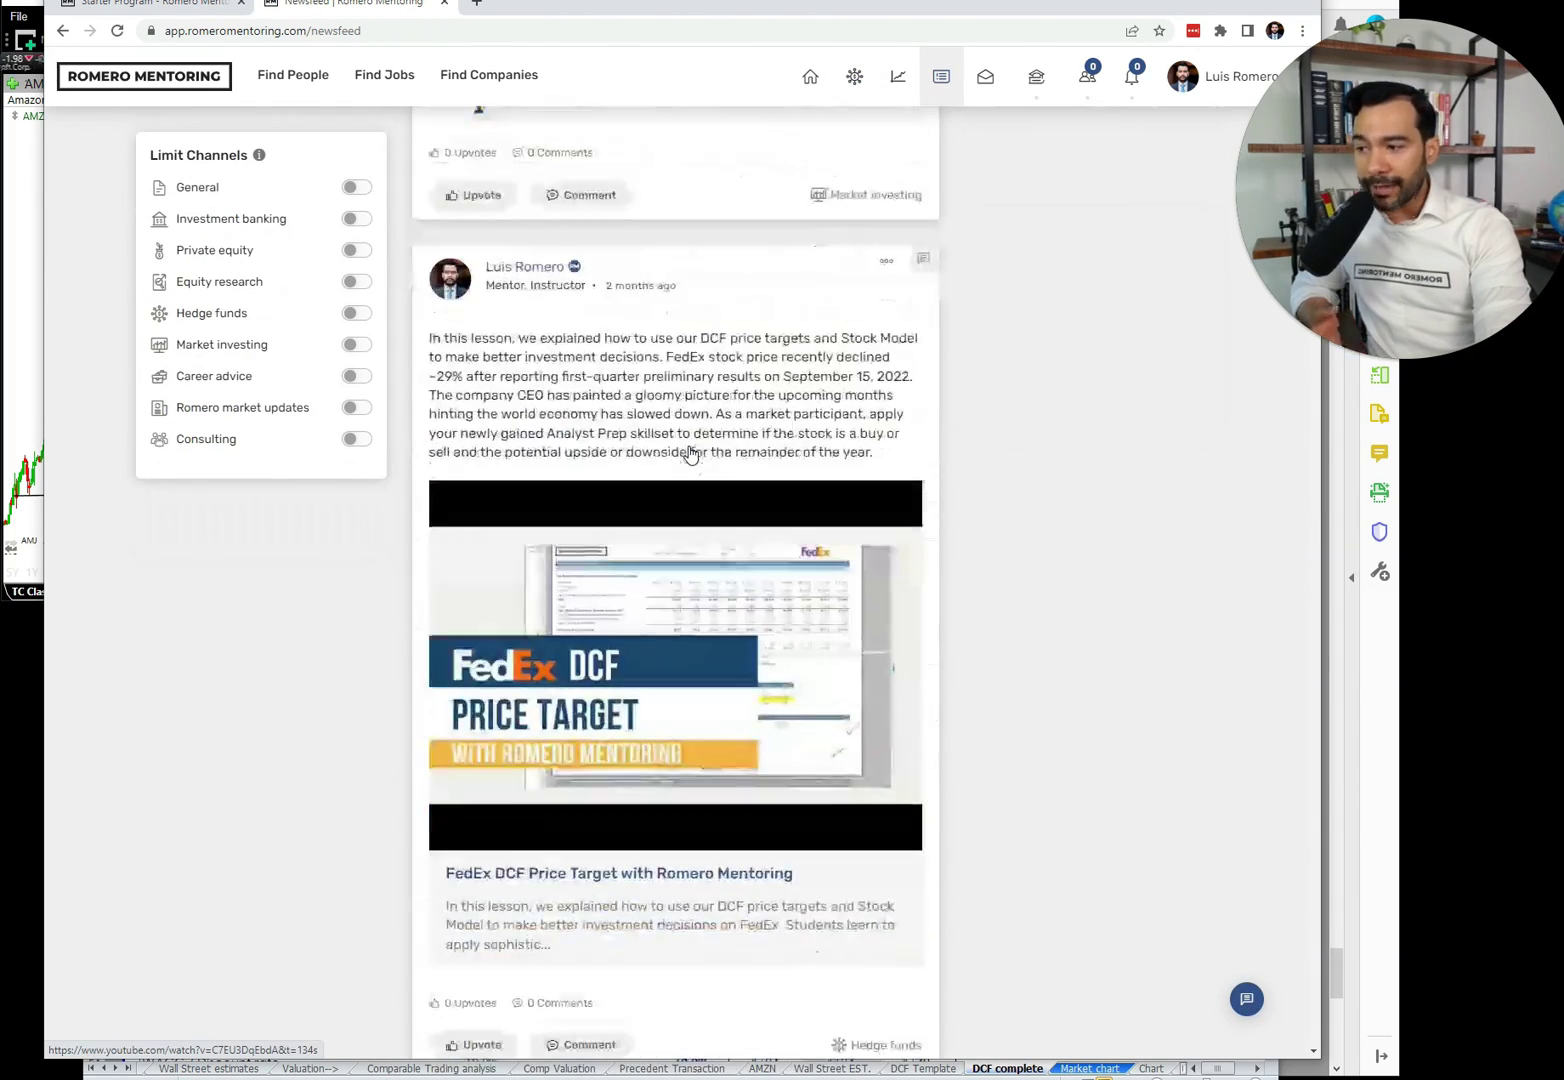
scroll(690, 455, down, 20)
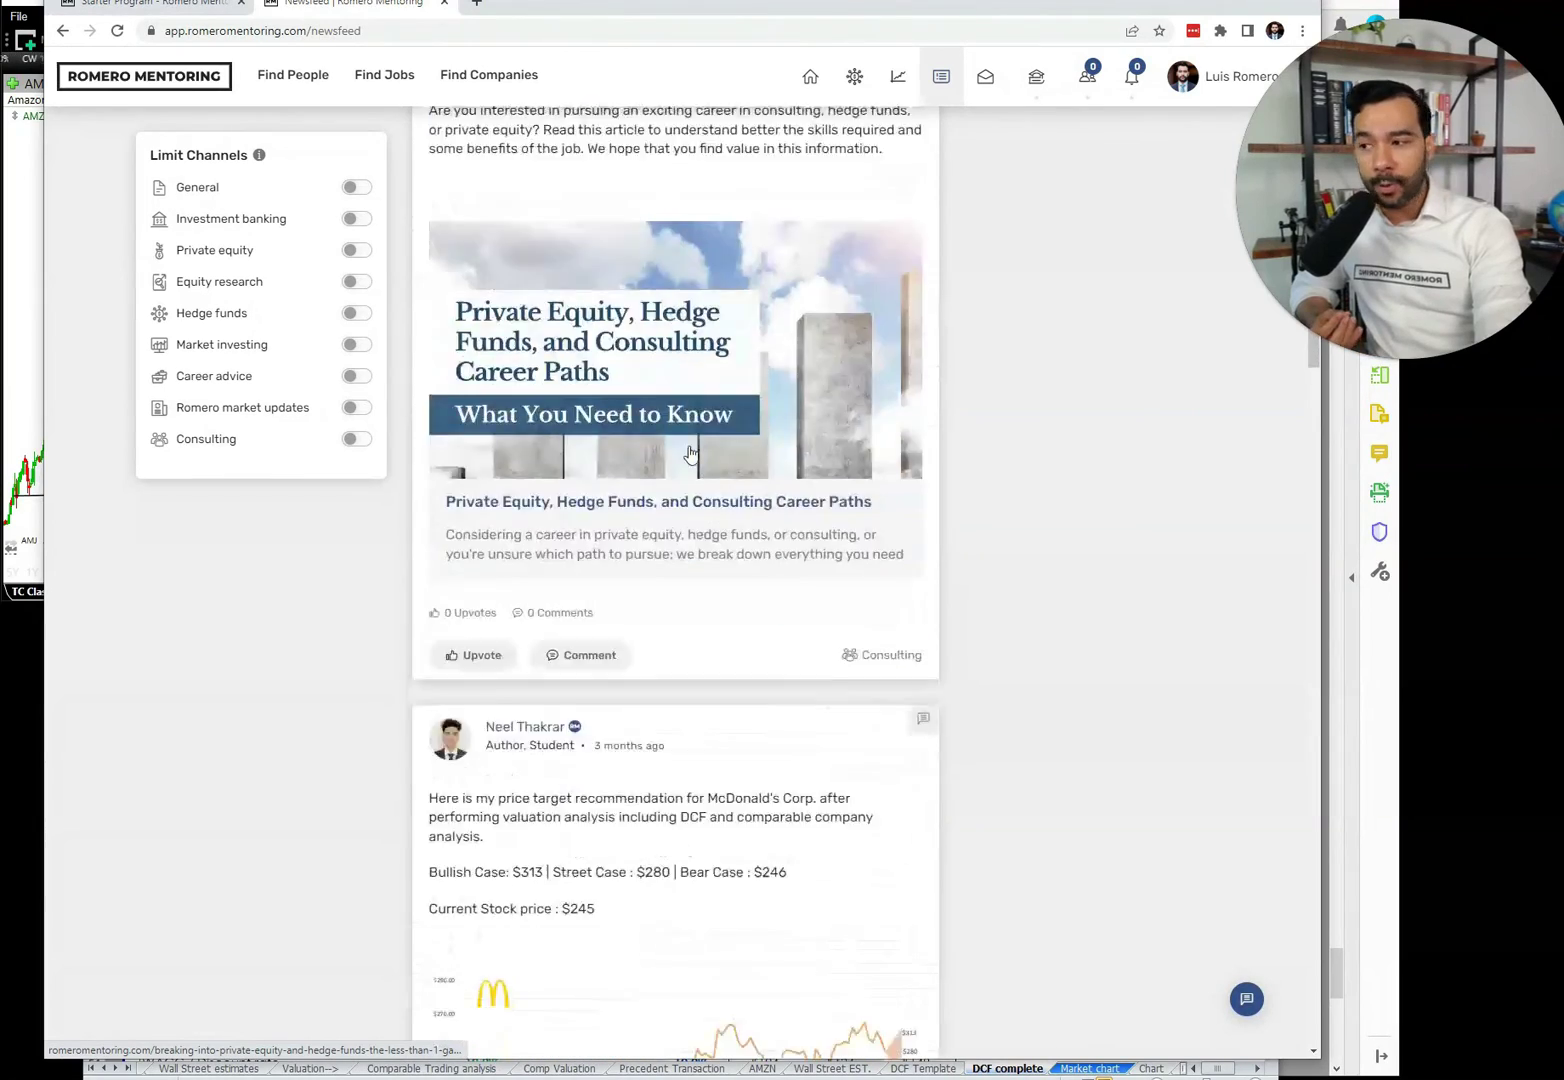
scroll(690, 455, down, 15)
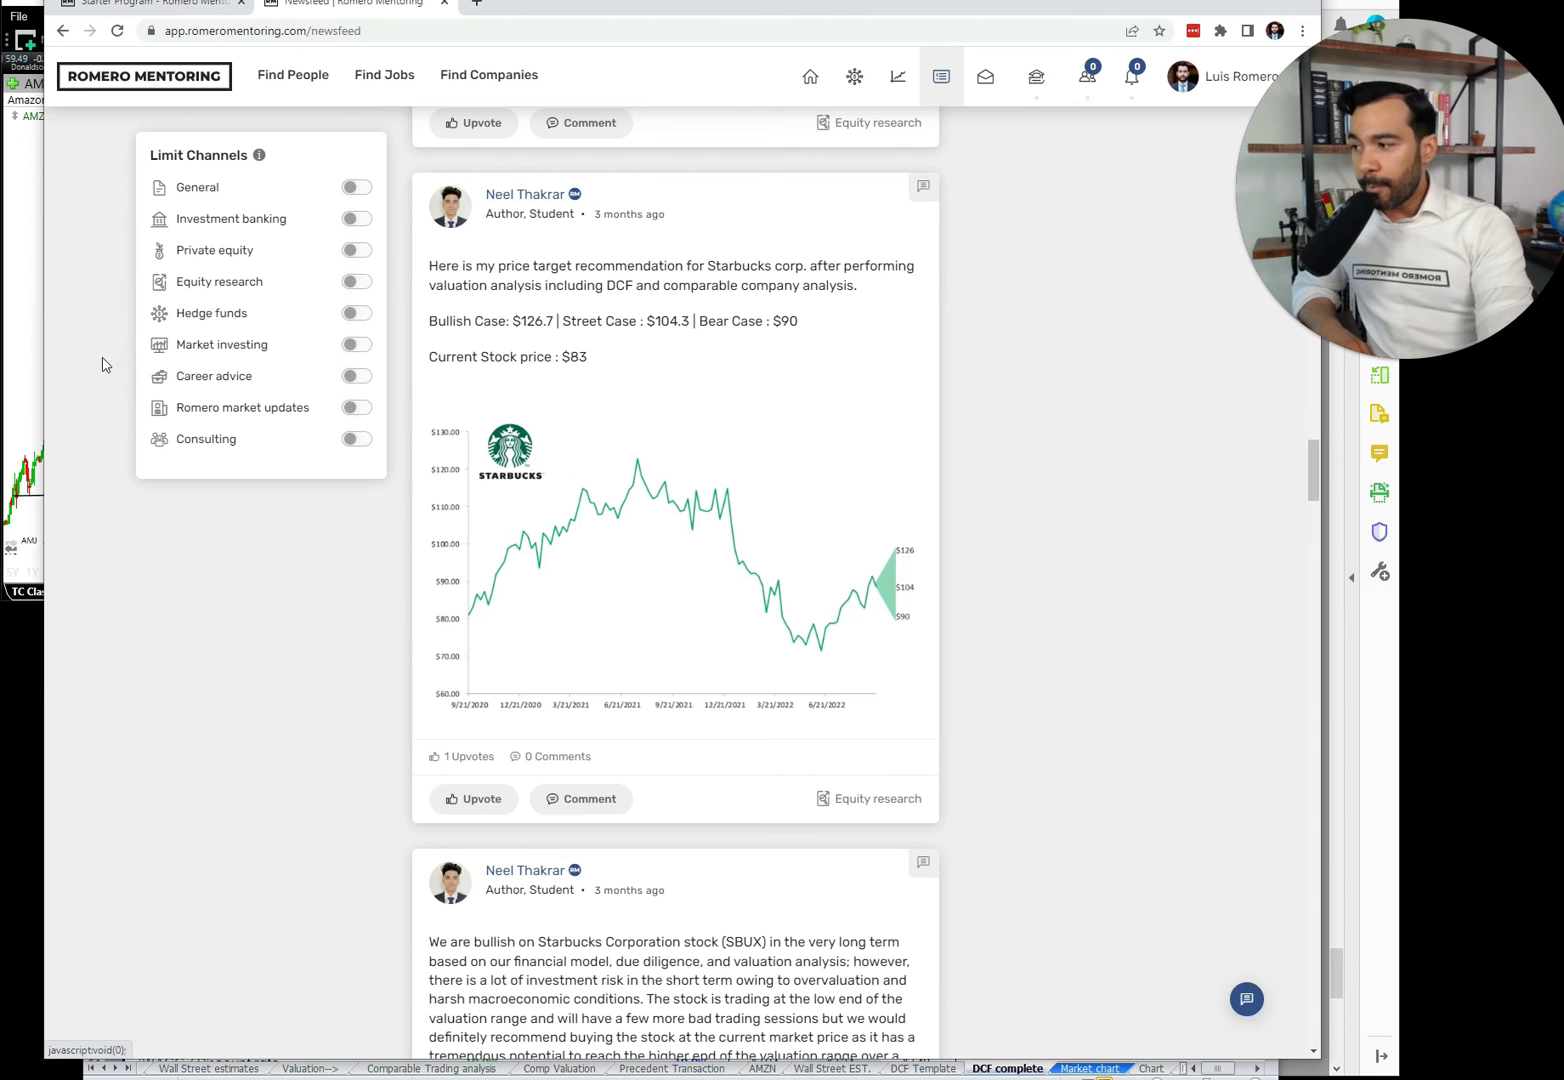
click(22, 330)
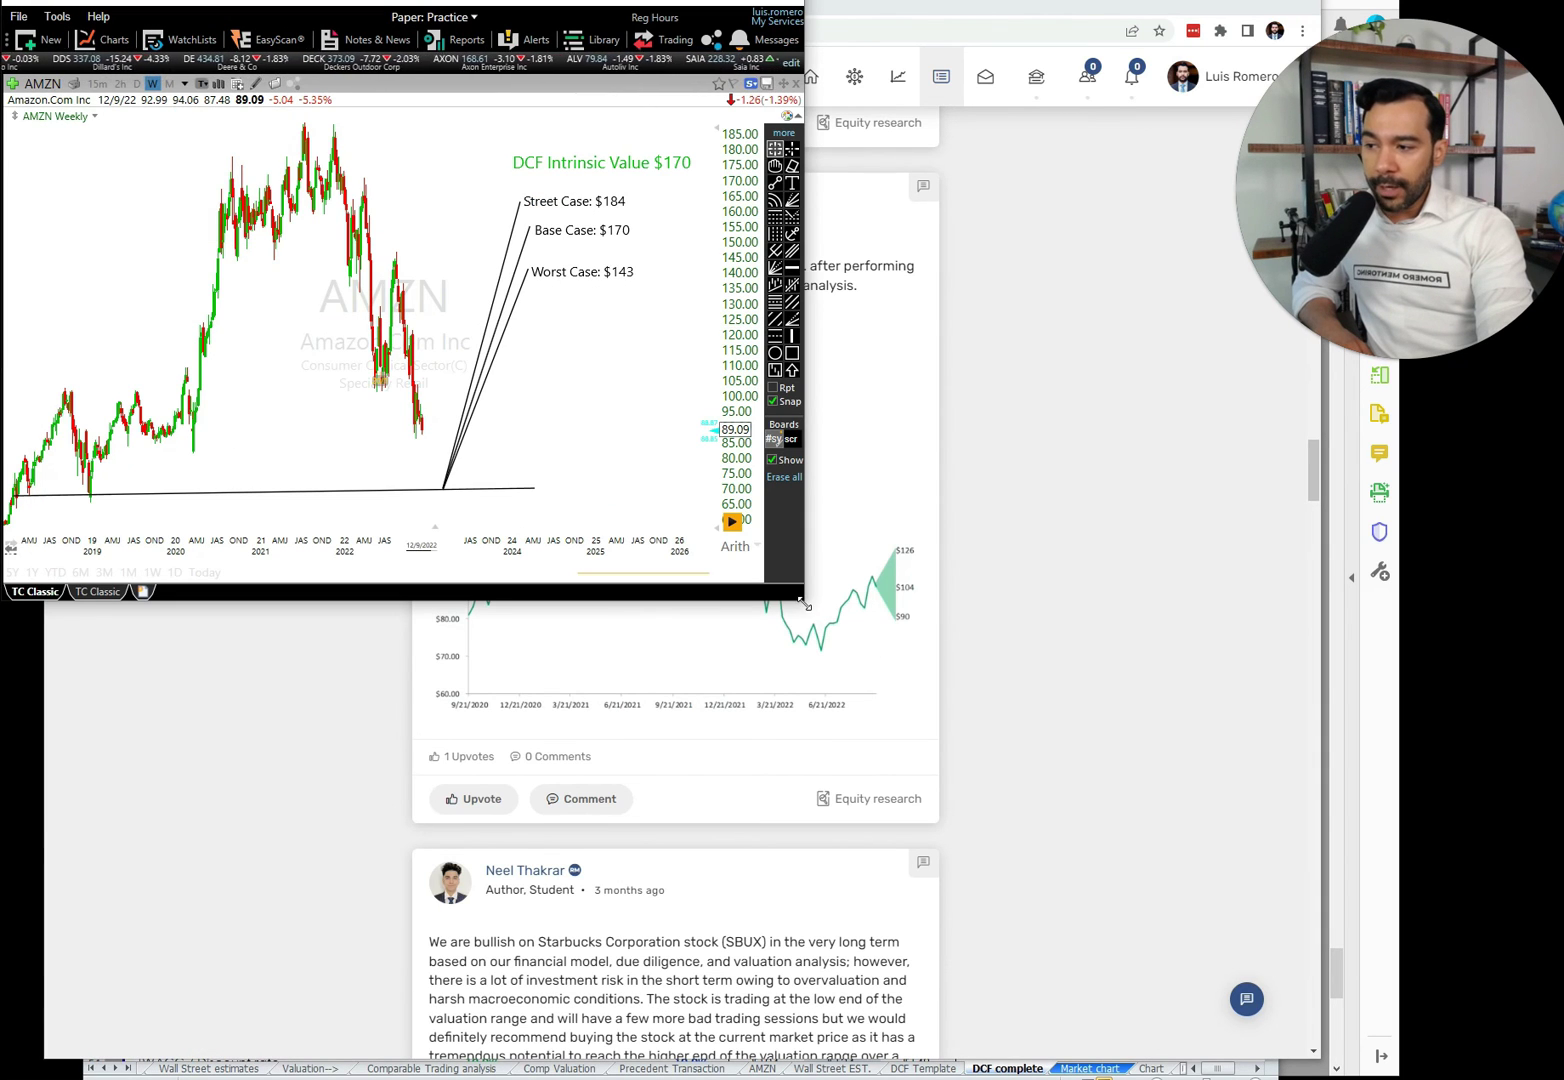
Enlarge the AMZN weekly chart window to full screen, showing the $170 DCF value and case targets.
drag(803, 599, 1284, 1078)
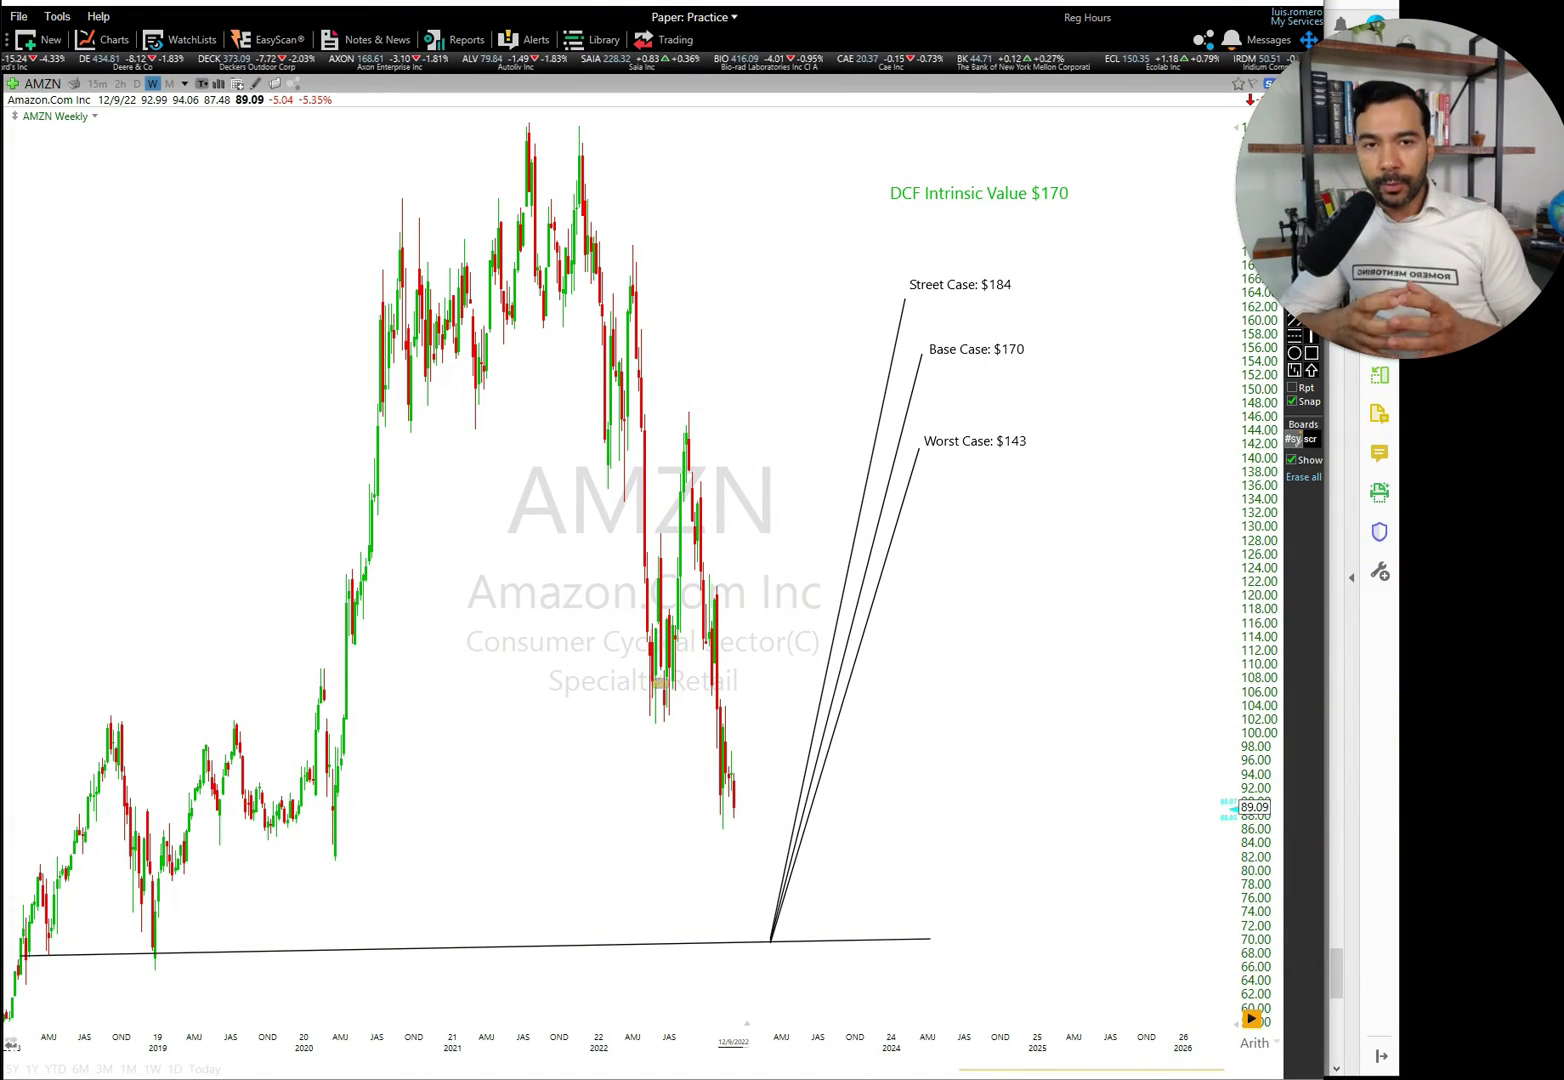